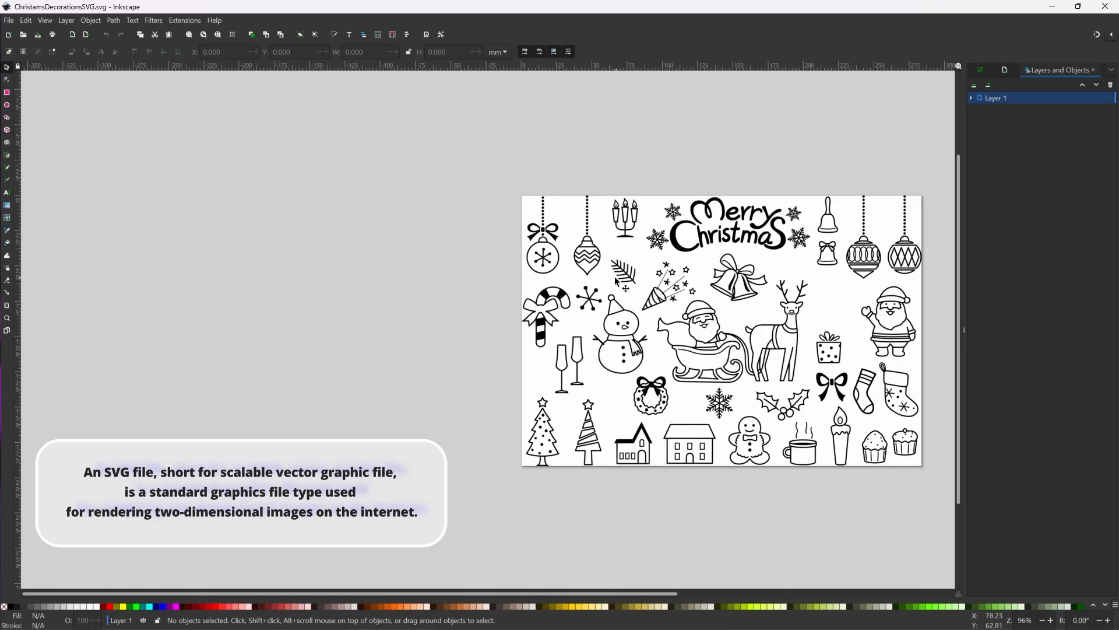
Copy the nodes of the round snowflake ornament out of the Christmas artwork path
ctrl+scroll(550, 320, up, 1)
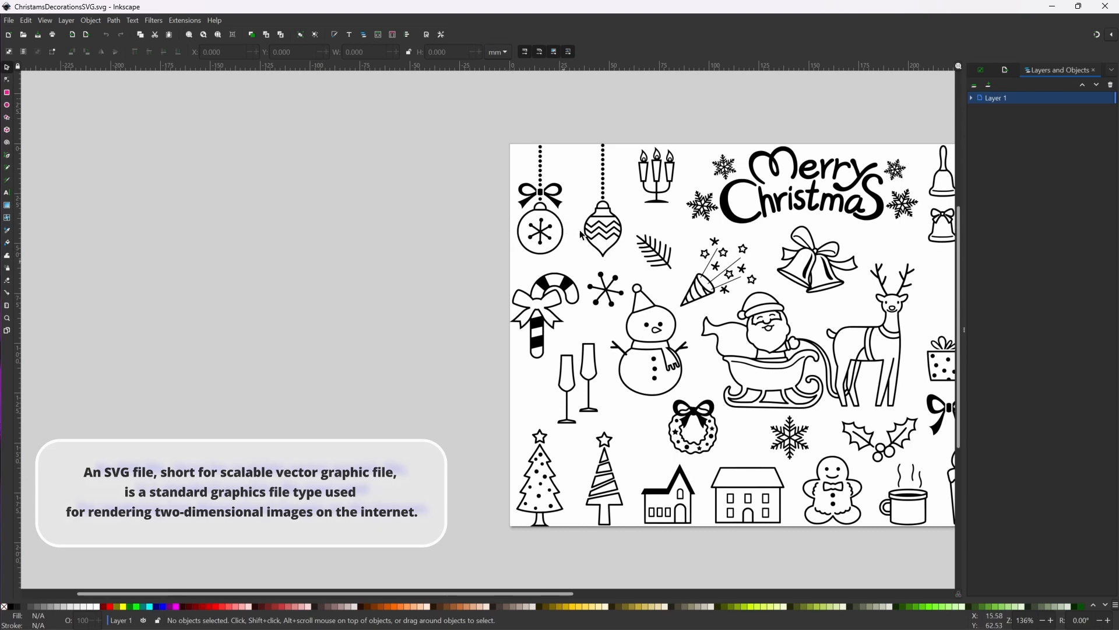
ctrl+scroll(550, 218, up, 2)
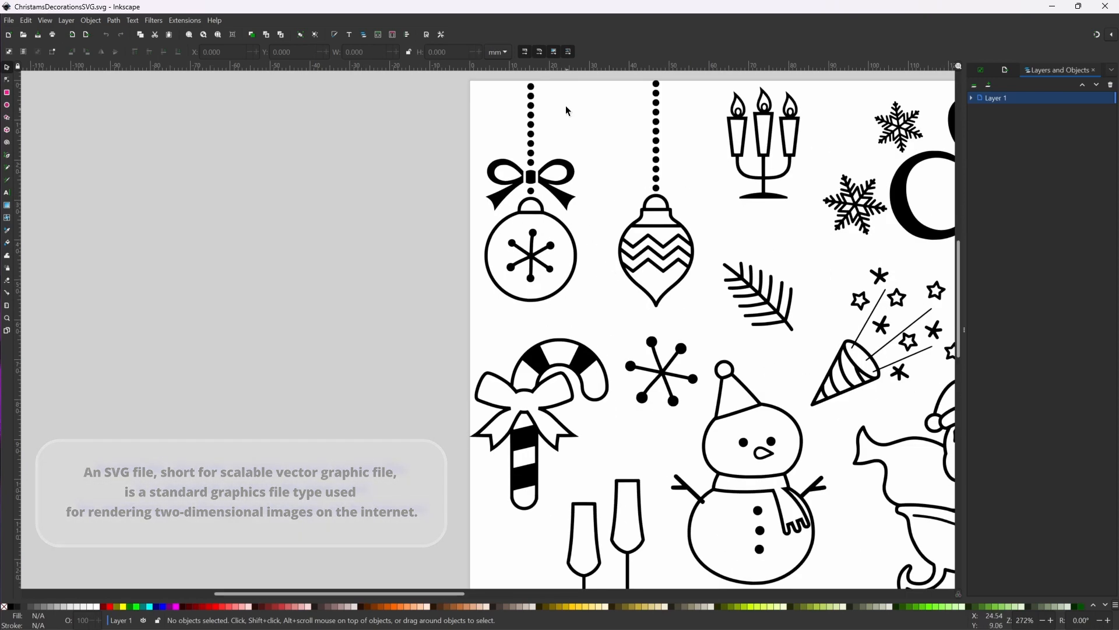
drag(571, 84, 457, 190)
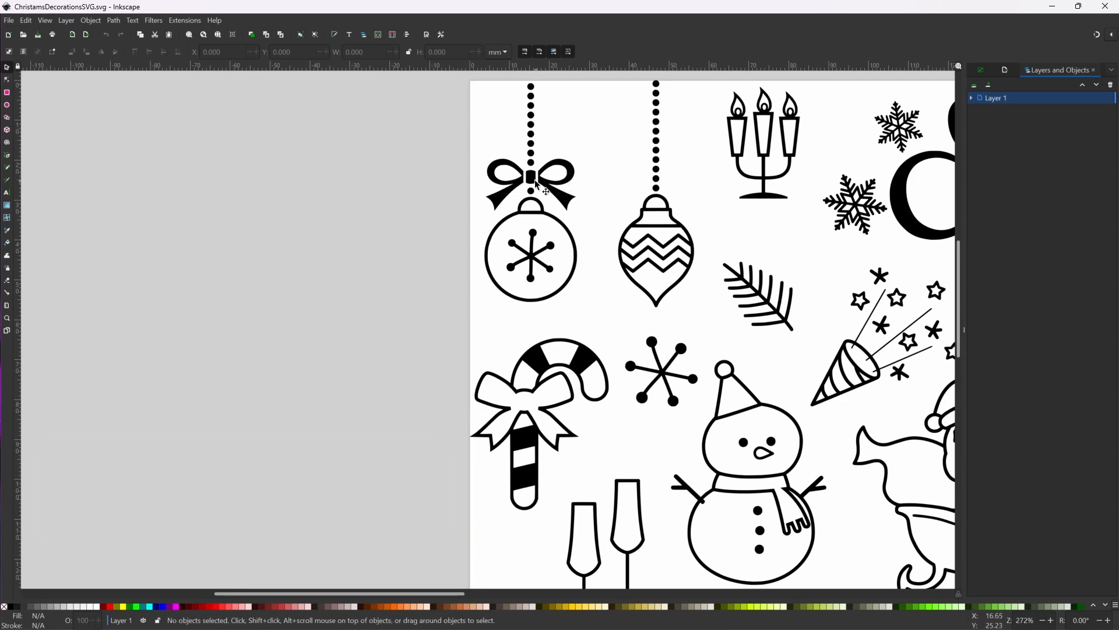
double_click(552, 213)
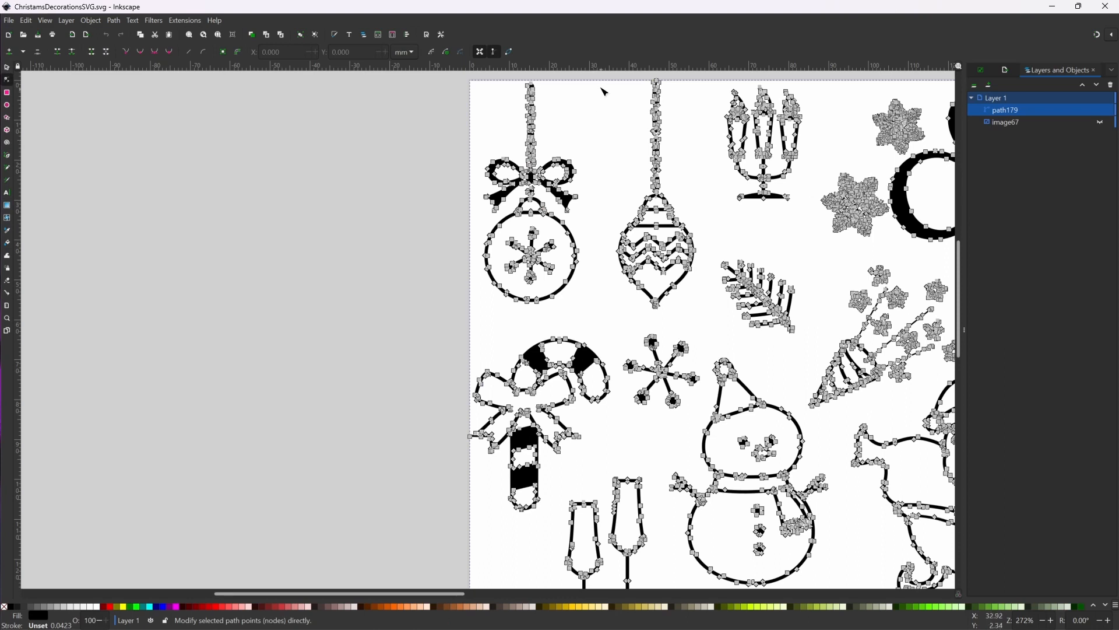
drag(596, 188, 448, 309)
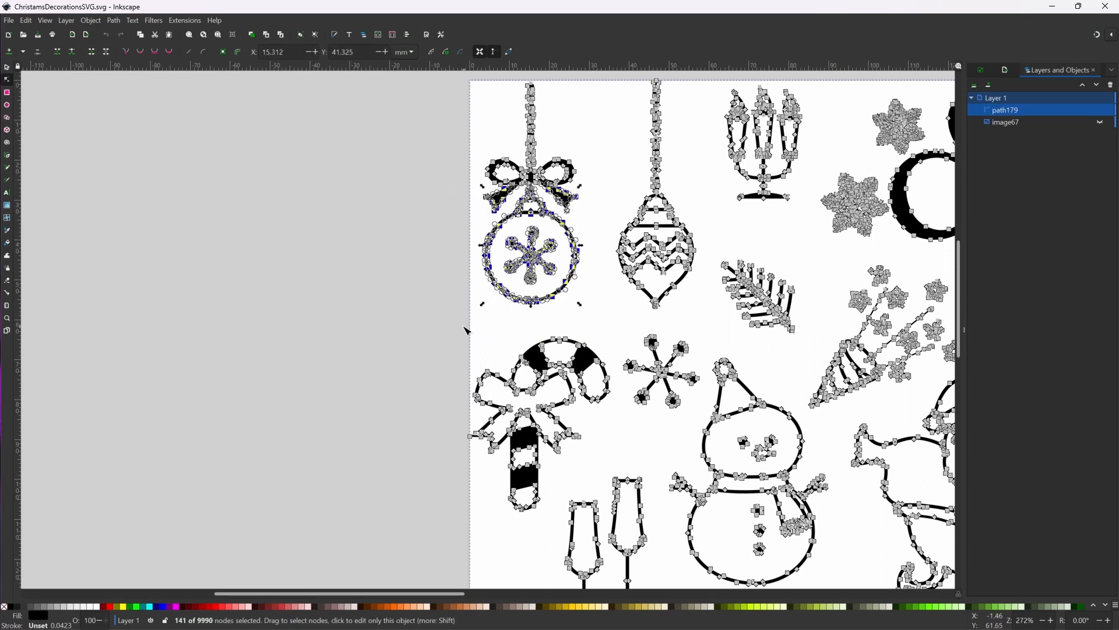
click(414, 266)
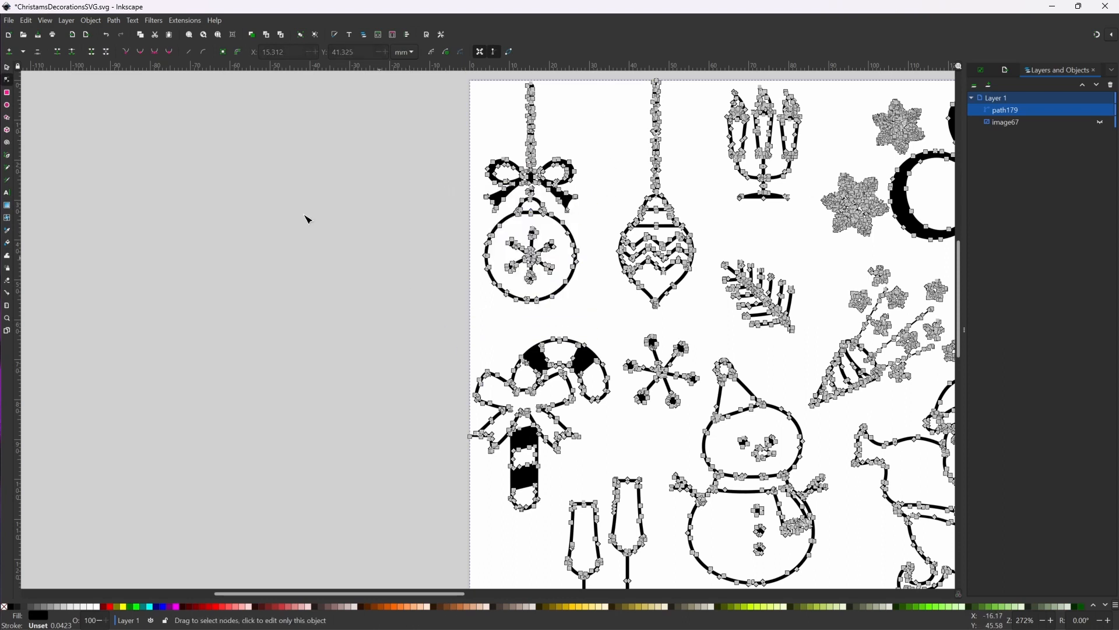
Delete the original artwork path and the hidden image, and paste the copied ornament onto the page
click(7, 69)
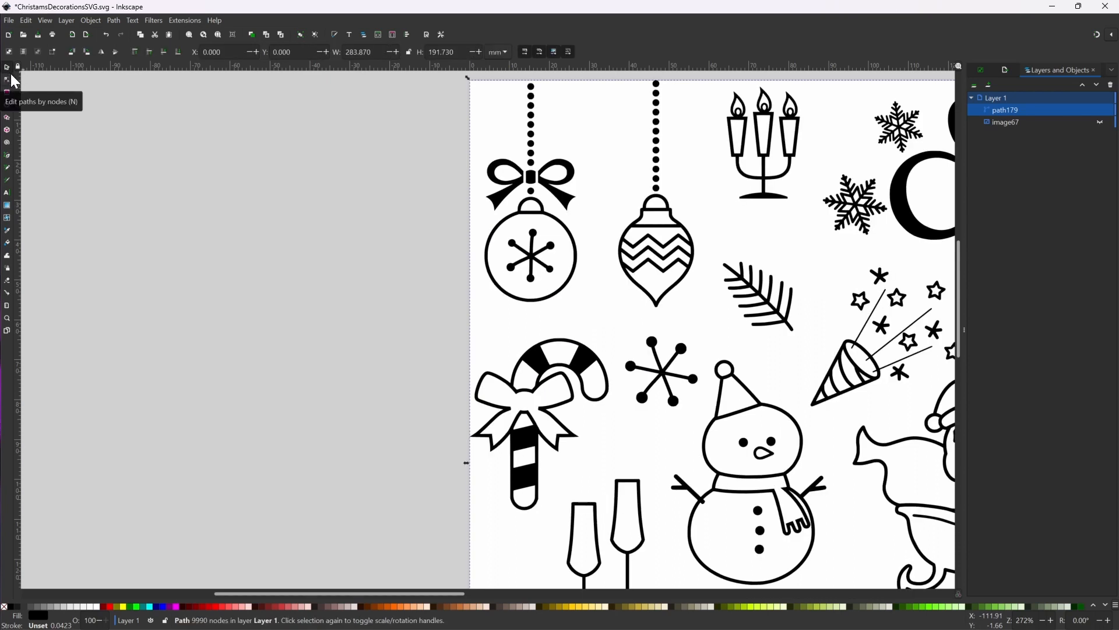
shift+click(1022, 122)
key(Delete)
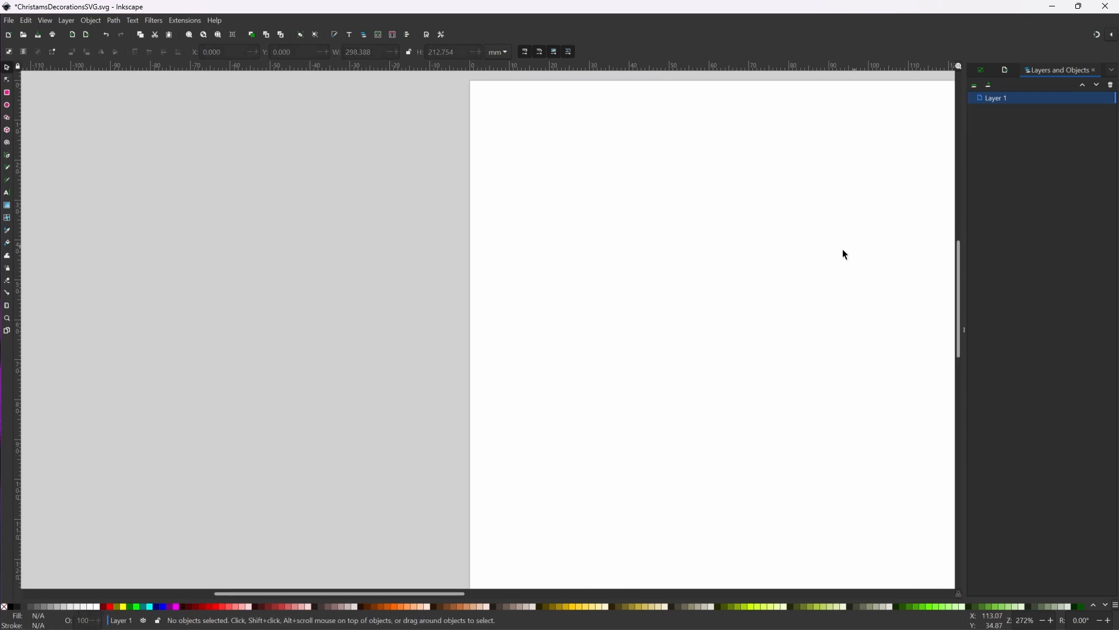
key(ctrl+v)
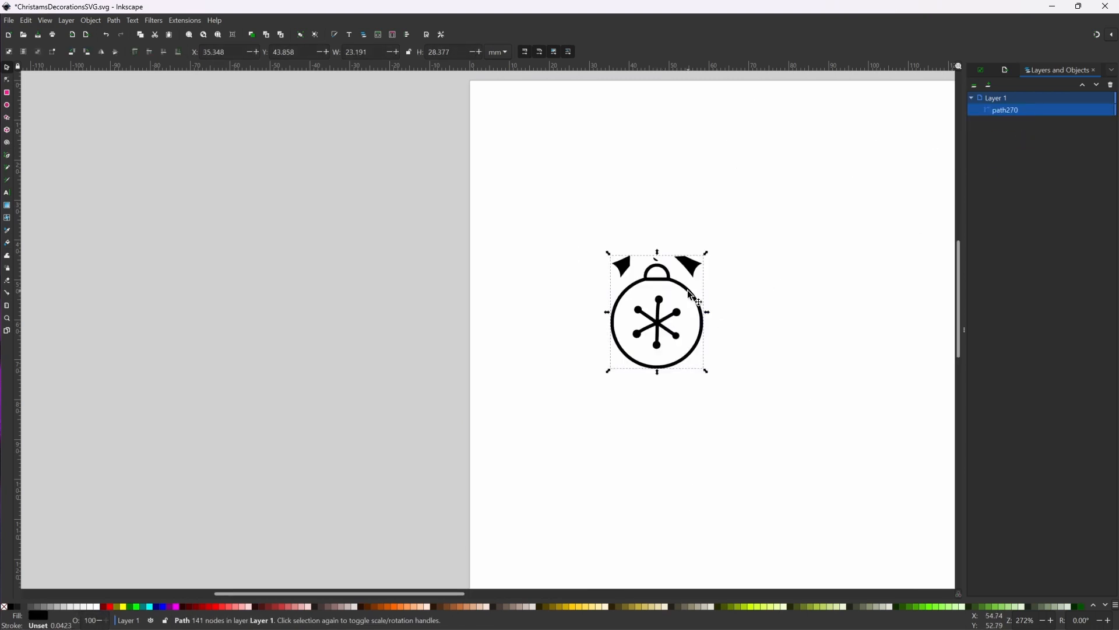
Delete the leftover bow fragments above the round ornament, leaving only the ball, cap and snowflake
double_click(694, 296)
ctrl+scroll(700, 294, up, 2)
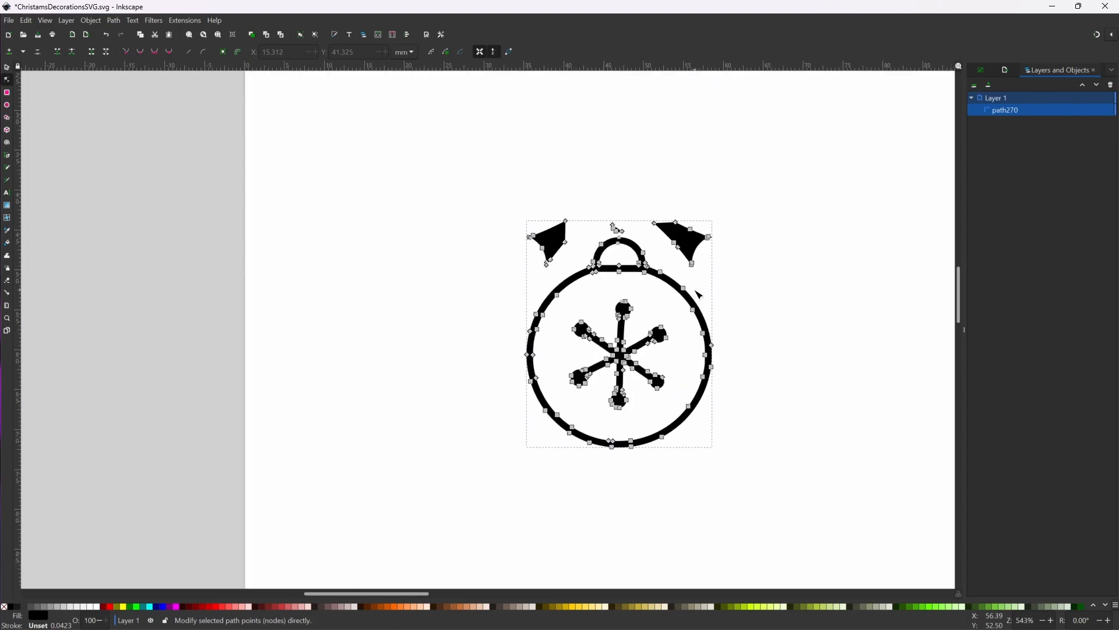
drag(727, 193, 652, 268)
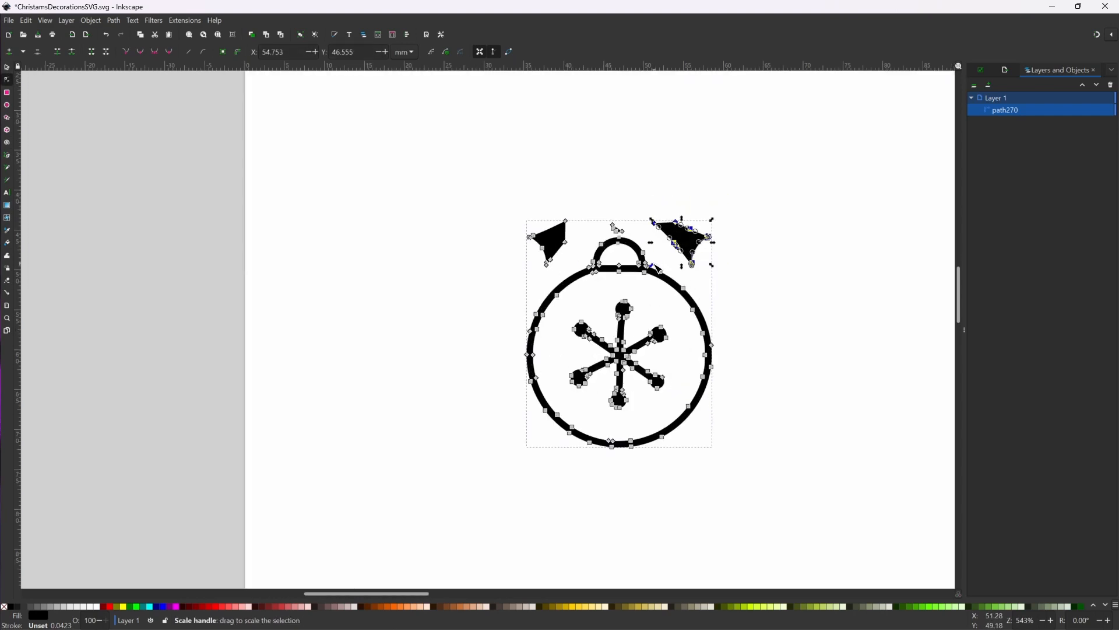
key(Delete)
drag(580, 213, 527, 274)
key(Delete)
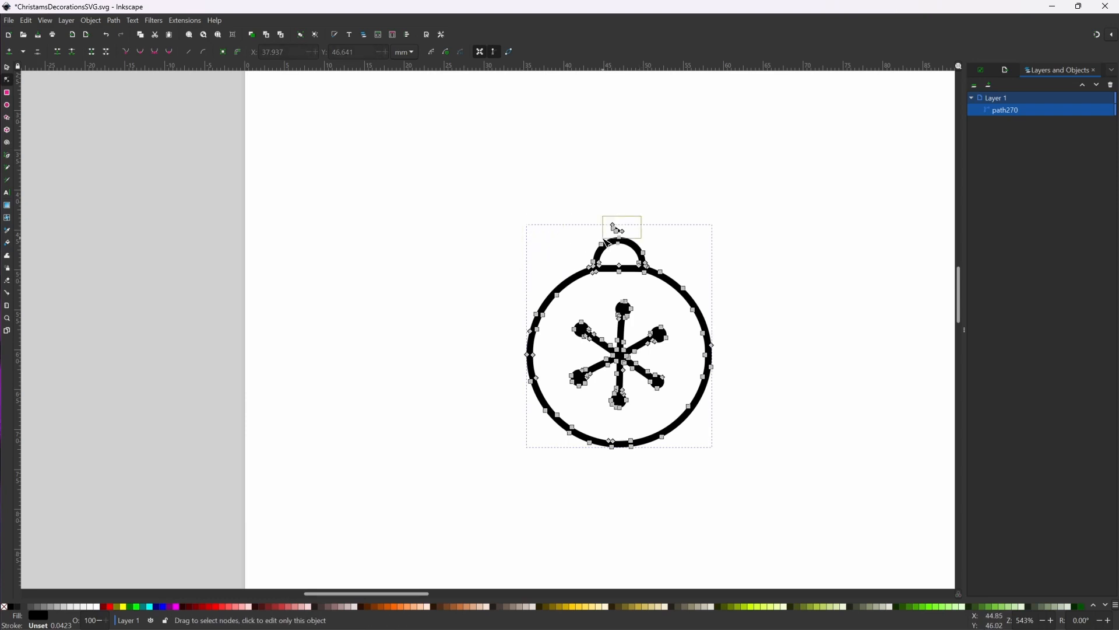
click(709, 213)
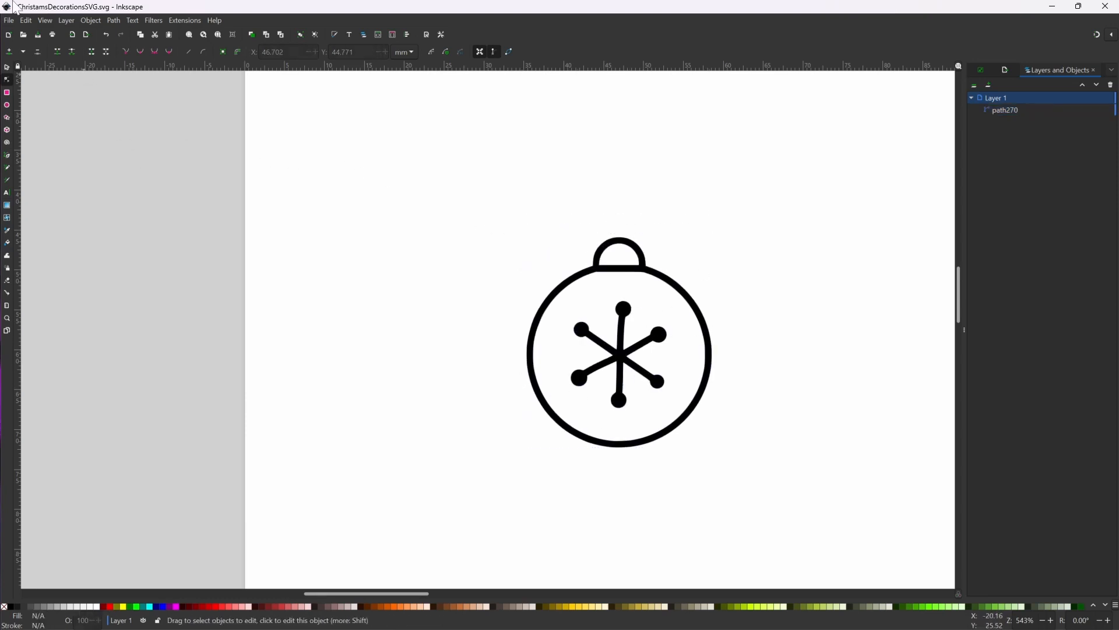
Resize the page to fit the ornament in the document properties
click(7, 25)
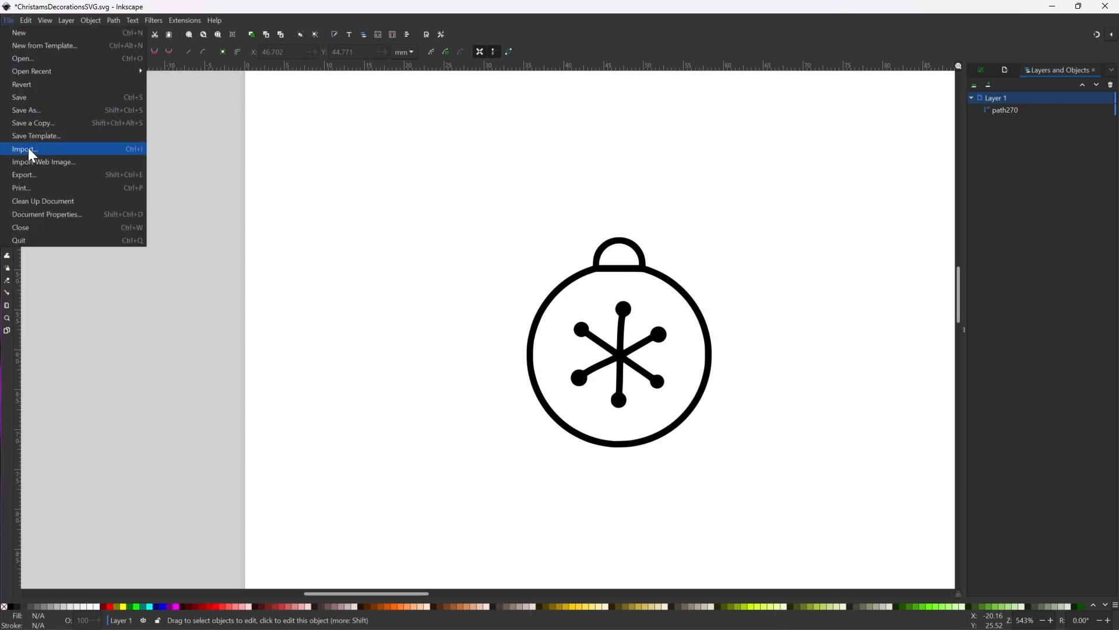
click(46, 221)
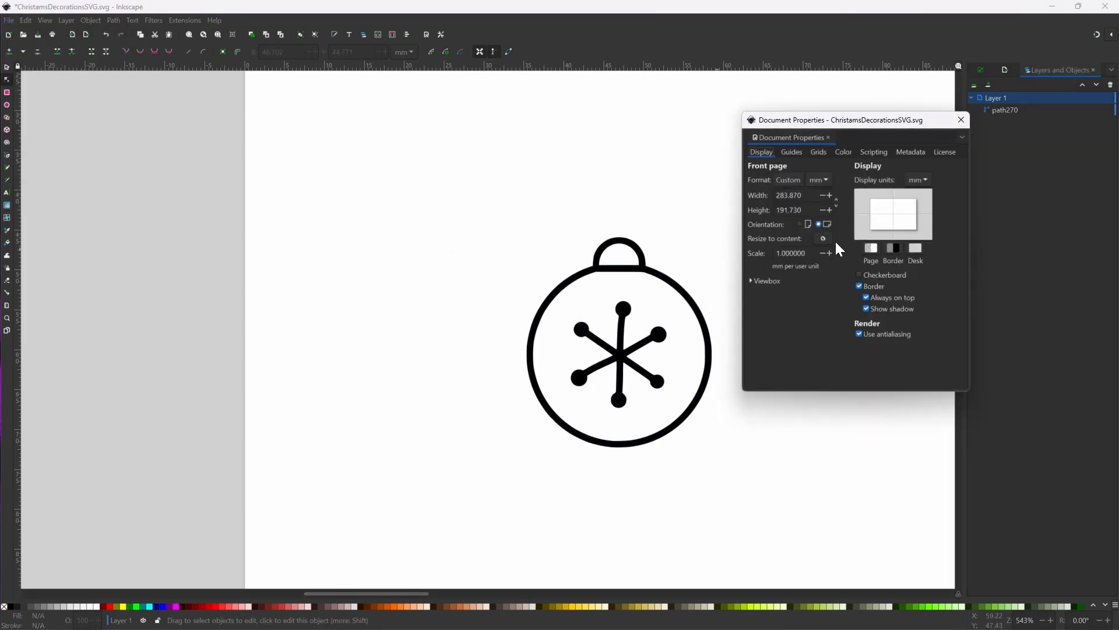
click(823, 238)
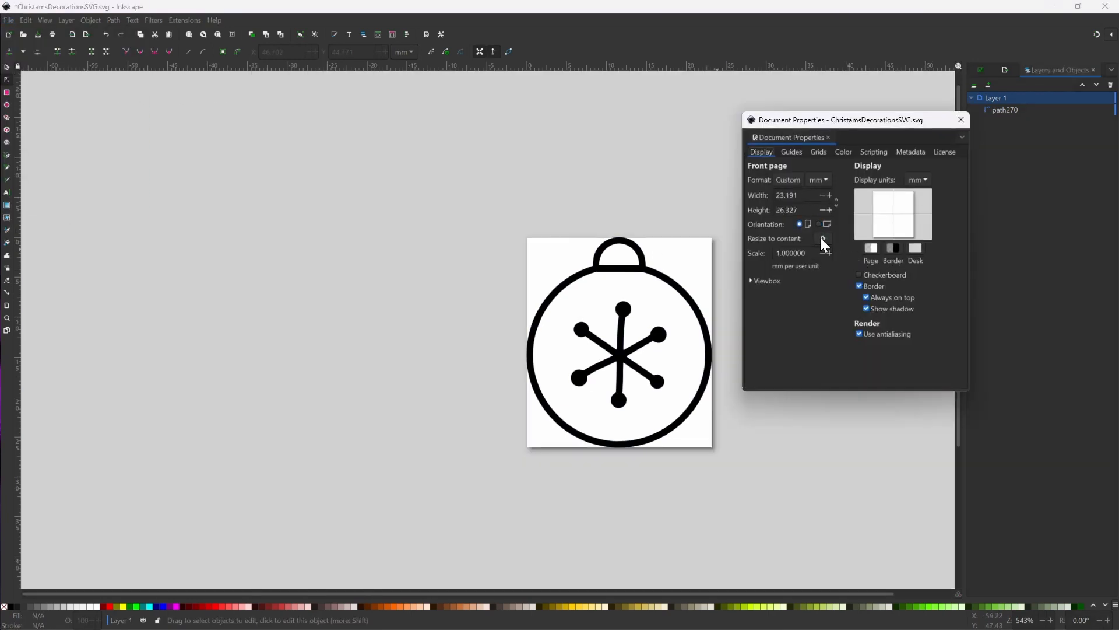
click(963, 120)
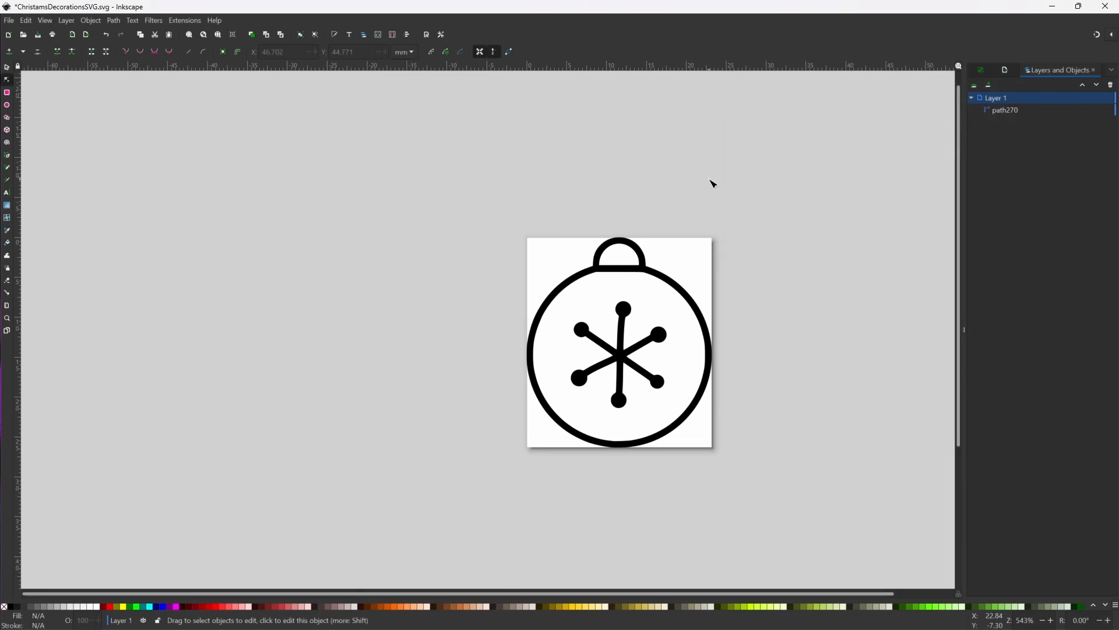
Set up a single-image export of the document named ChristmasGlobe in the Inkscape SVG format
click(10, 21)
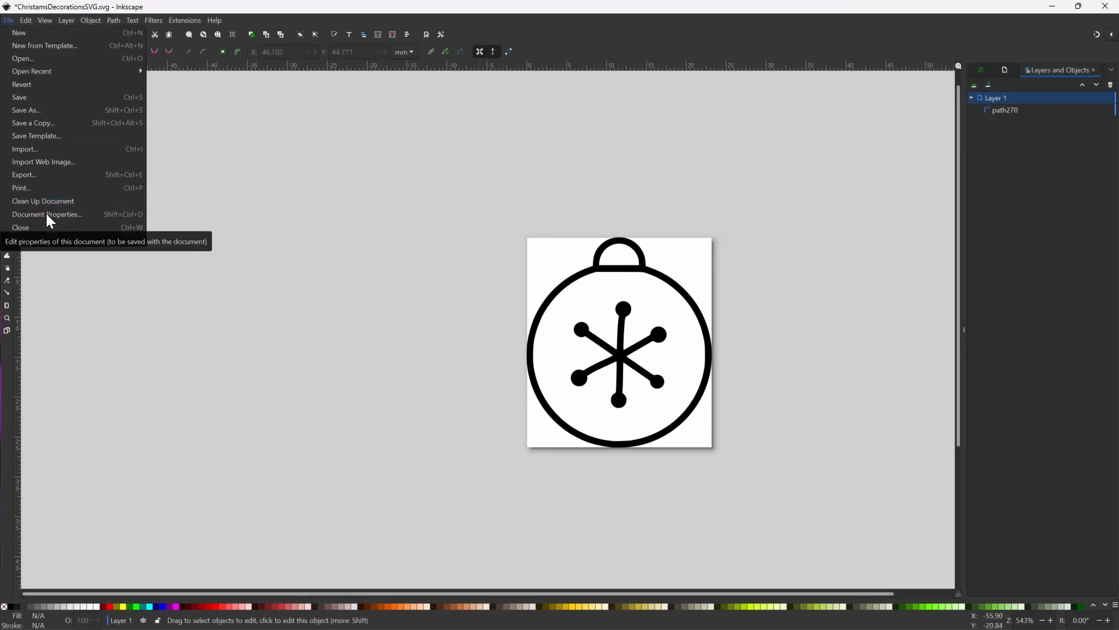
click(41, 176)
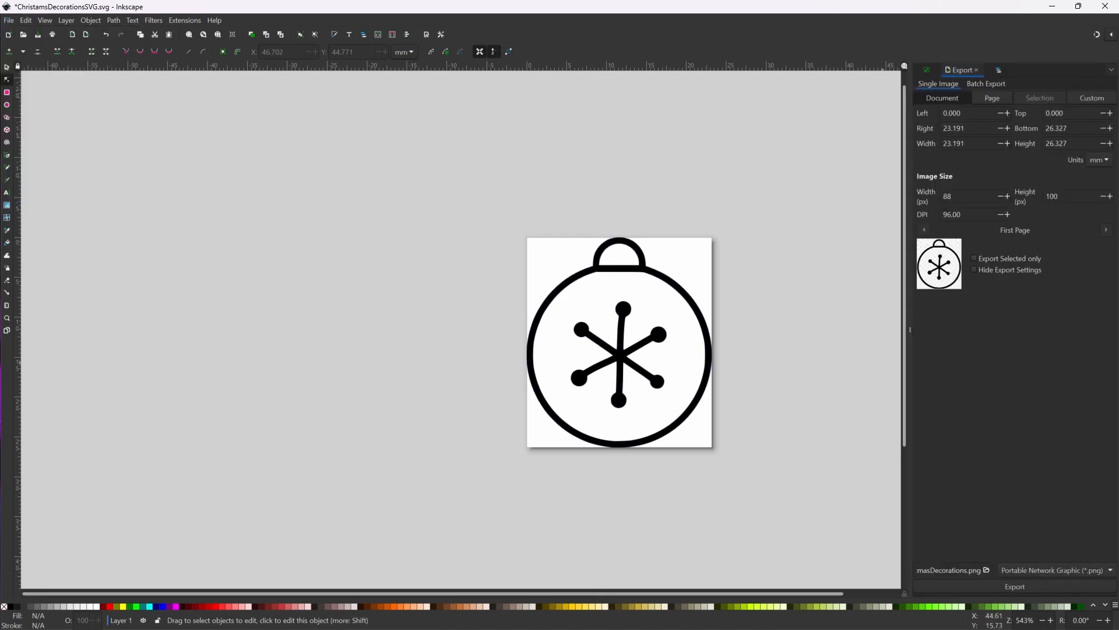
drag(975, 570, 861, 582)
text(Chr)
click(1039, 569)
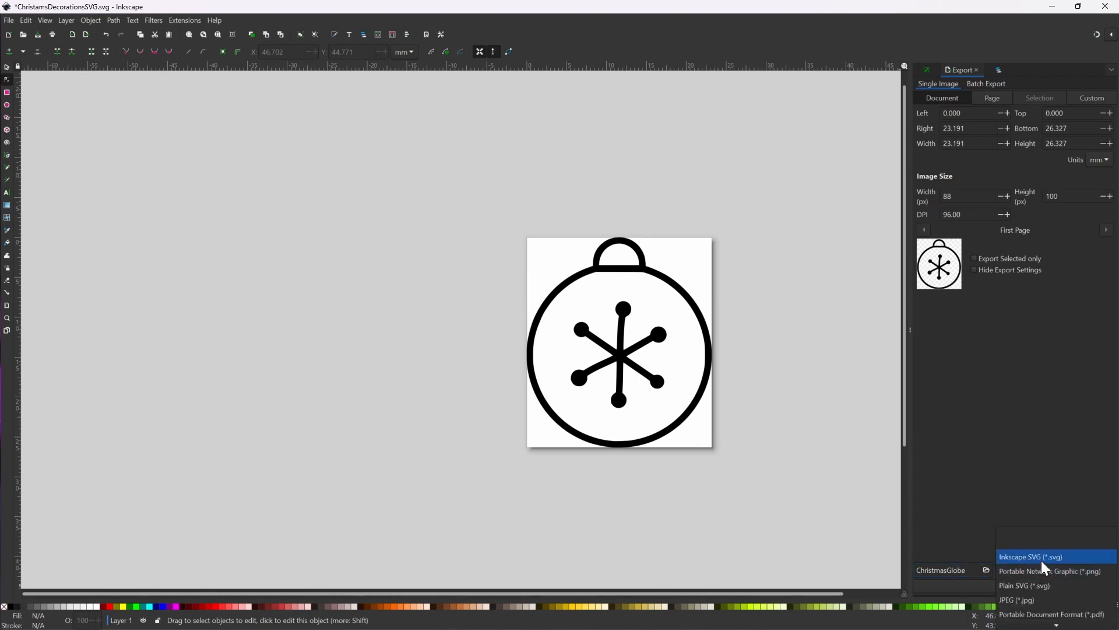
click(1029, 556)
Check the destination folder for the export and export ChristmasGlobe.svg
click(986, 570)
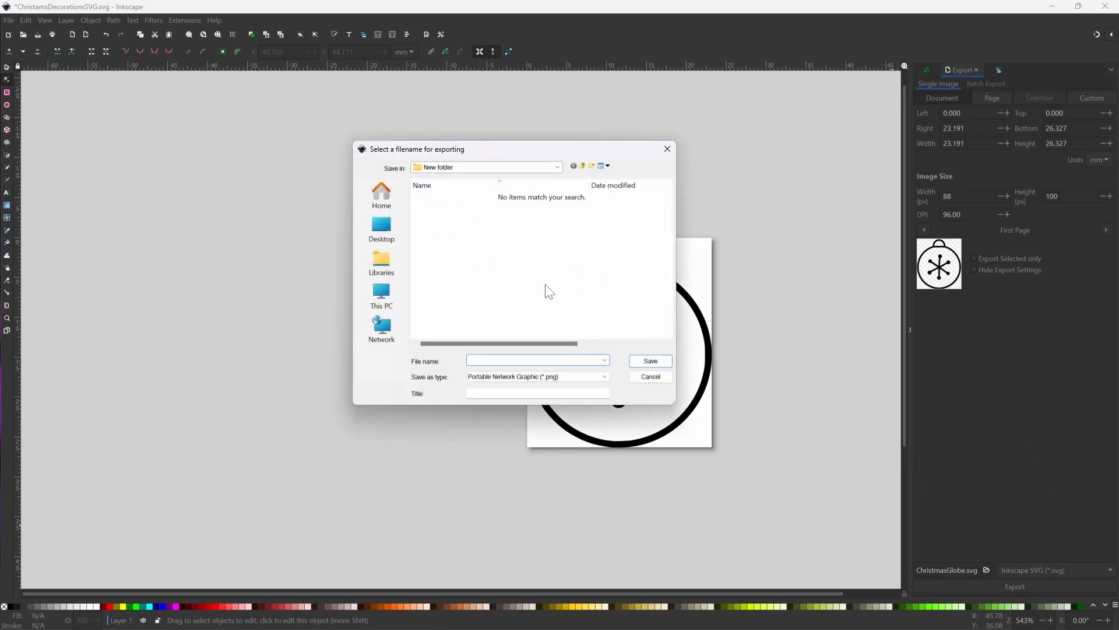
click(643, 380)
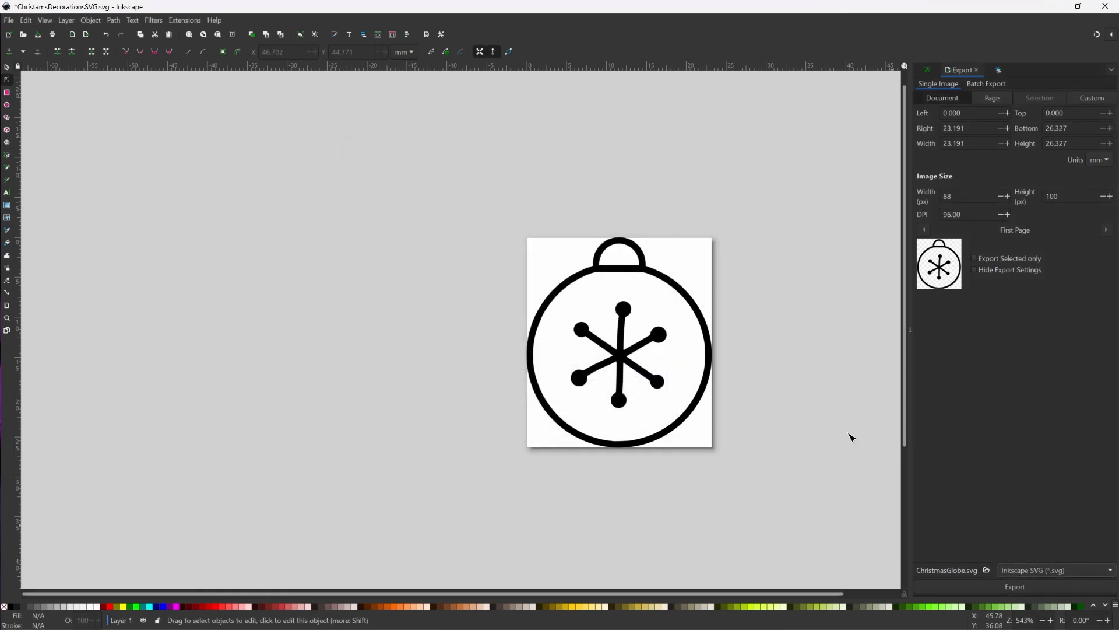
click(1000, 588)
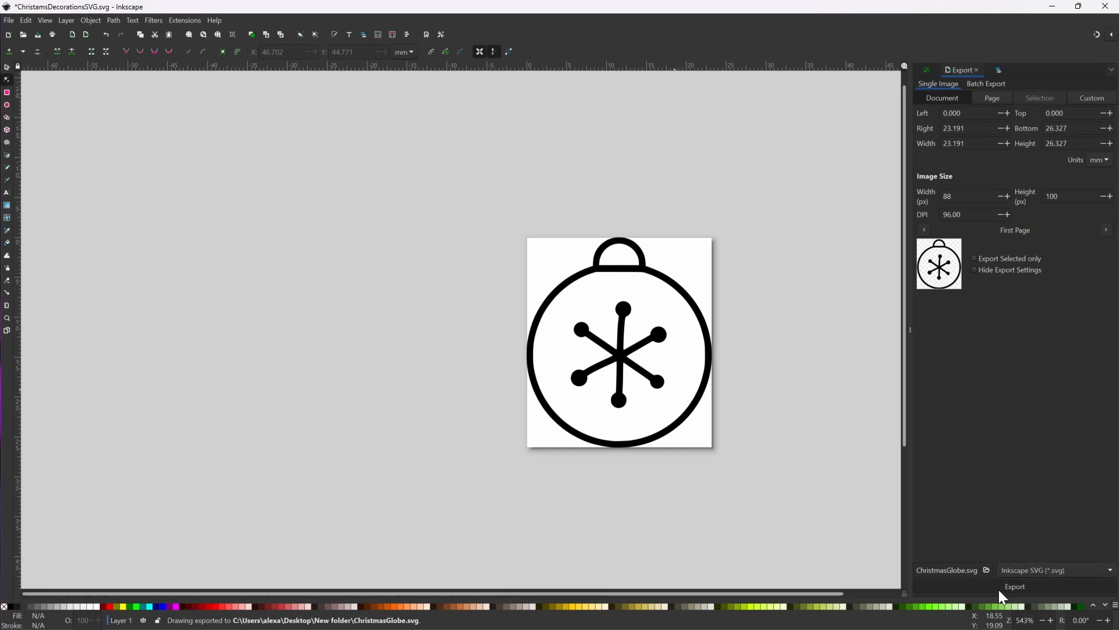
Open the exported ChristmasGlobe file from New folder to inspect it in the browser, and close it
key(alt+Tab)
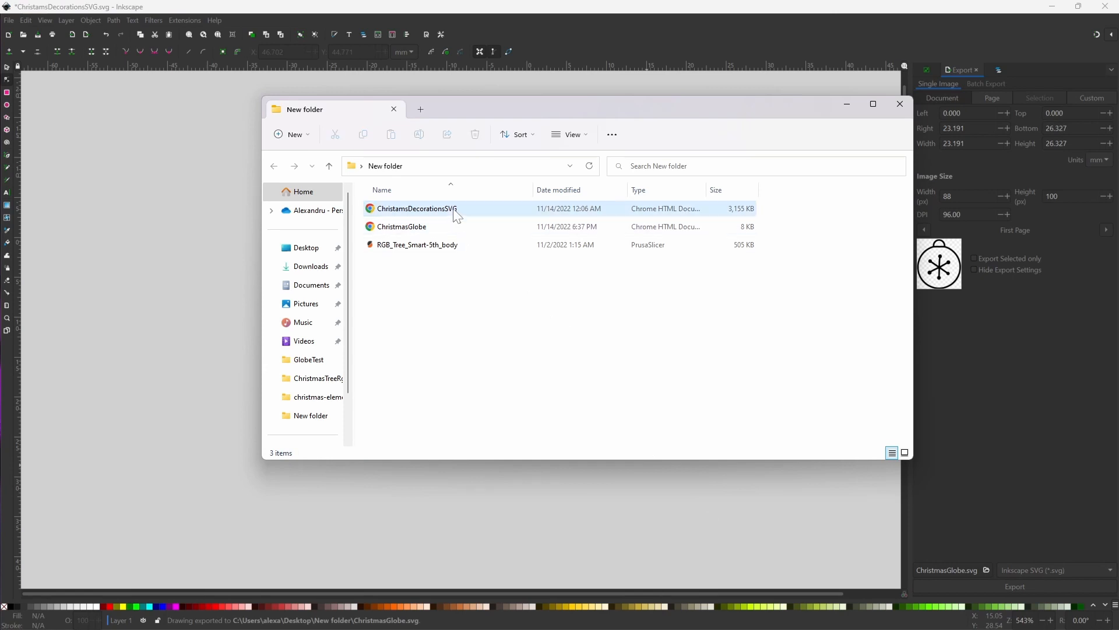
double_click(453, 227)
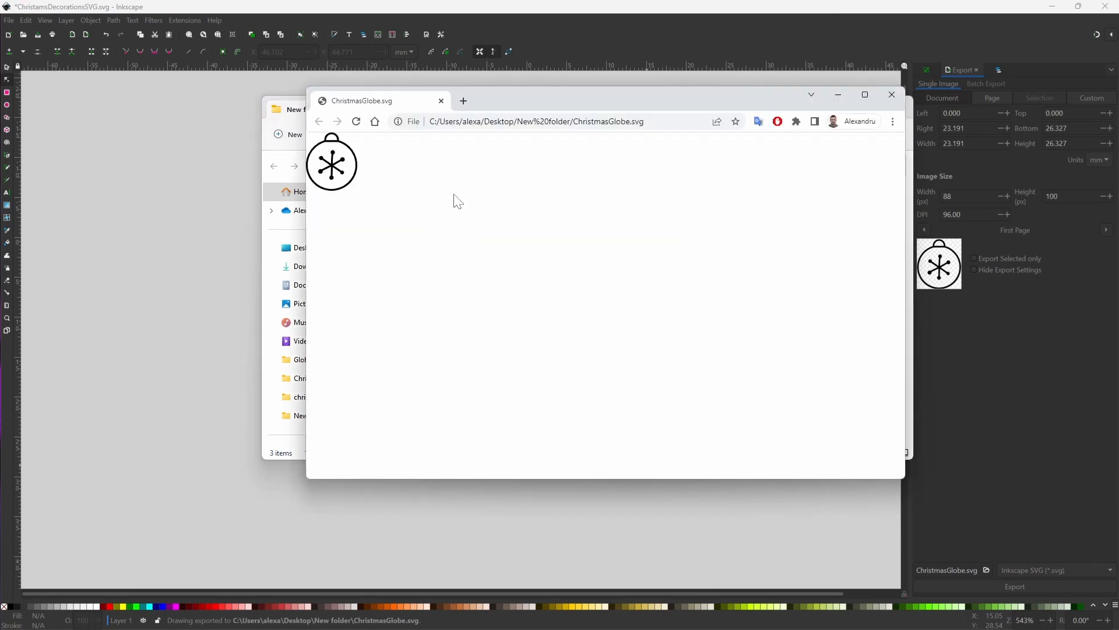
click(893, 96)
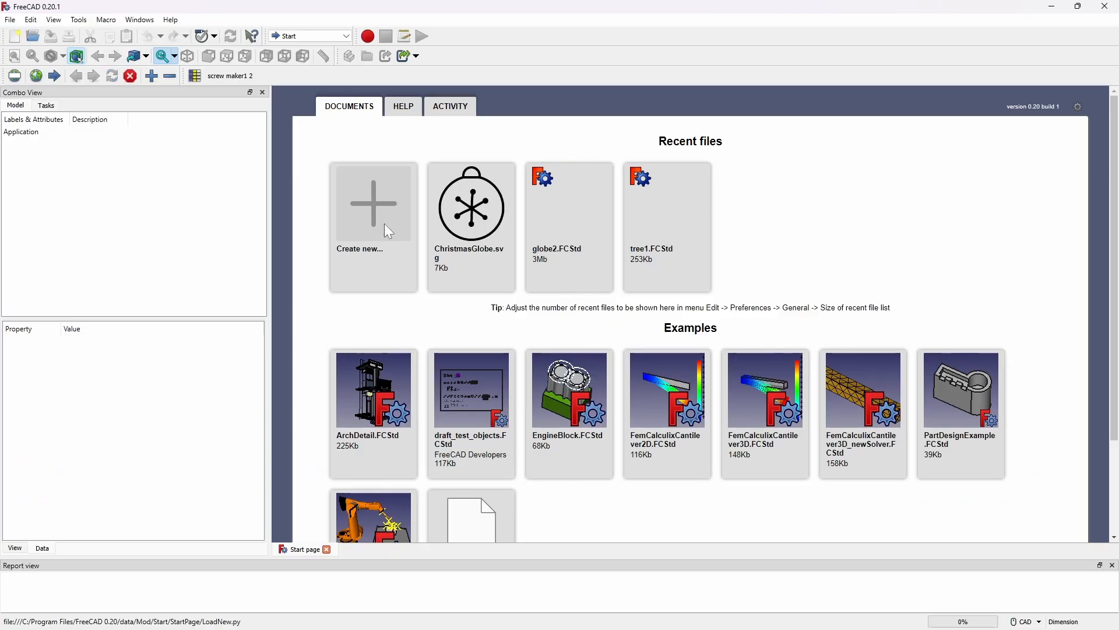
Create a new FreeCAD document and import ChristmasGlobe from New folder into it as SVG geometry
click(373, 225)
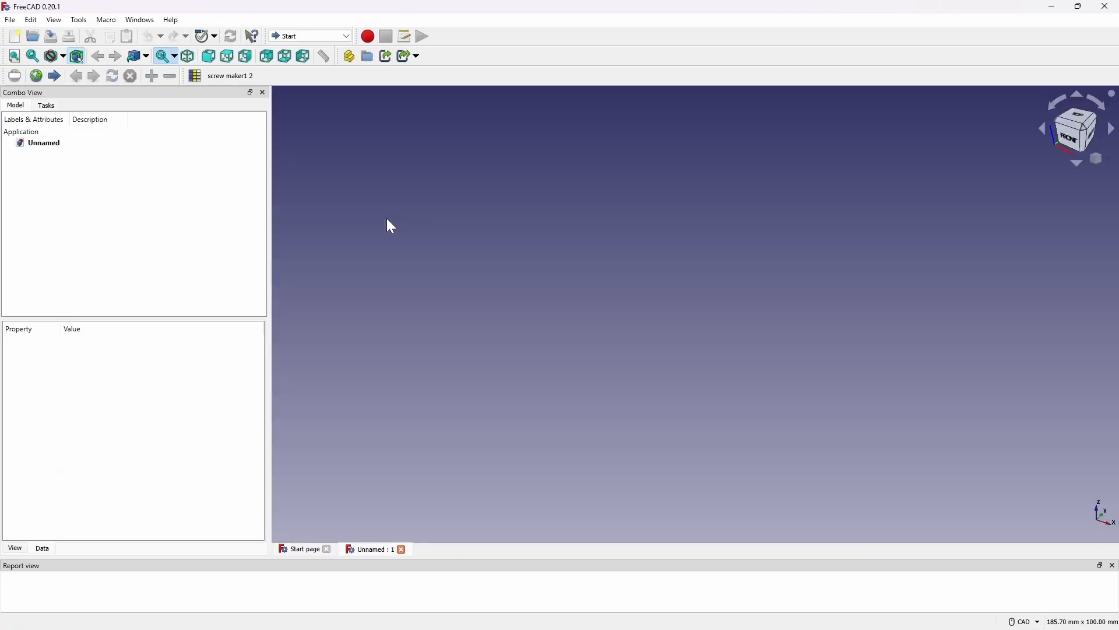
click(11, 20)
click(69, 168)
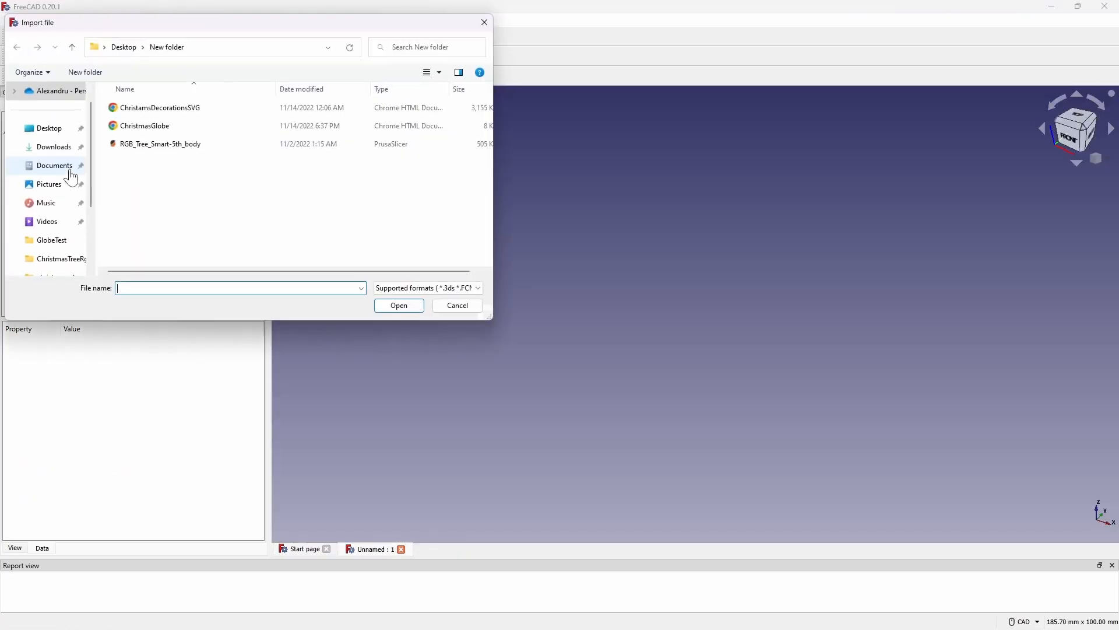
double_click(154, 126)
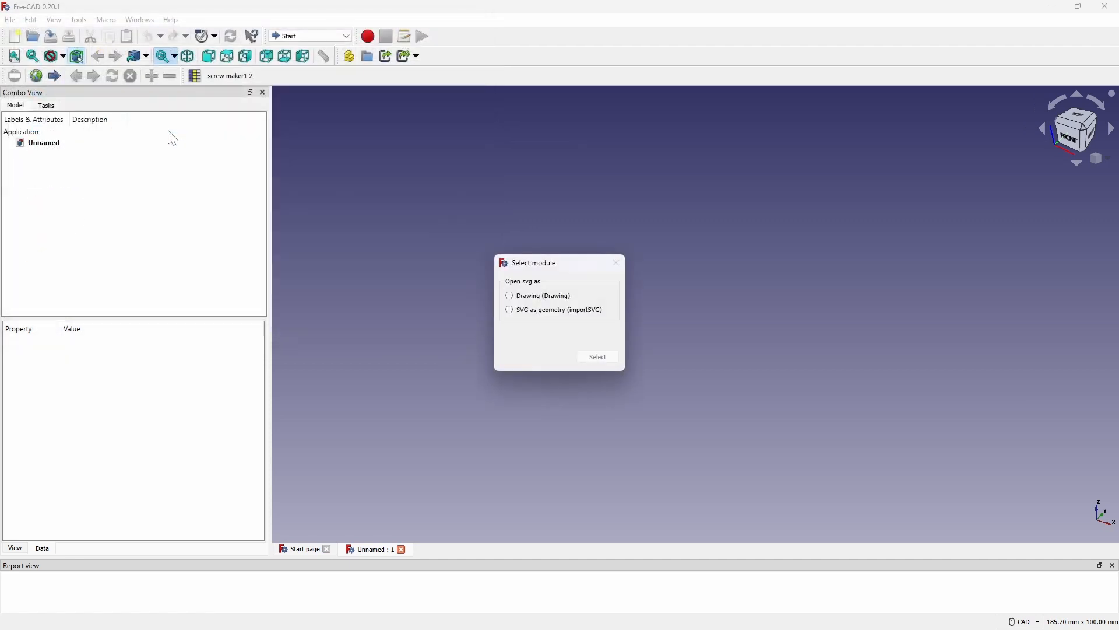
click(511, 309)
click(601, 357)
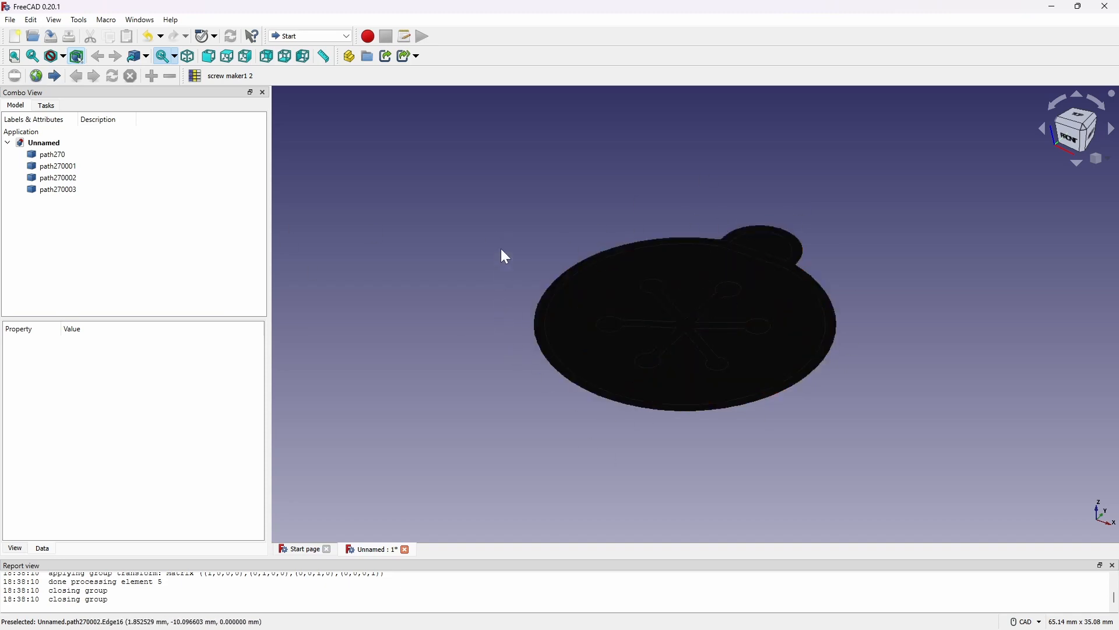
View the ornament from above and, in the Draft workbench, upgrade its outer shape path270
key(2)
click(309, 37)
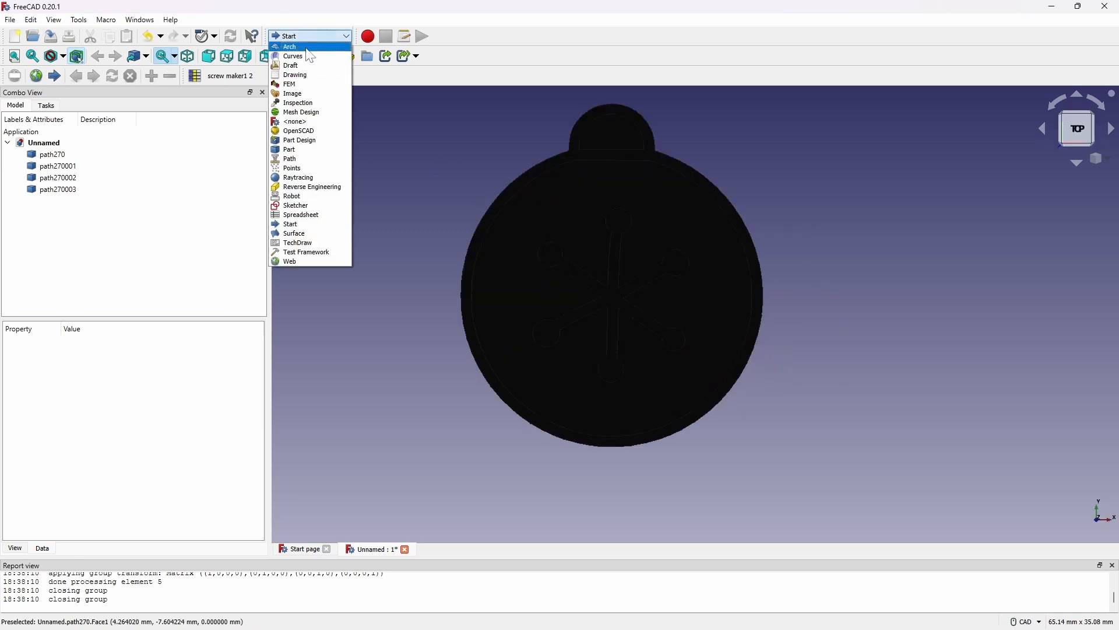
click(309, 67)
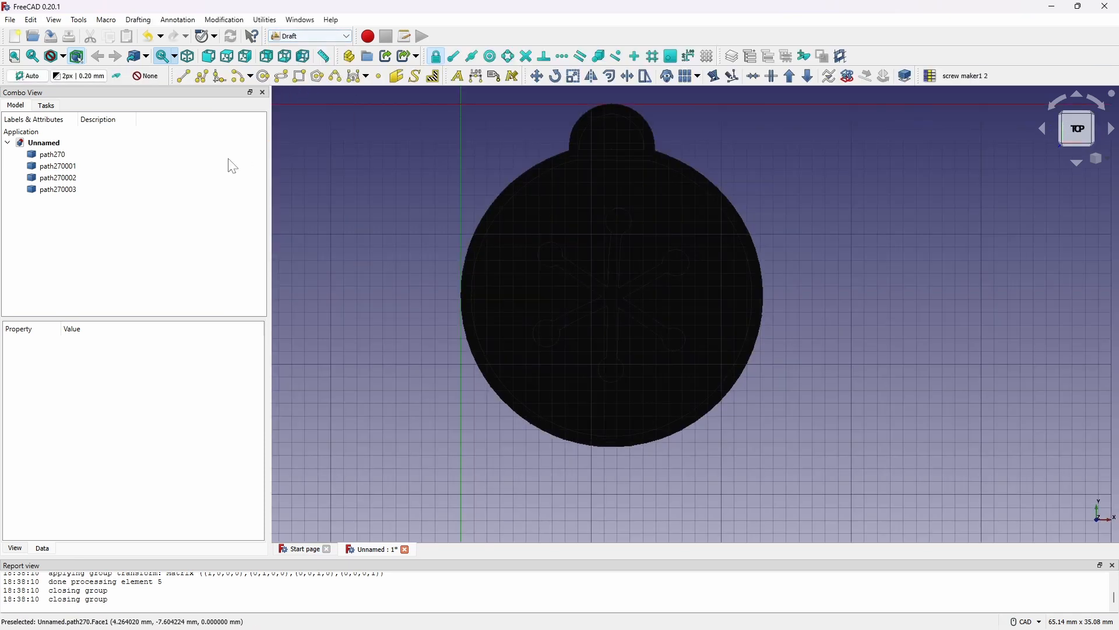
click(114, 155)
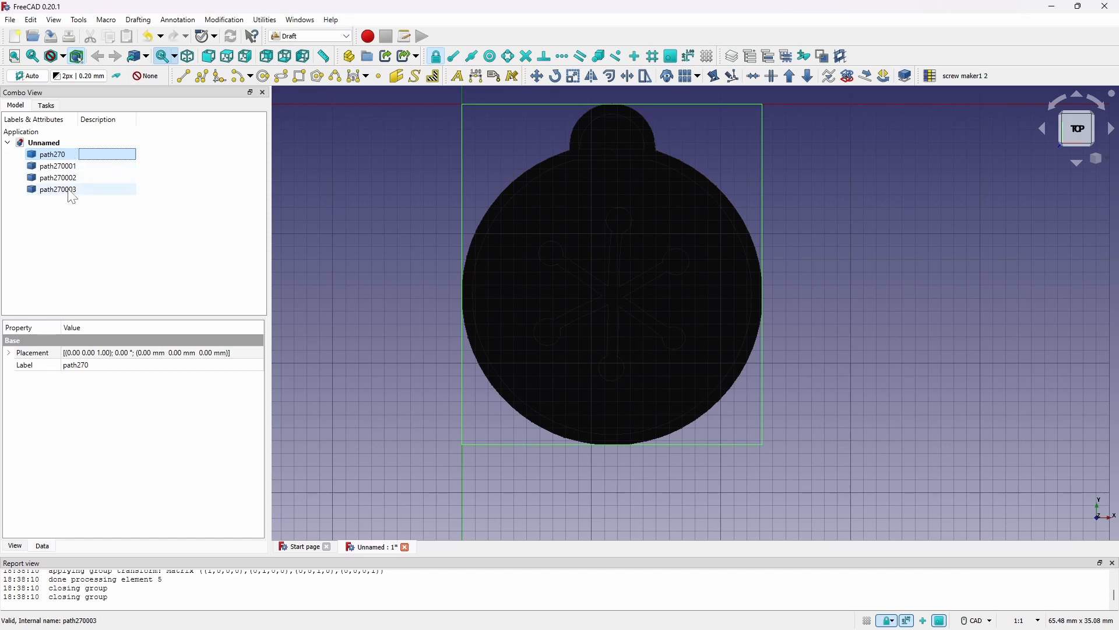
click(790, 76)
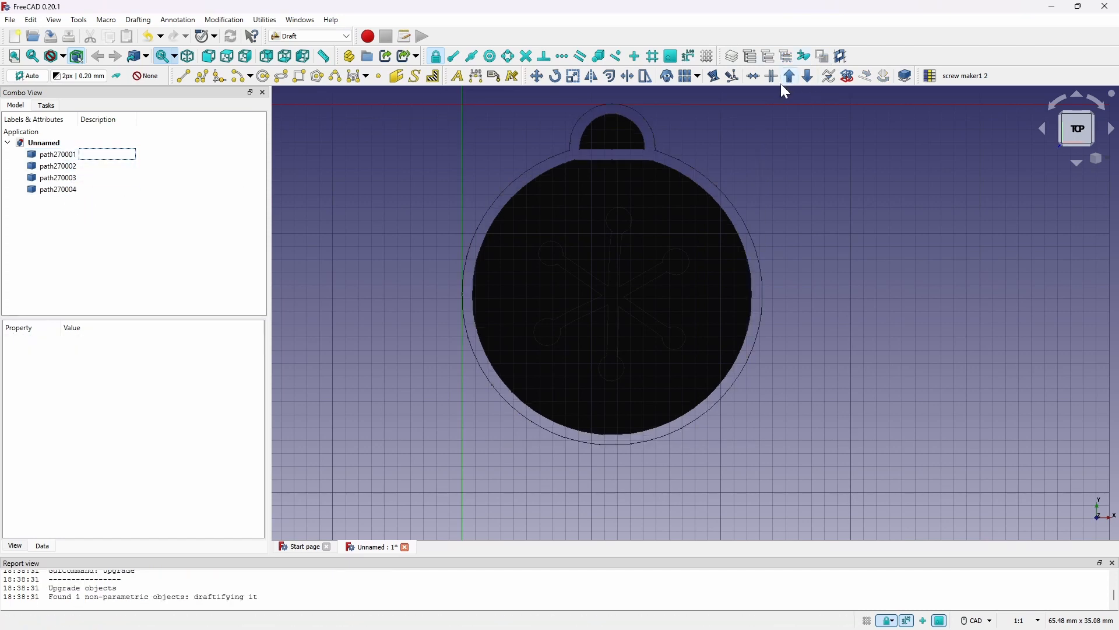
Upgrade the three remaining imported shapes path270001, path270002 and path270003 one after another with the Draft Upgrade tool
click(114, 156)
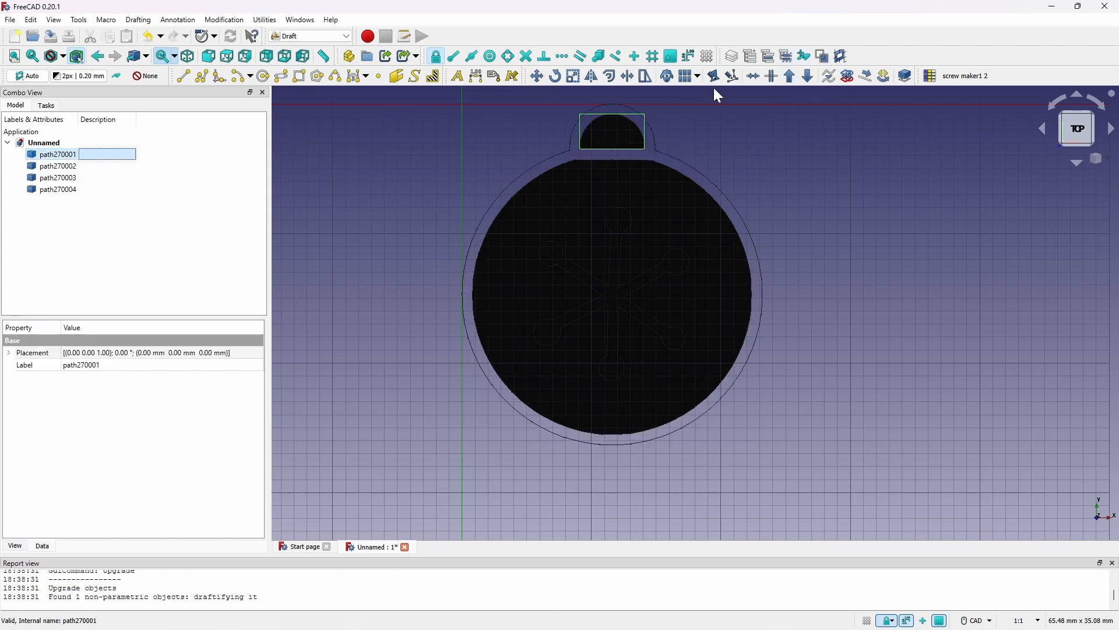
click(790, 73)
click(121, 156)
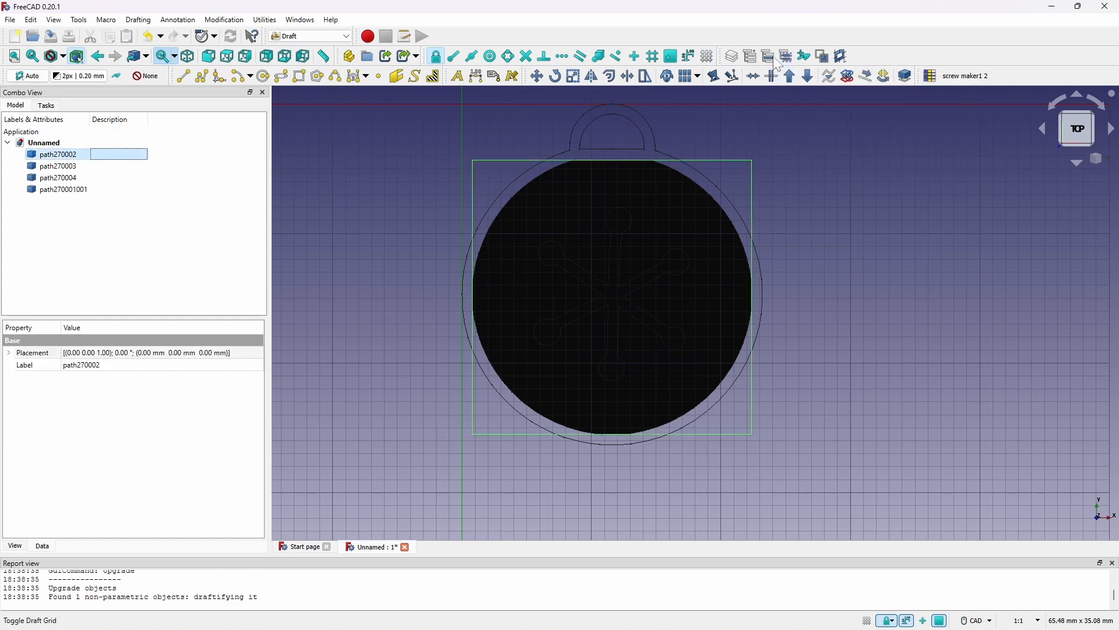
click(788, 77)
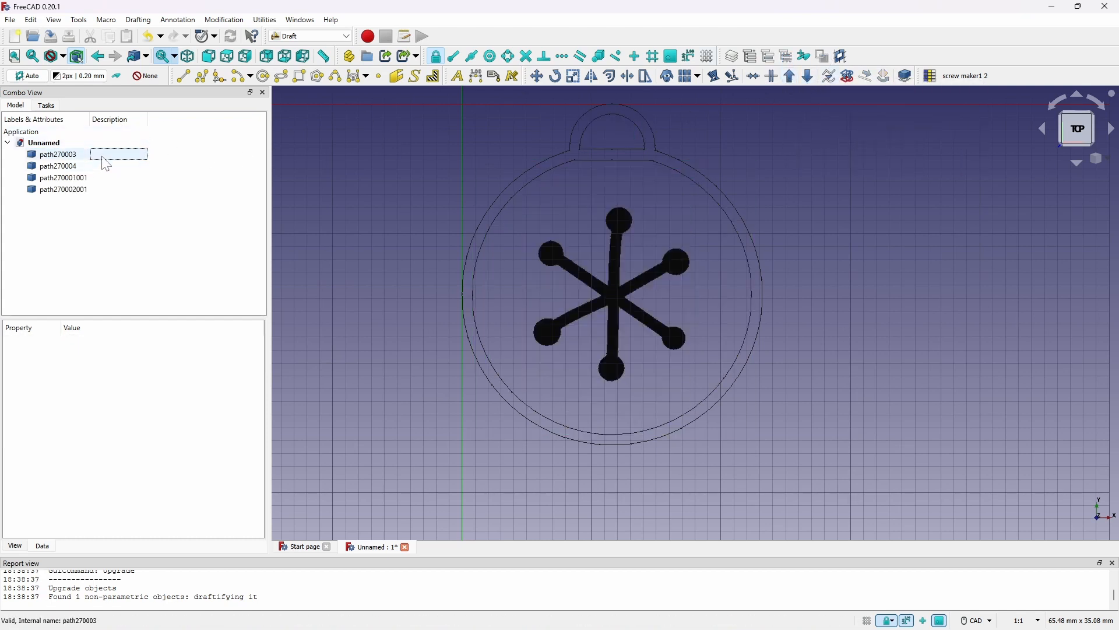
click(102, 157)
click(791, 76)
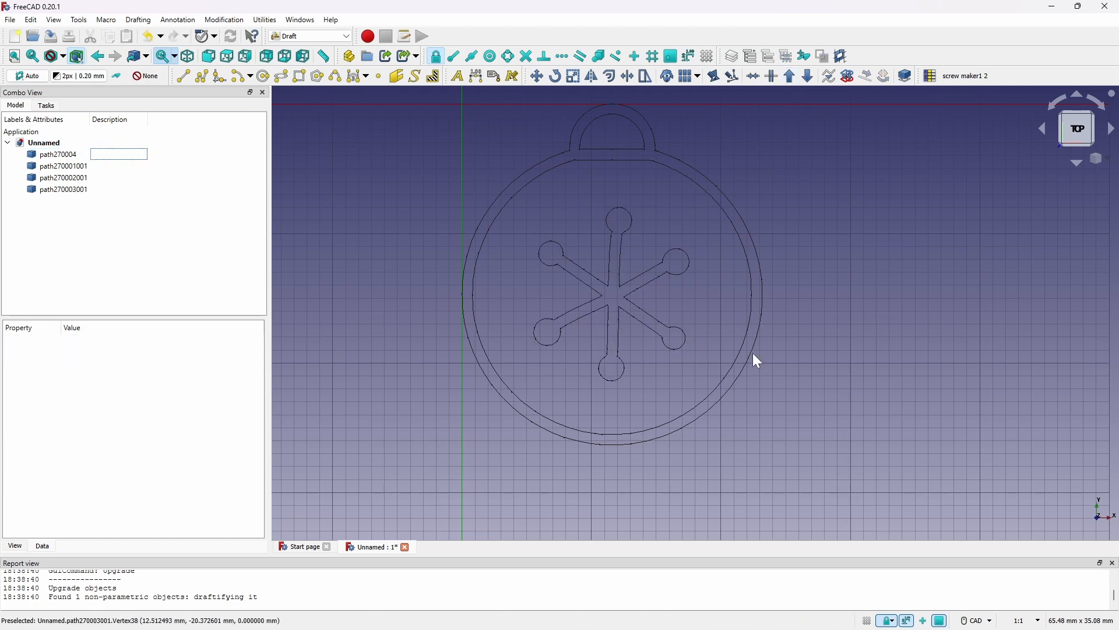
Check the four shapes, and in the Part workbench extrude the outer outline path270004 10 mm along its normal as a solid
click(76, 155)
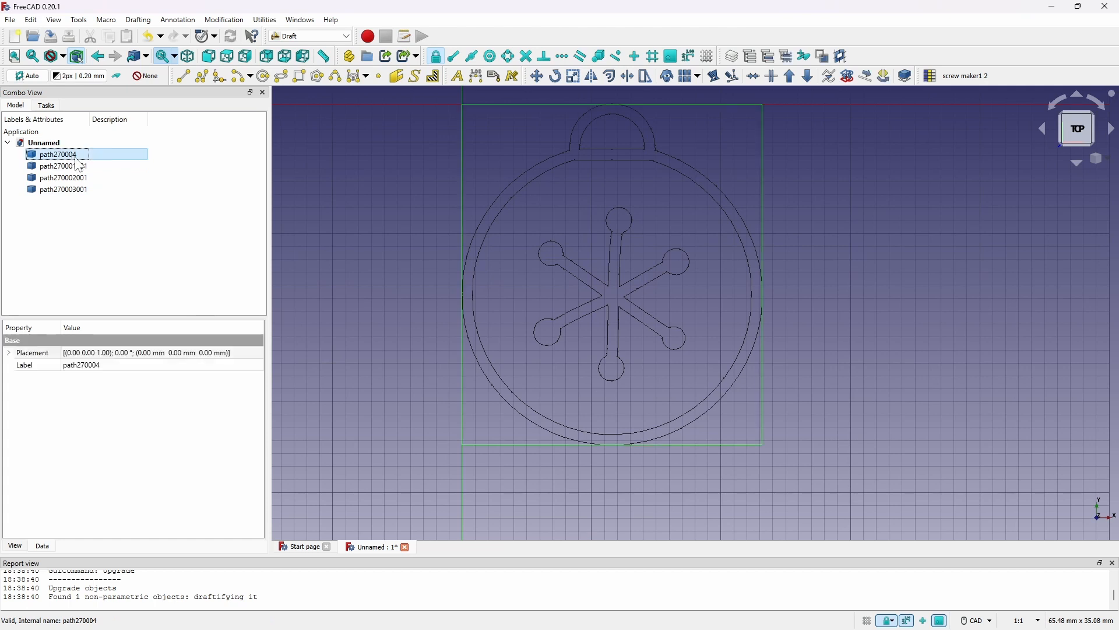
click(80, 166)
click(79, 177)
click(85, 189)
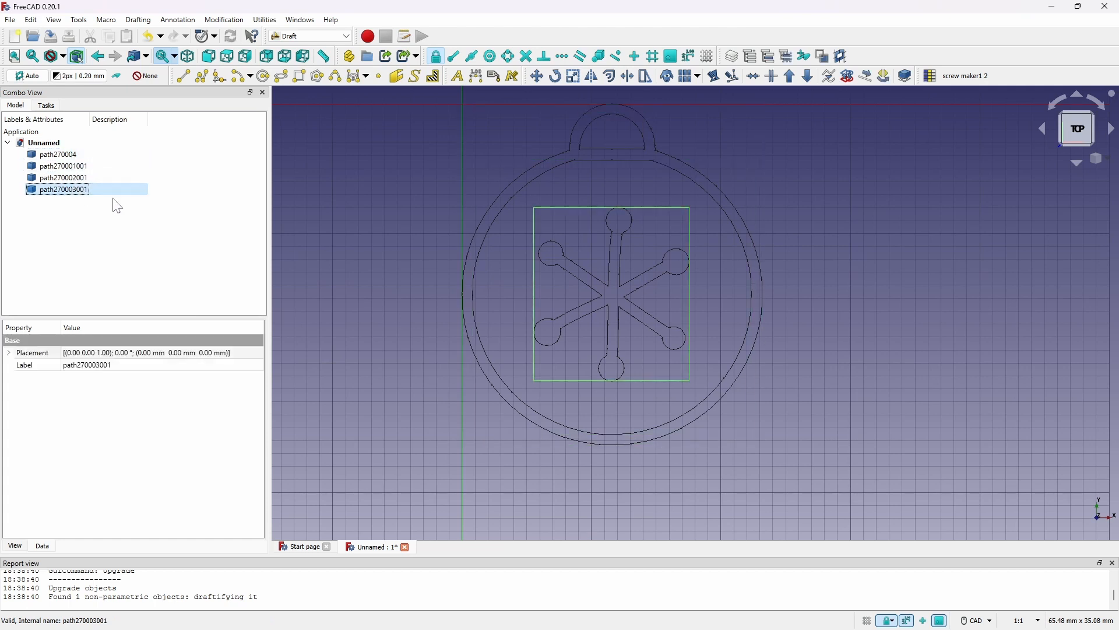
click(172, 200)
click(323, 37)
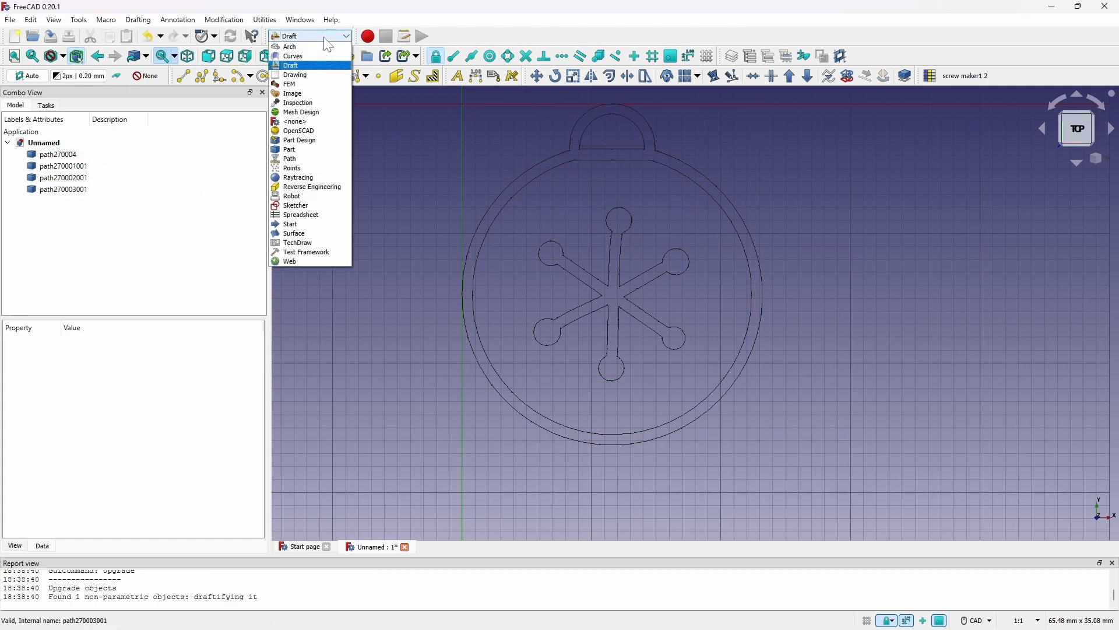
click(314, 150)
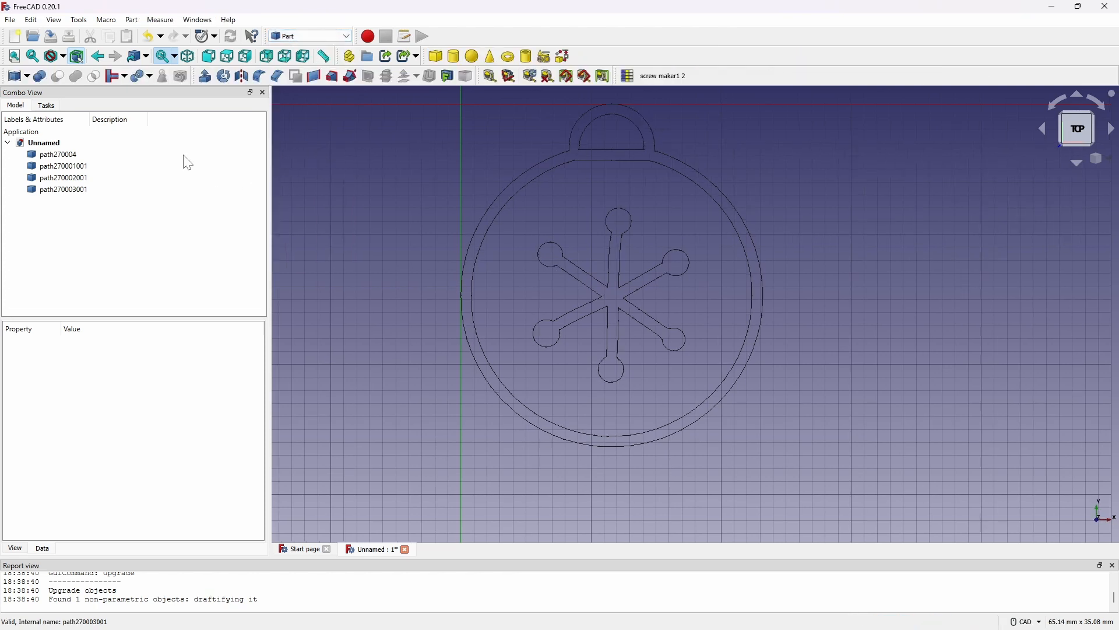
click(114, 156)
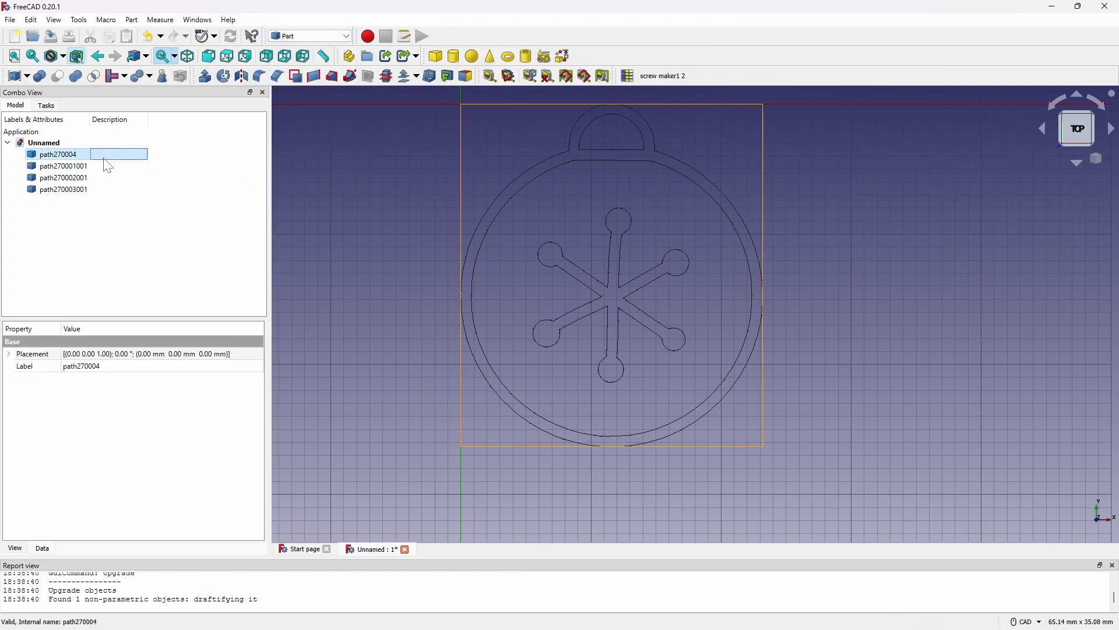
click(205, 77)
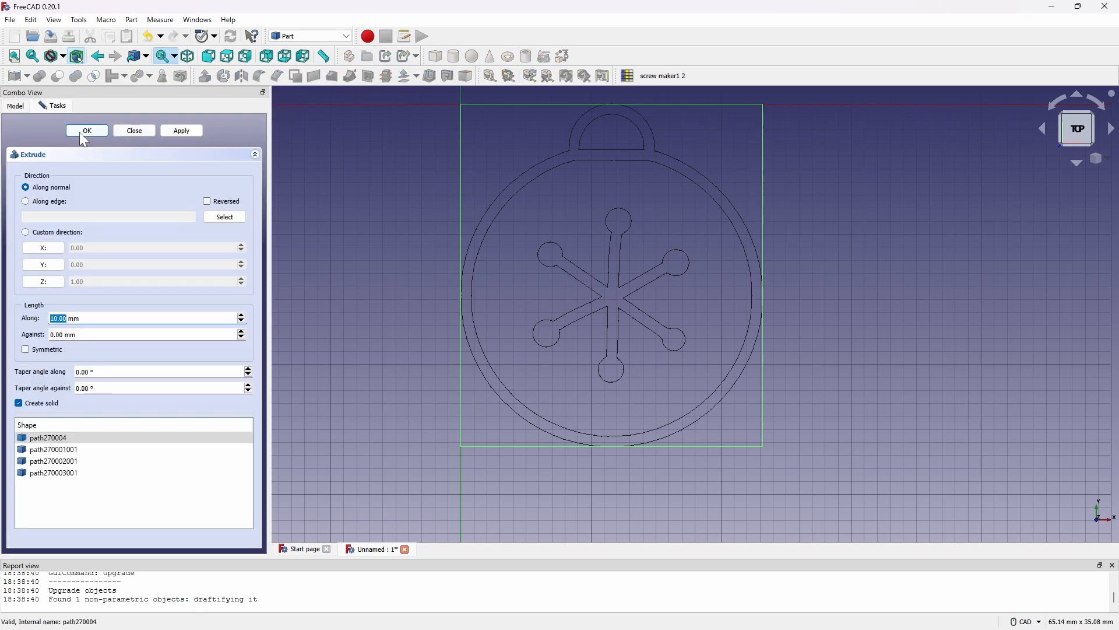
click(80, 134)
Give the extruded outer ornament body a random color
click(59, 190)
right_click(61, 192)
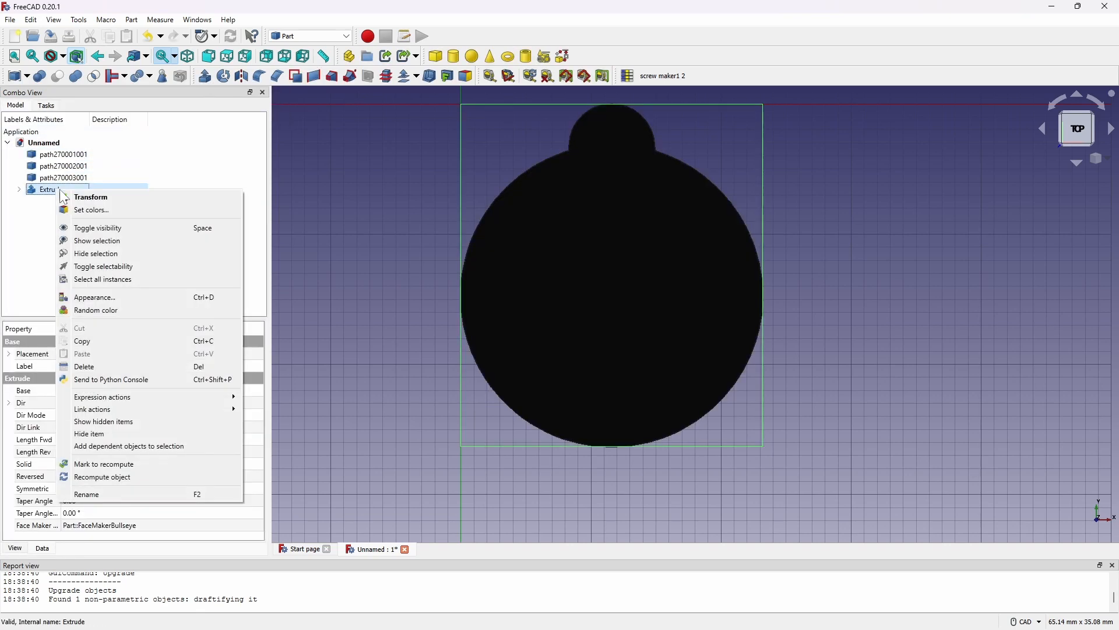
click(96, 310)
click(78, 206)
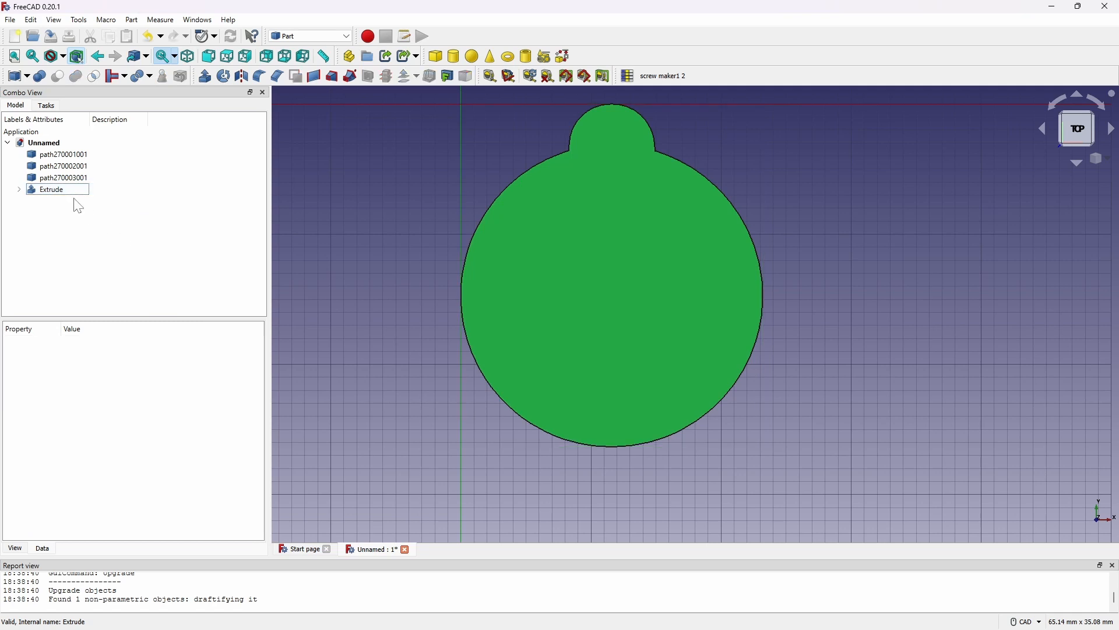
Extrude the remaining shapes path270001001, path270002001 and path270003001 one by one with the default extrusion settings
click(58, 155)
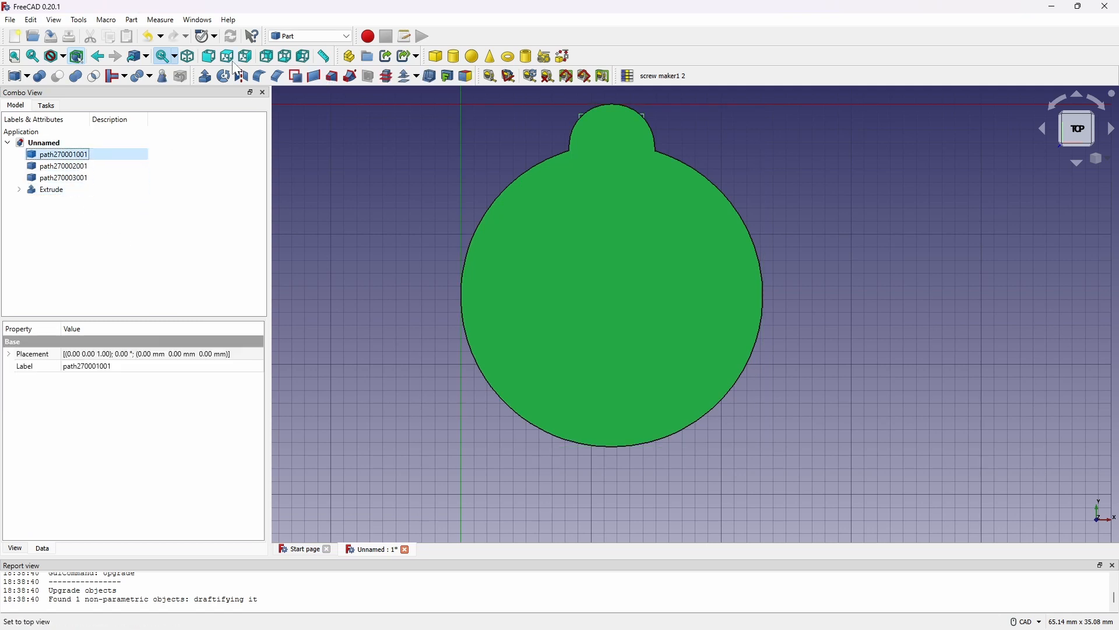
click(205, 77)
click(74, 133)
click(59, 154)
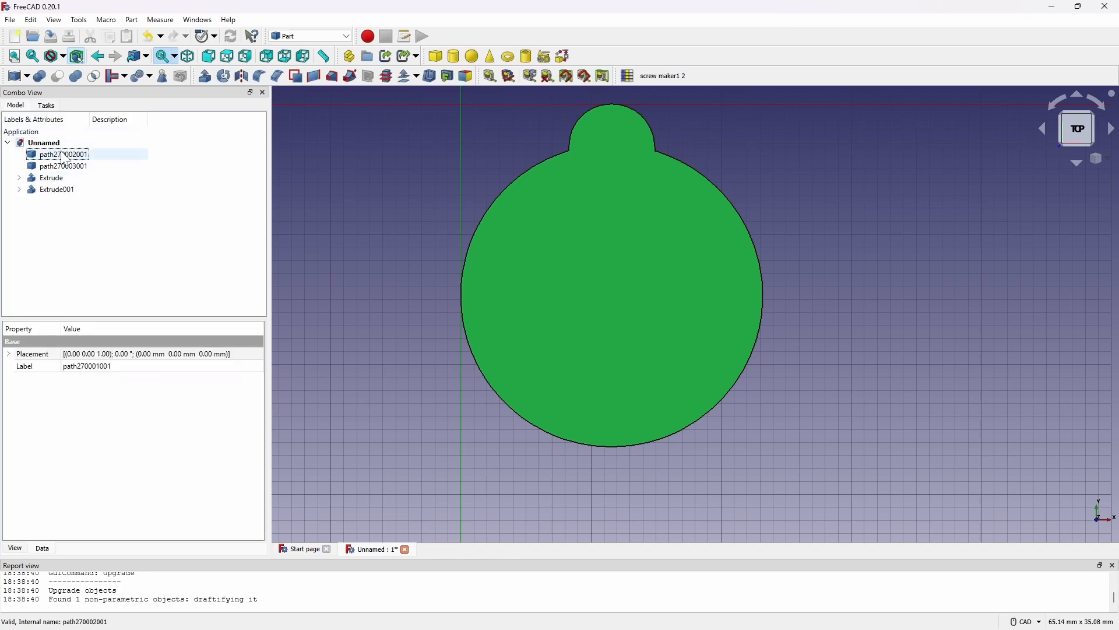
click(203, 79)
click(88, 130)
click(58, 155)
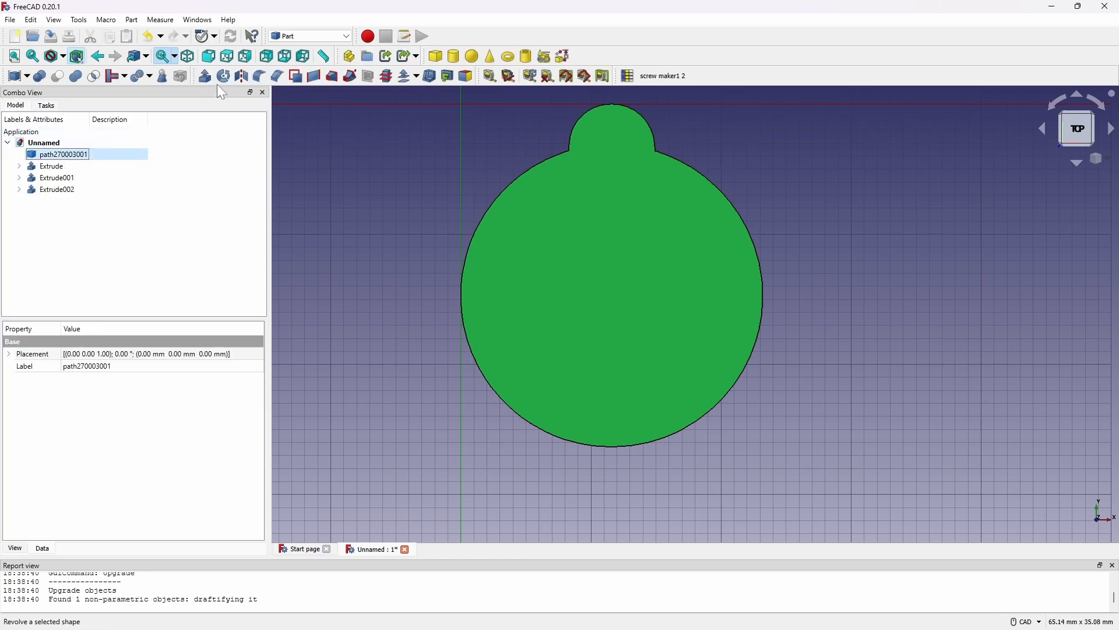
click(205, 76)
click(88, 130)
Assign random colors to Extrude001, Extrude002 and Extrude003
middle_drag(410, 257, 700, 190)
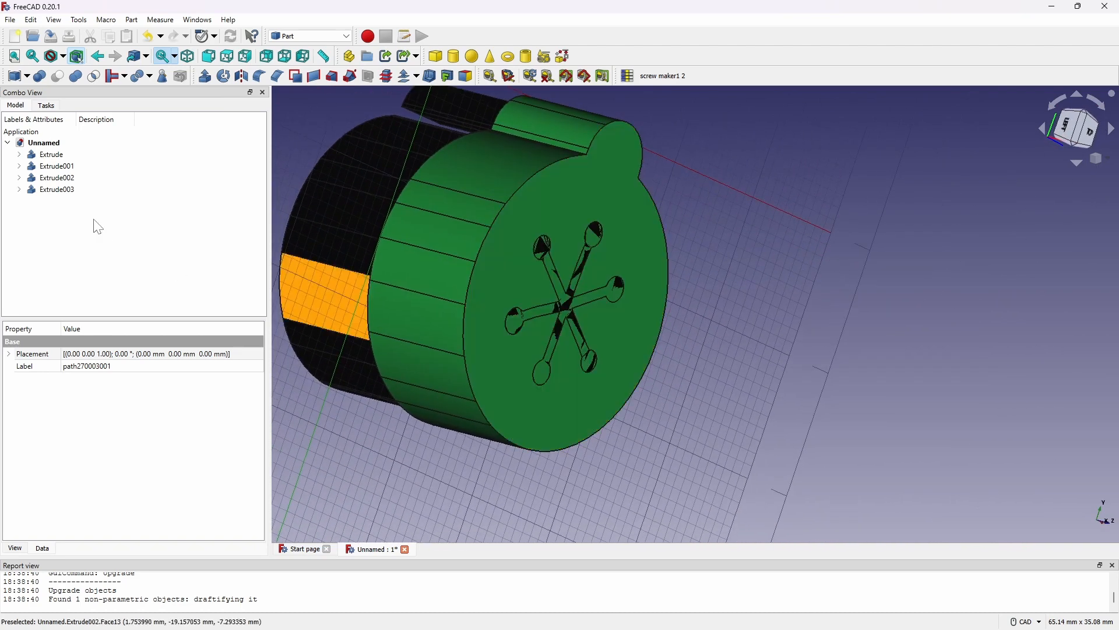
click(66, 167)
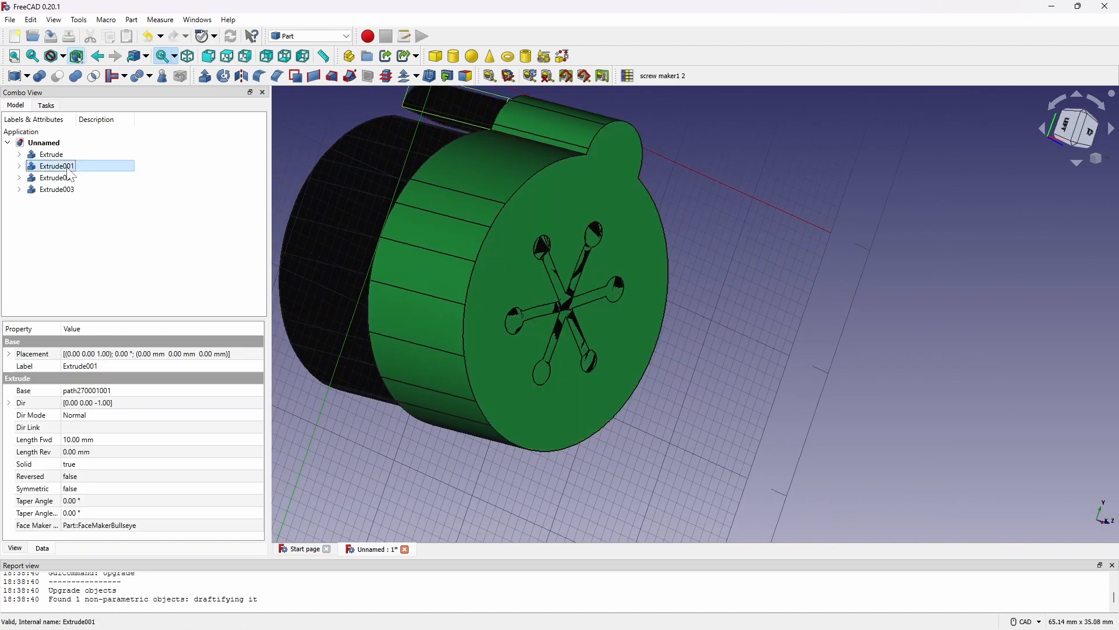
right_click(68, 169)
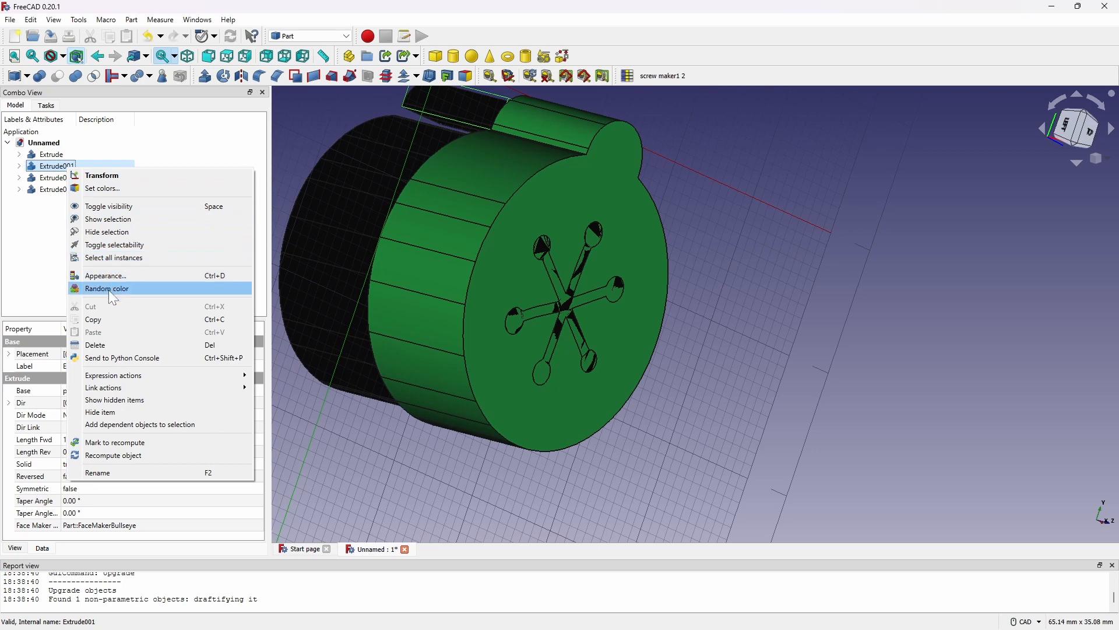
click(109, 290)
click(81, 179)
right_click(83, 181)
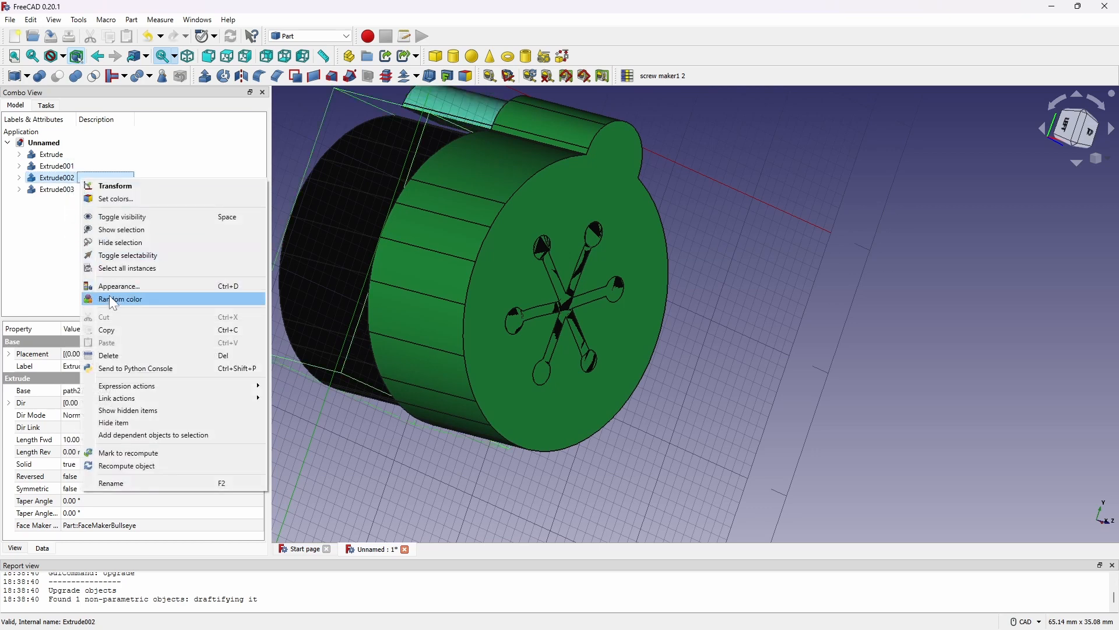
click(110, 297)
click(68, 191)
right_click(68, 191)
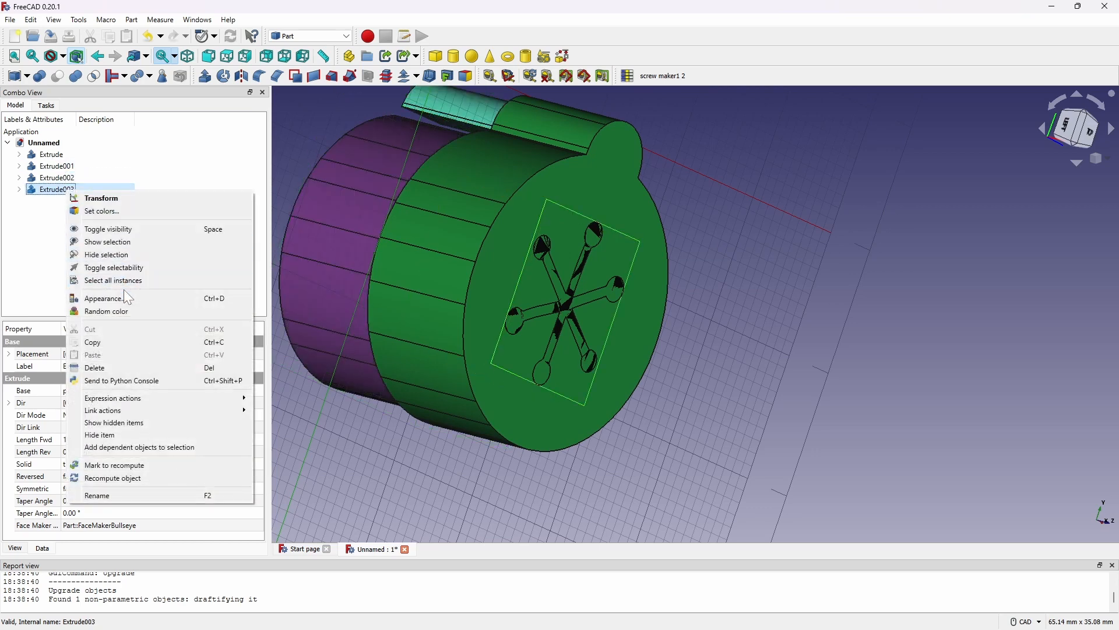
click(125, 311)
click(794, 277)
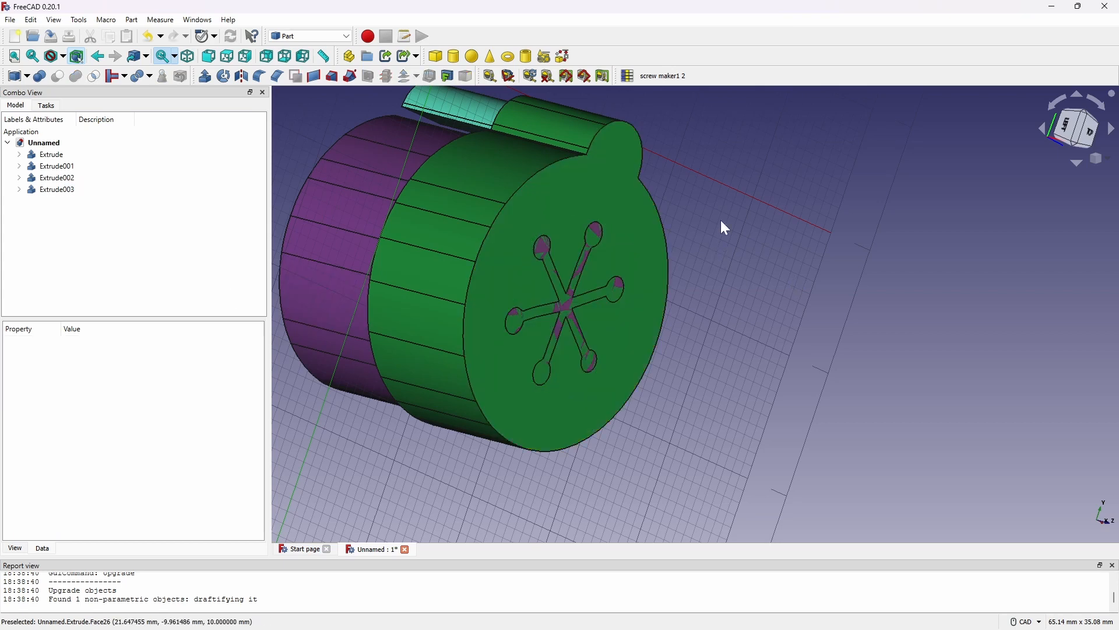
middle_drag(720, 219, 747, 266)
Compare the directions and lengths of the four extrusions, and set the outer body Extrude's forward length to 3 mm
click(98, 155)
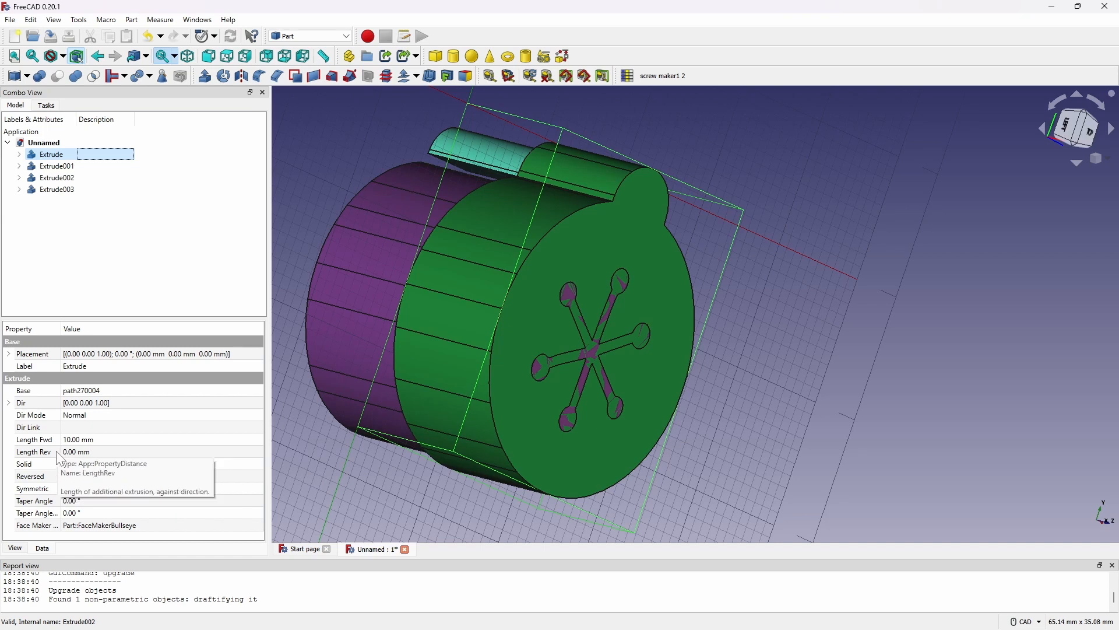
click(67, 166)
click(64, 178)
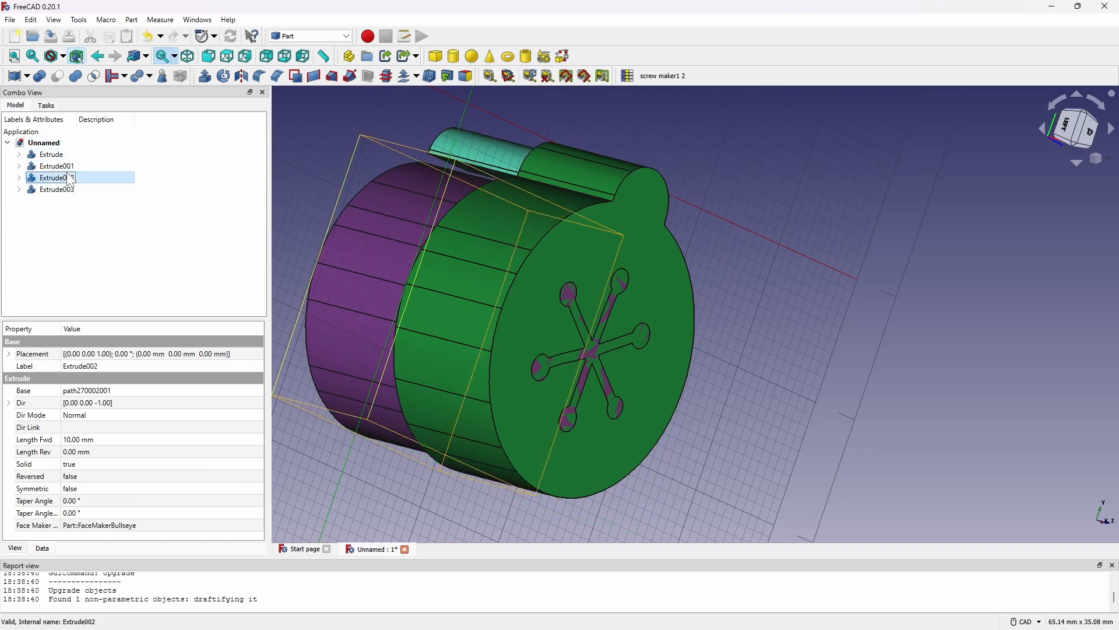
click(64, 189)
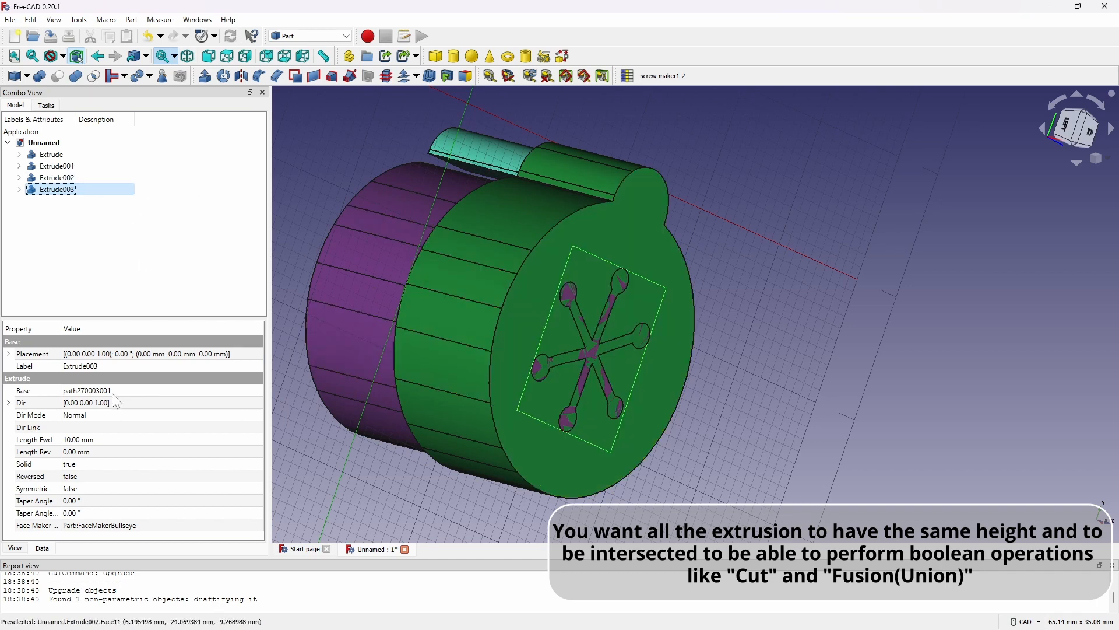
click(62, 157)
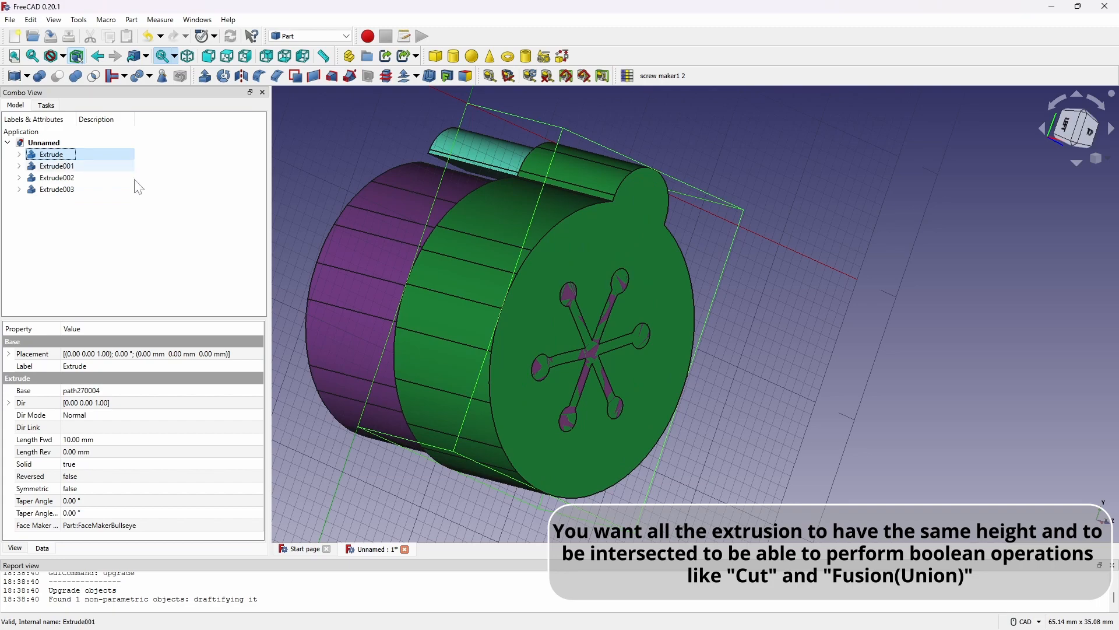
click(97, 190)
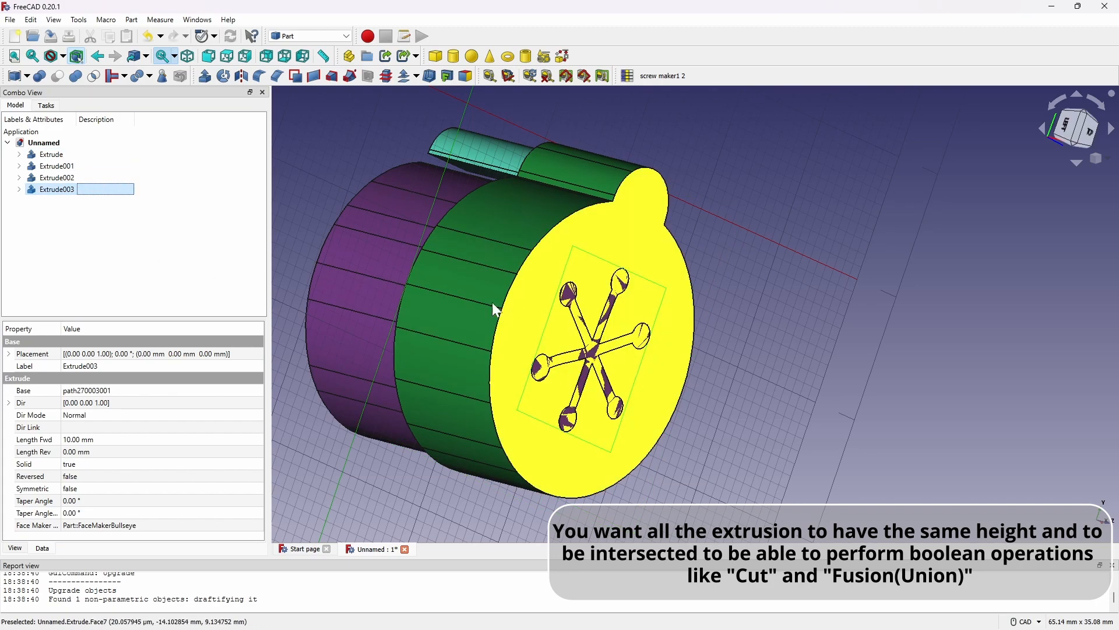
click(79, 155)
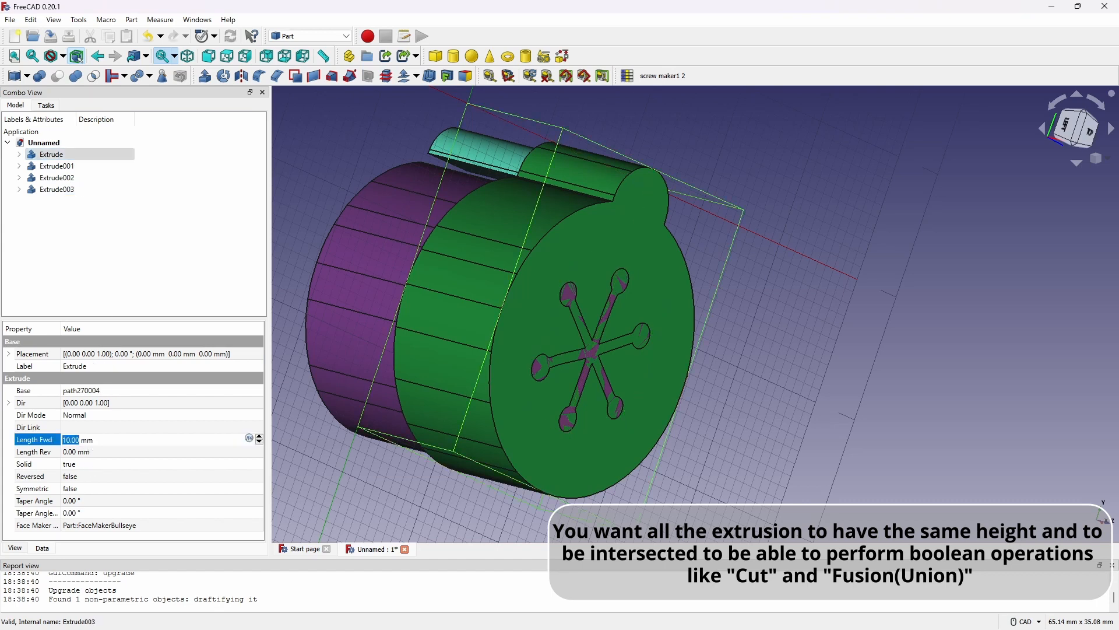
click(130, 260)
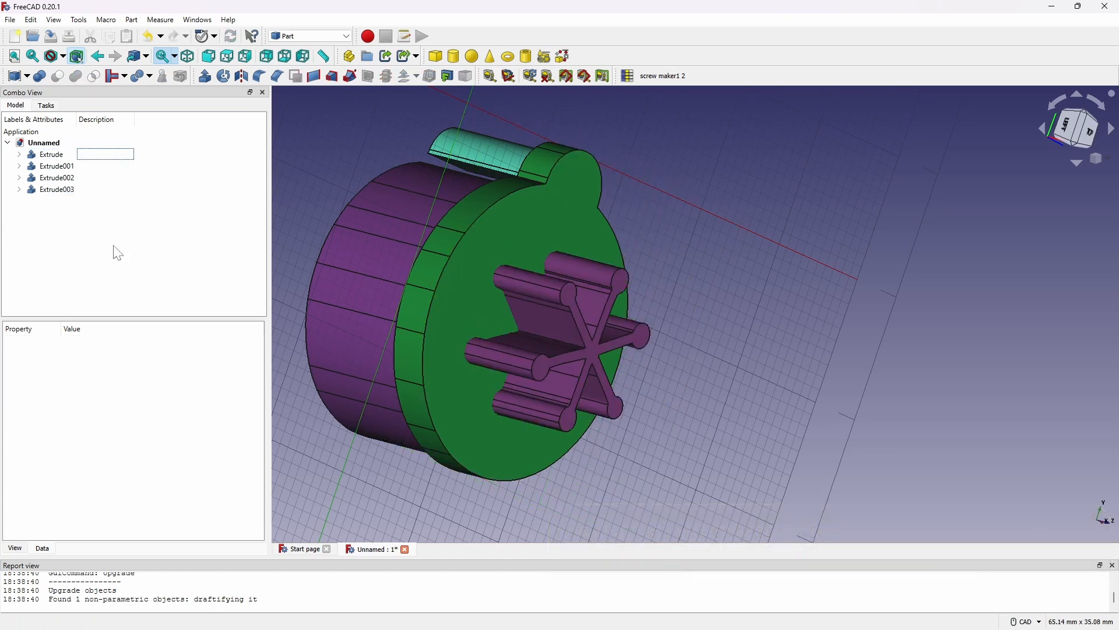
Set Extrude001's forward length to 0 mm and its reverse length to match the outer body's thickness
click(75, 167)
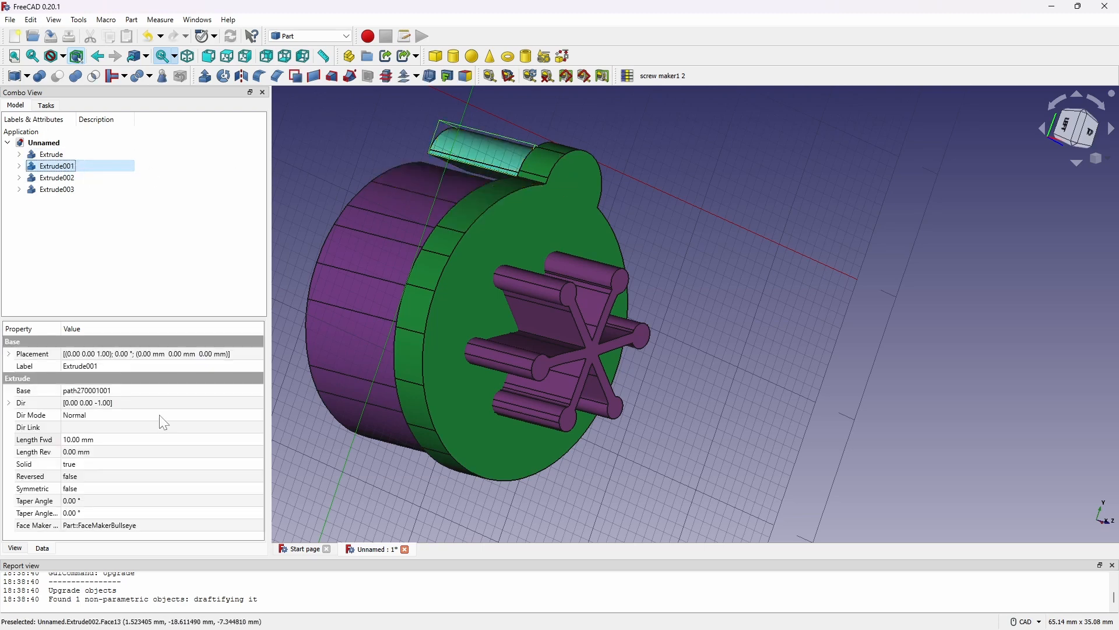
click(80, 441)
text(0)
click(110, 451)
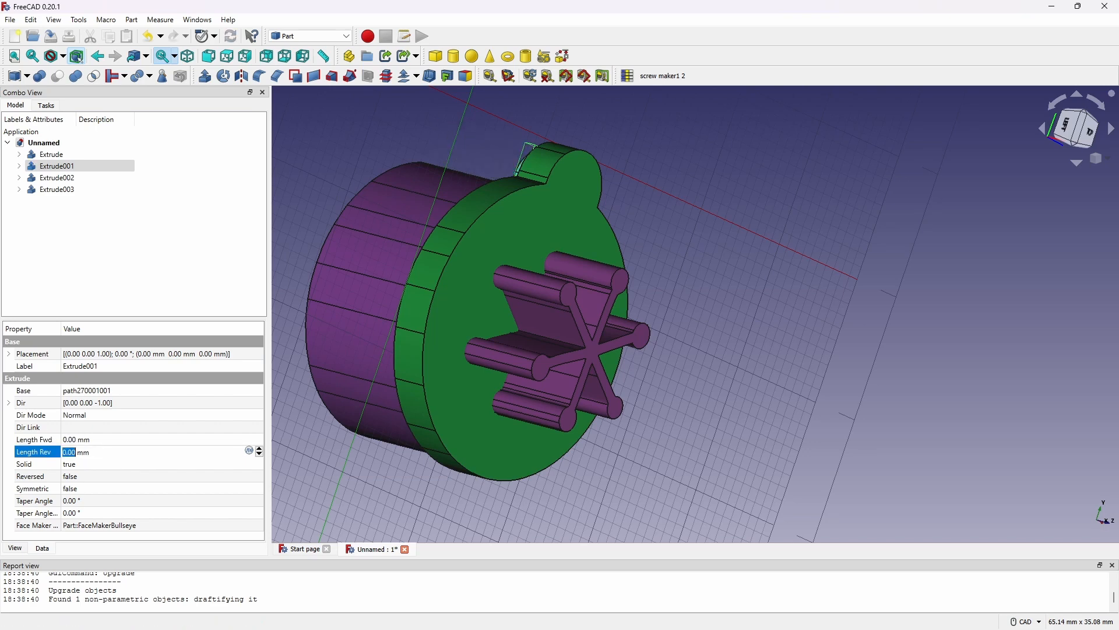
click(119, 276)
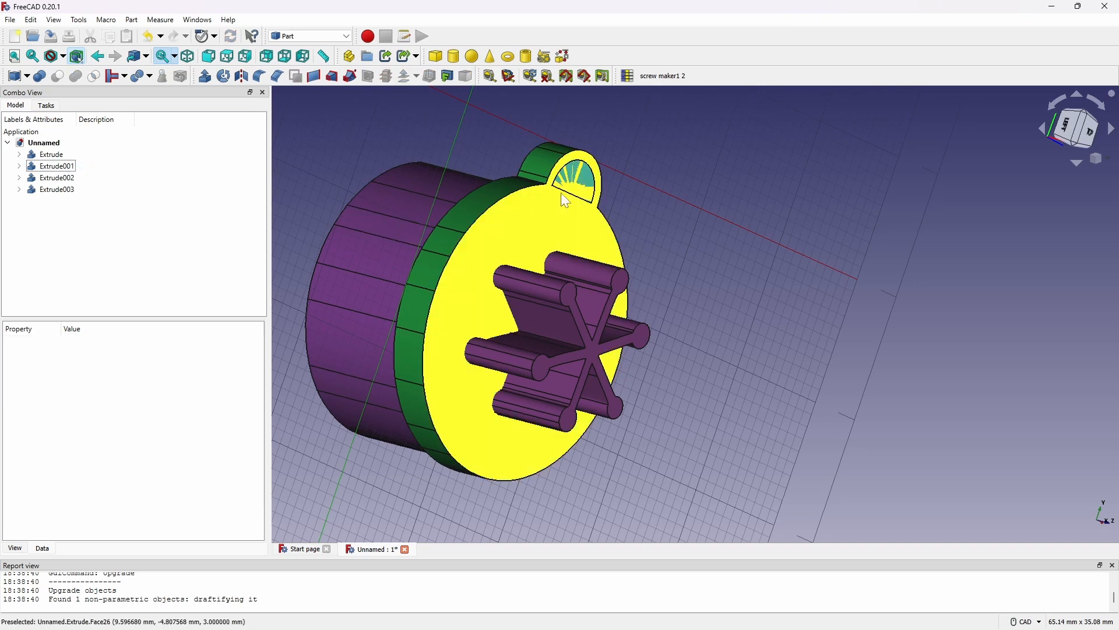
Set Extrude002's forward length to 0 mm and its reverse length to 3 mm
click(125, 182)
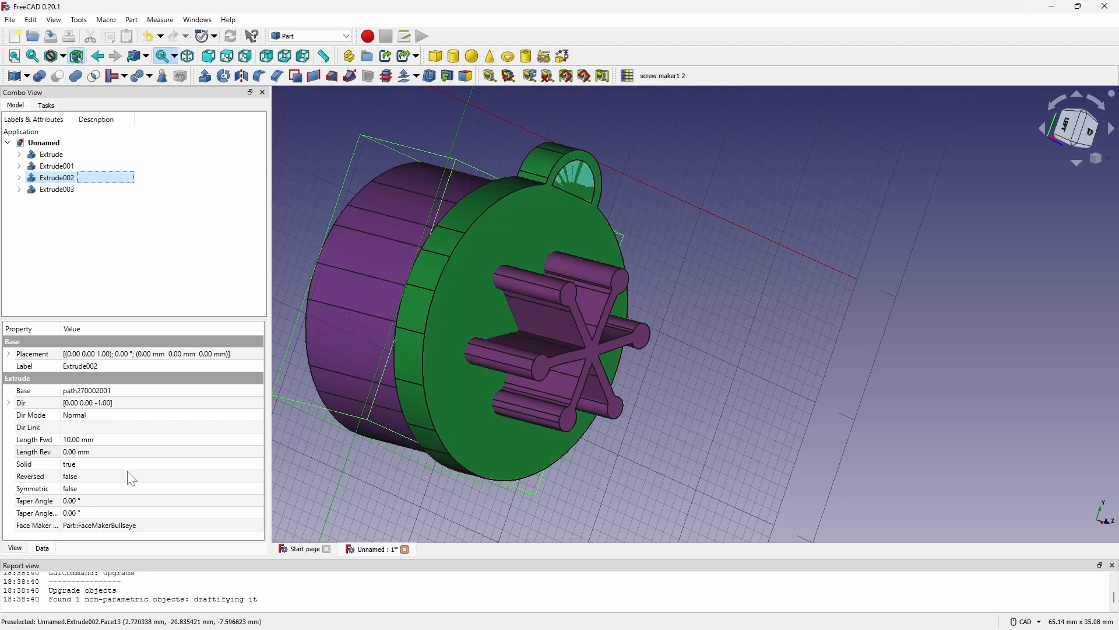
click(106, 441)
text(0)
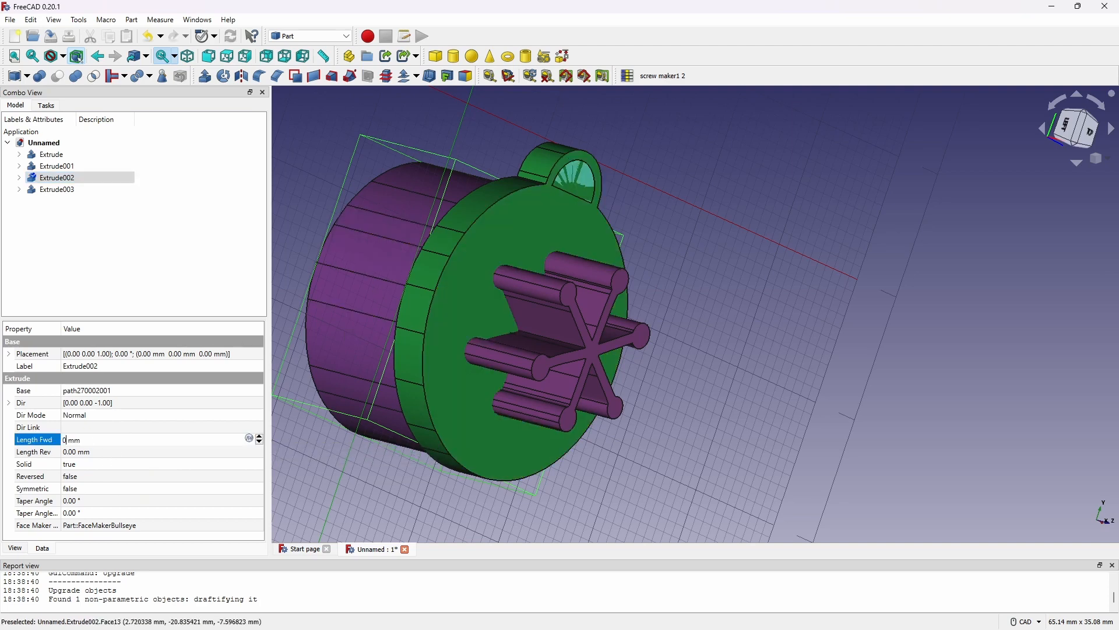
click(109, 452)
text(3)
key(Return)
Set Extrude003's forward length to 3 mm and look at the ornament from the top
click(89, 191)
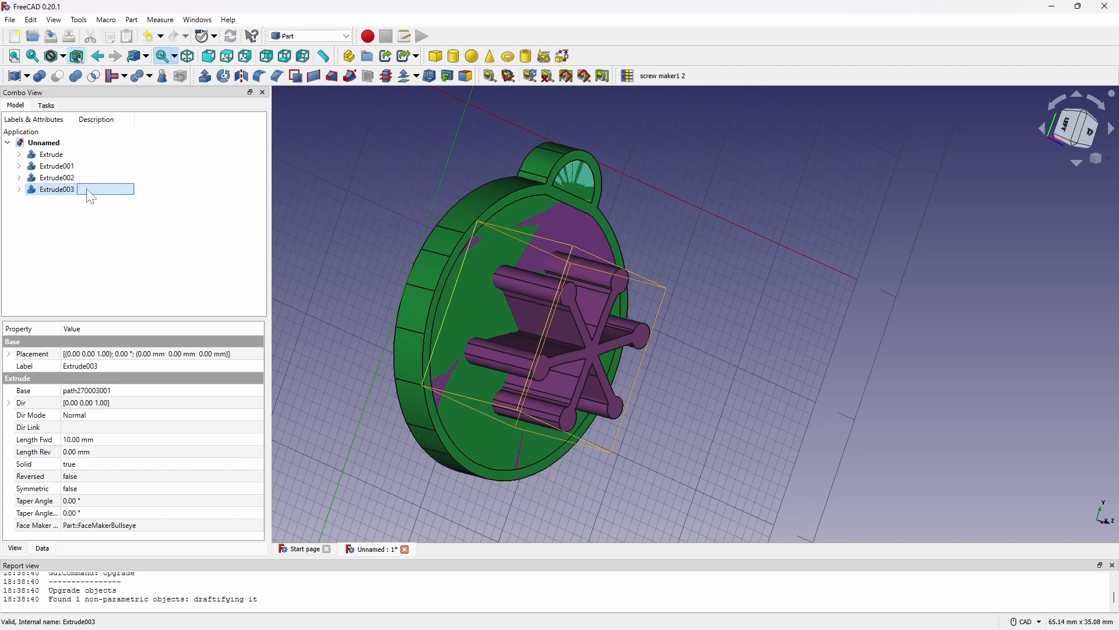
click(78, 441)
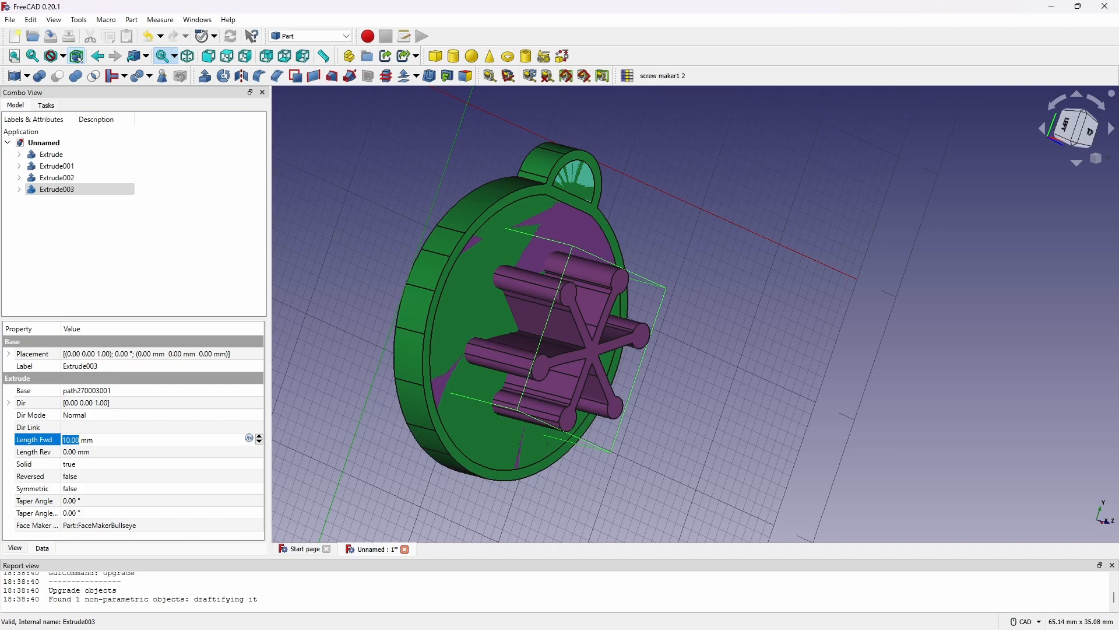
text(3)
key(Return)
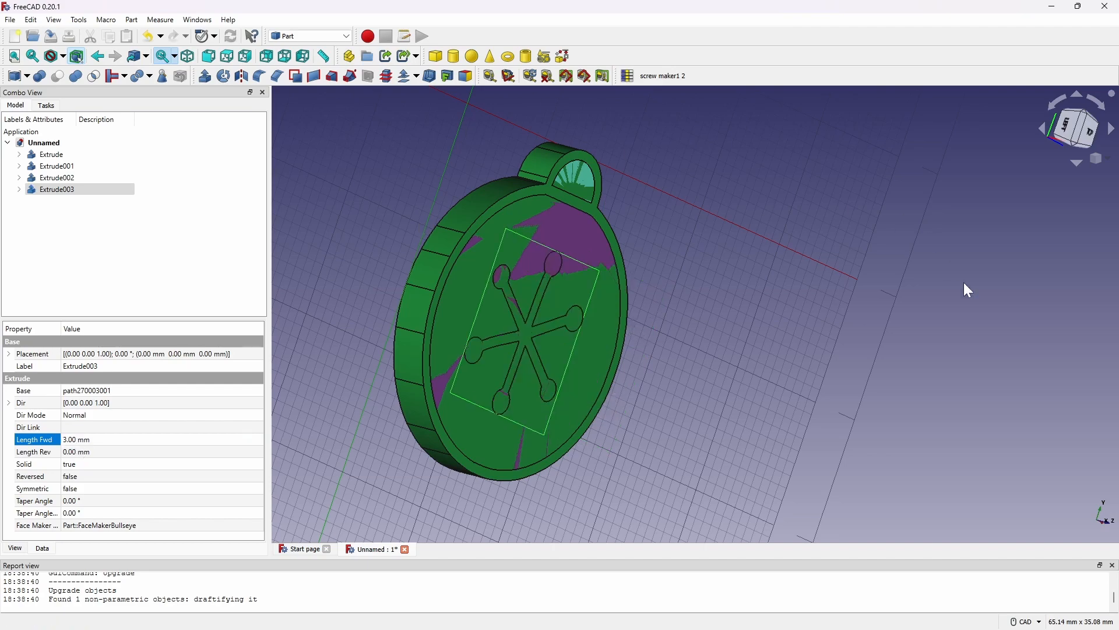
key(2)
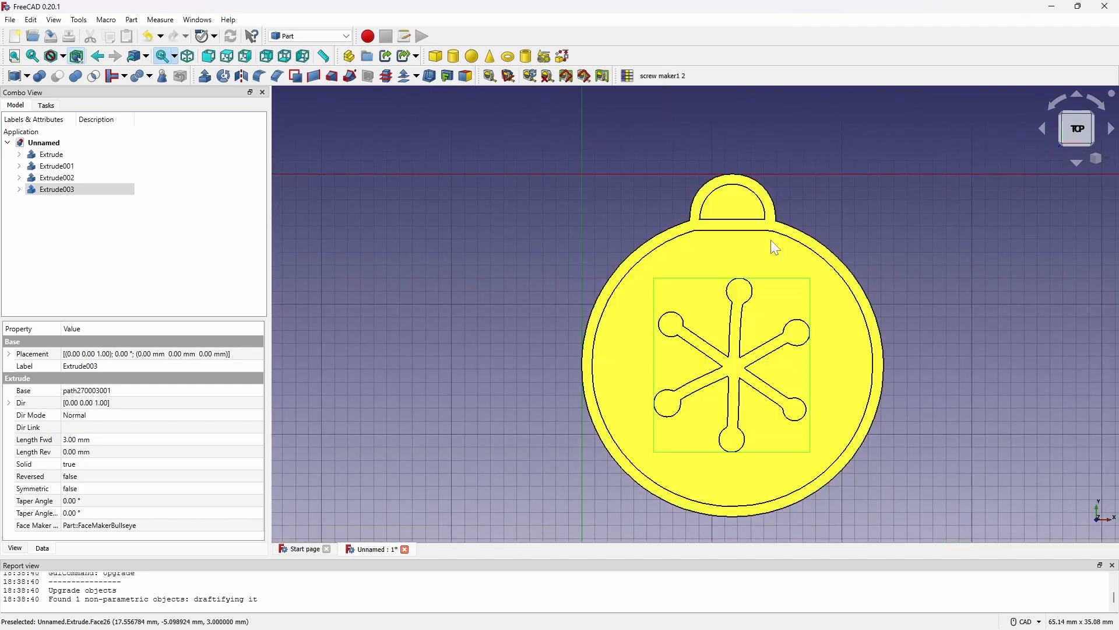
Hide Extrude001, Extrude002 and Extrude003 to examine the outer body Extrude on its own
click(92, 157)
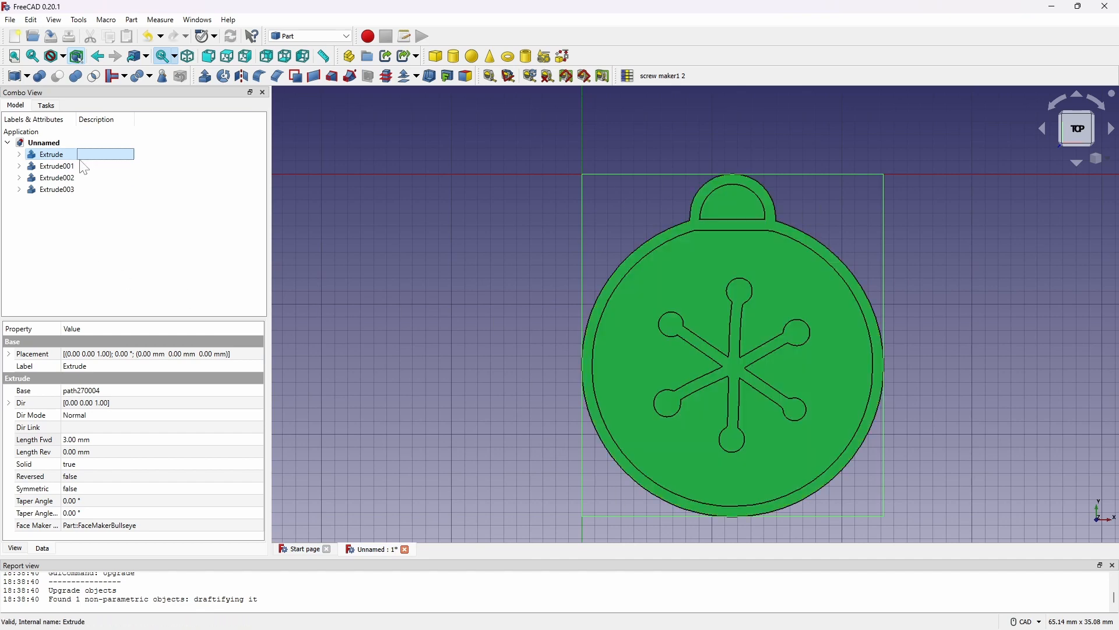
click(76, 168)
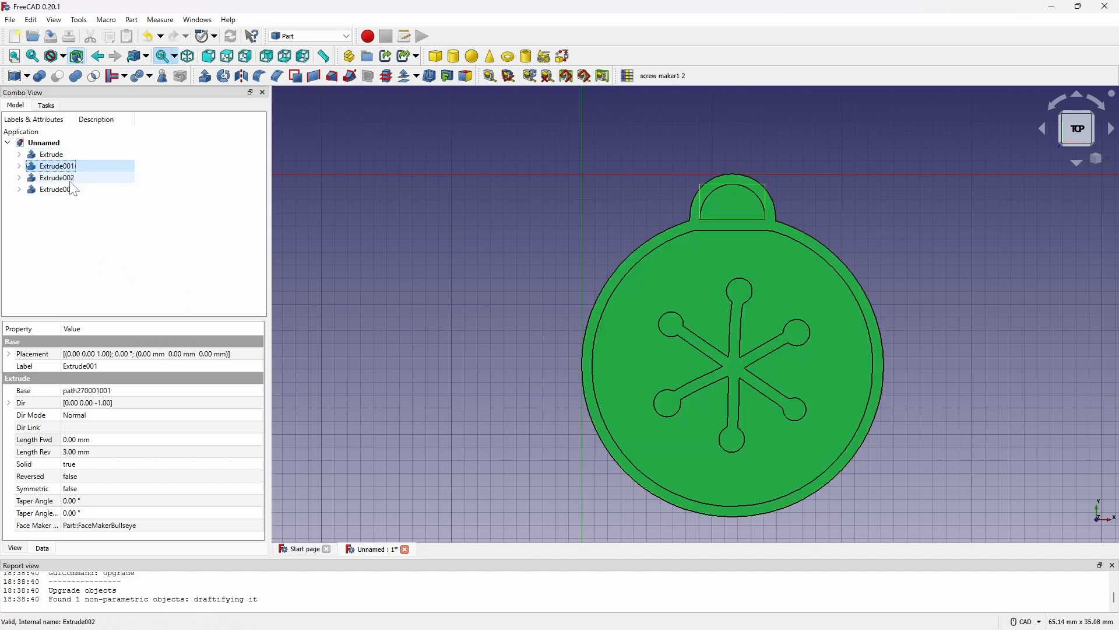
shift+click(58, 192)
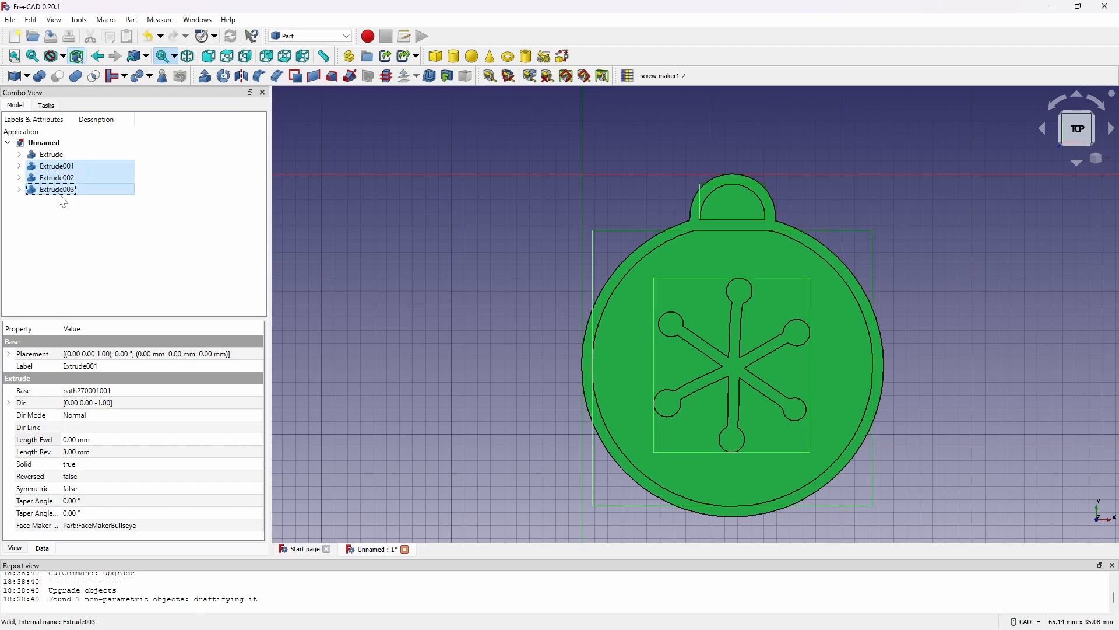
key(space)
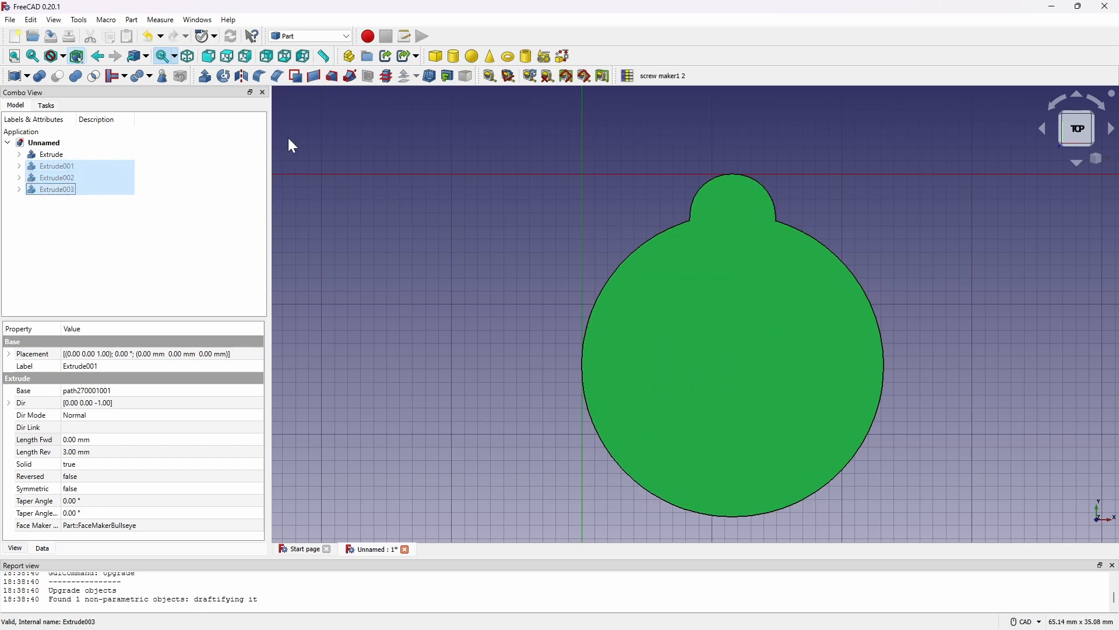
middle_drag(622, 219, 437, 173)
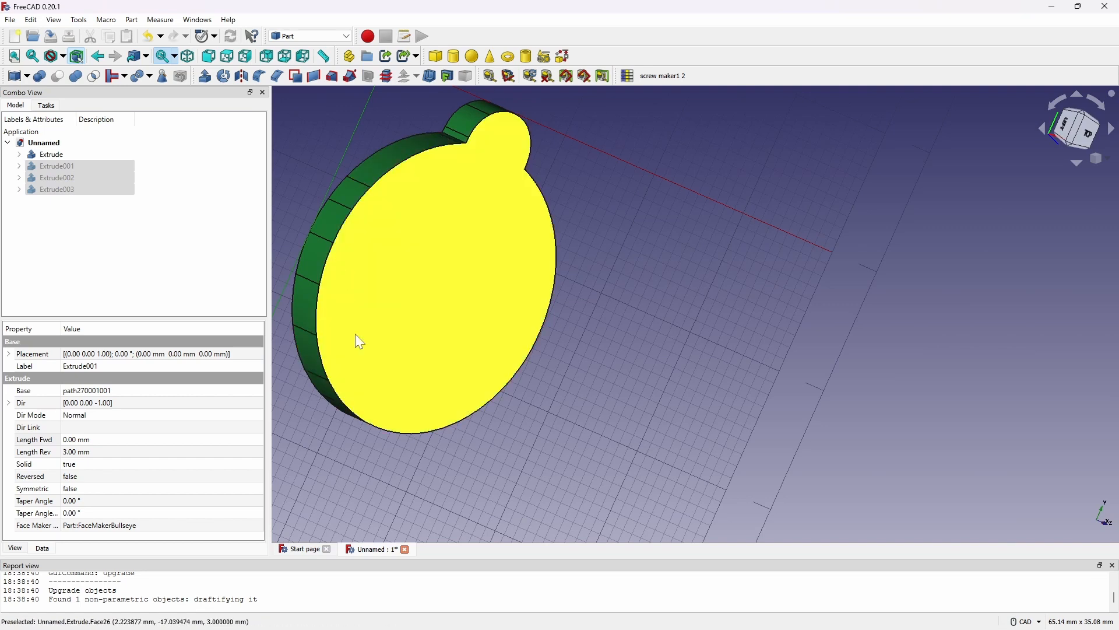
click(1087, 138)
middle_drag(850, 232, 804, 161)
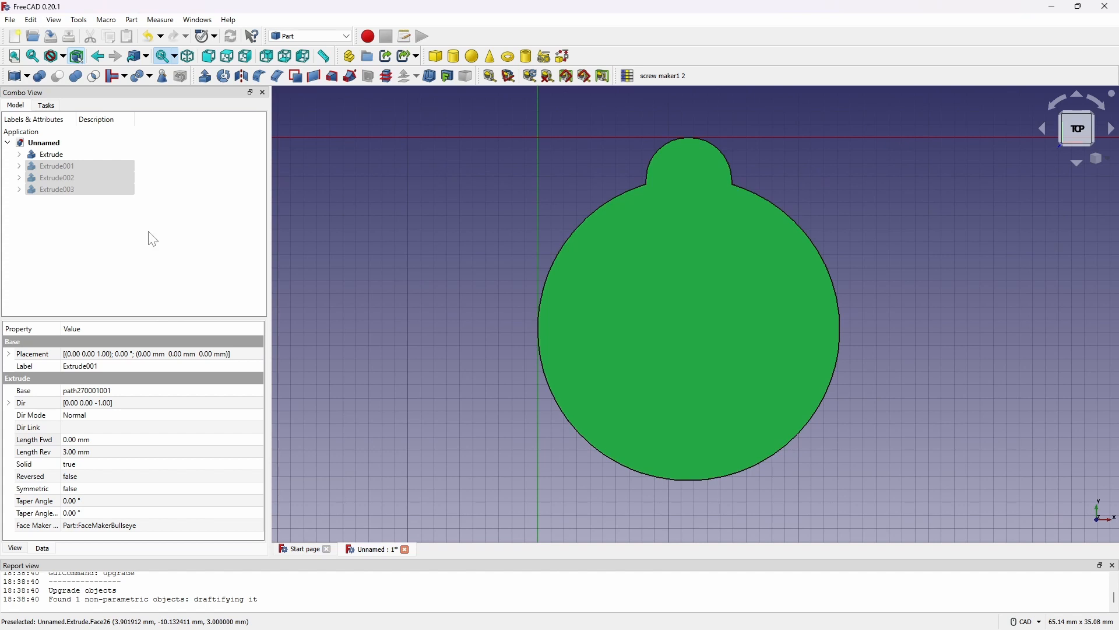
Show Extrude001, Extrude002 and Extrude003 again
click(149, 233)
click(42, 165)
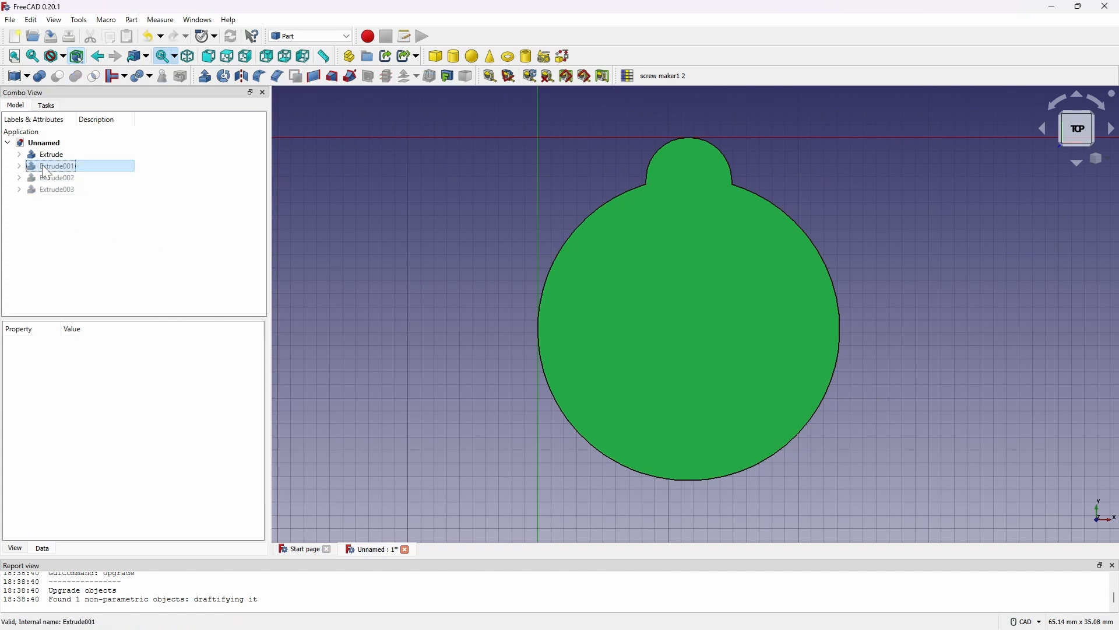
click(79, 177)
click(84, 189)
key(space)
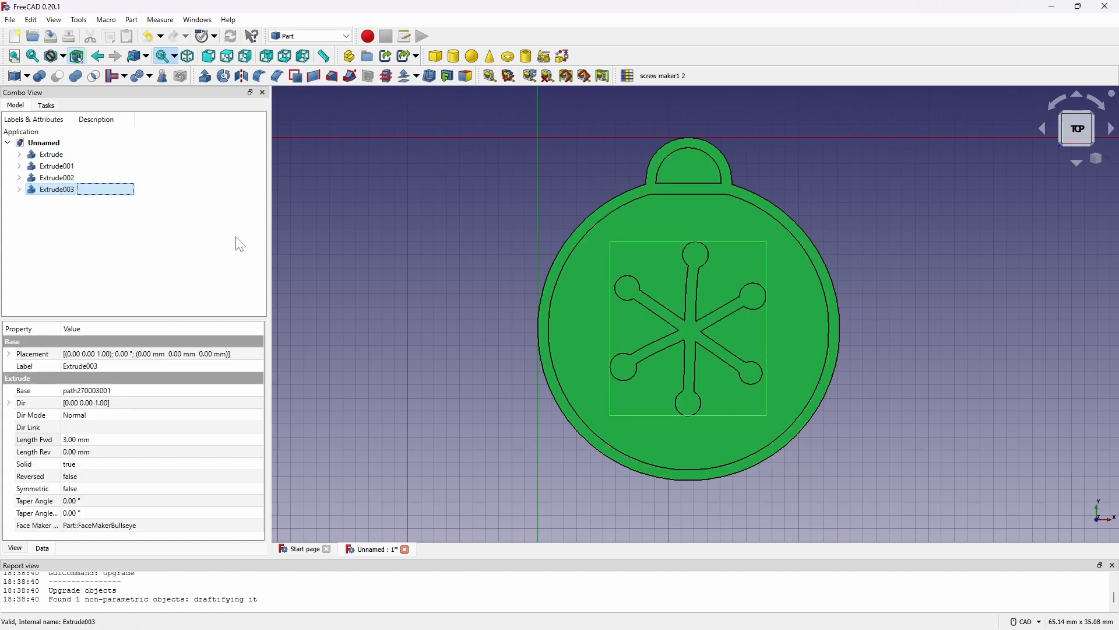
Hide the outer body Extrude and toggle the visibility of Extrude002 and Extrude003 to compare the inner disc with the snowflake
click(50, 155)
key(space)
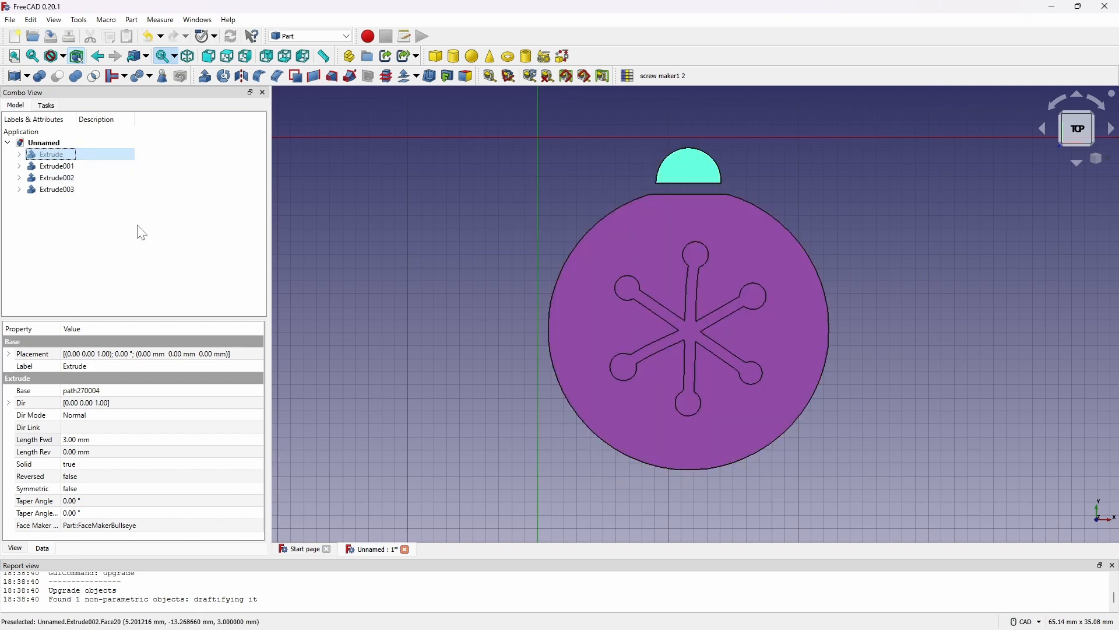
click(76, 193)
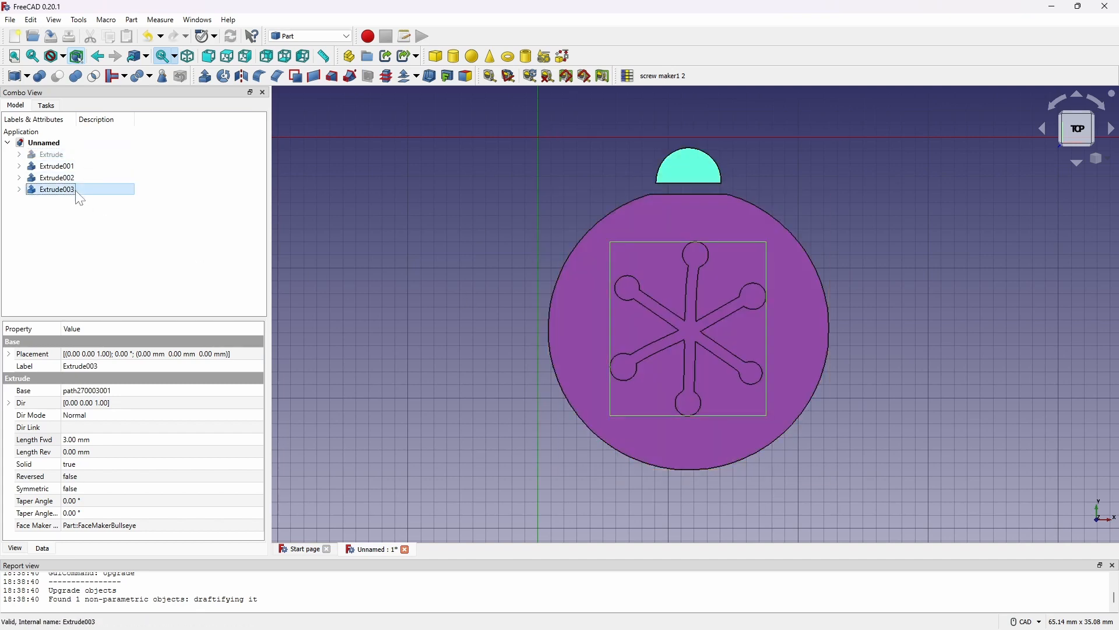
key(space)
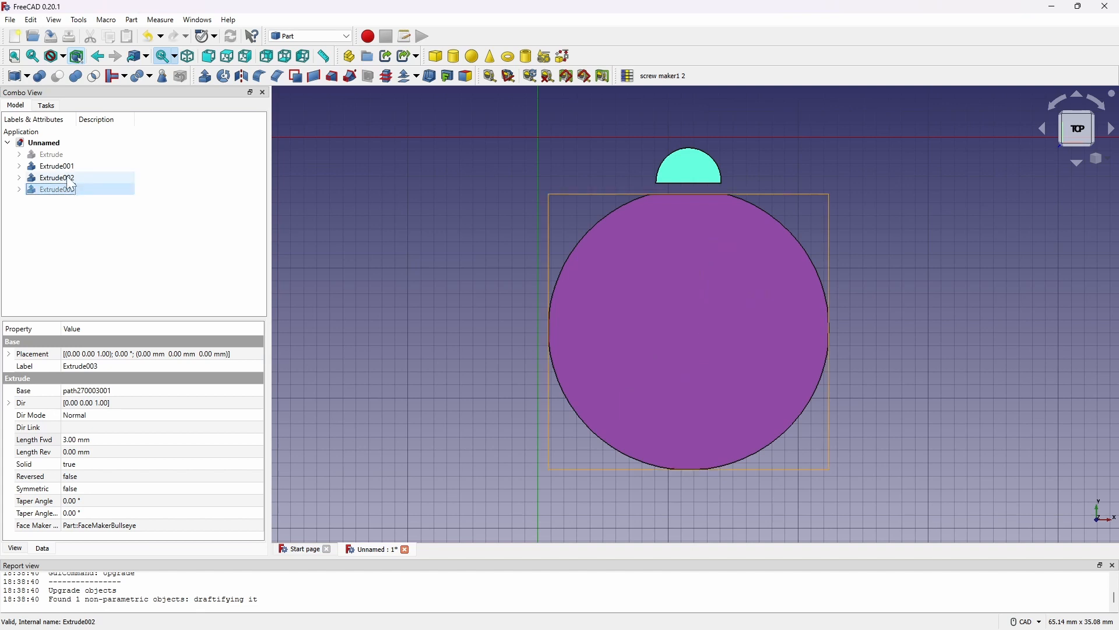
click(68, 178)
key(space)
key(space)
key(space)
click(69, 191)
key(space)
key(space)
key(space)
click(69, 178)
key(space)
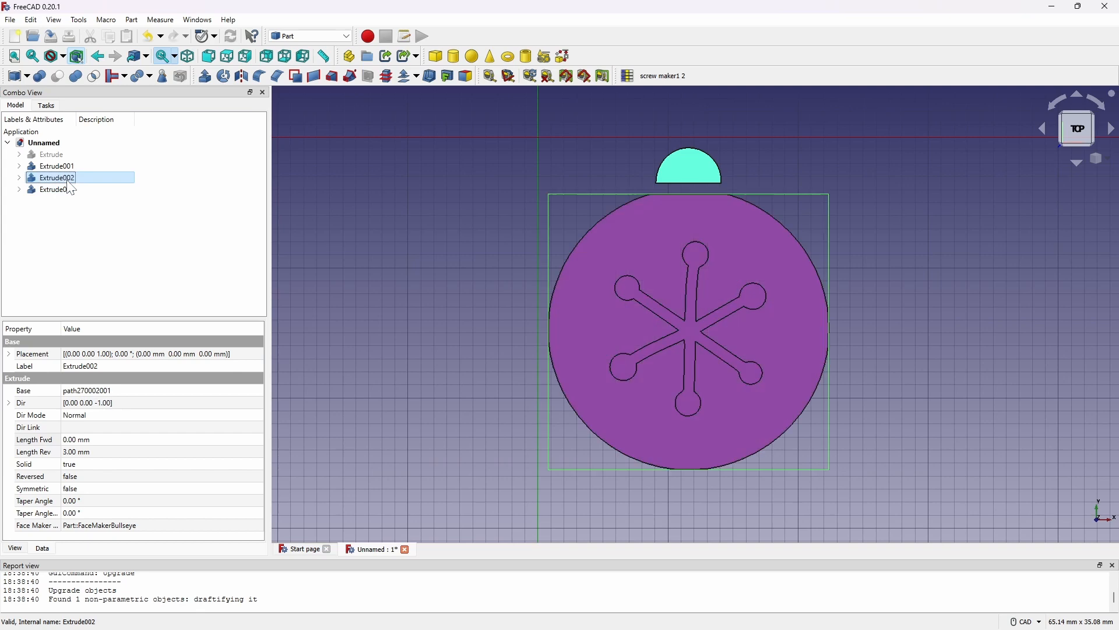
Make the outer body Extrude visible again and clear the selection
click(72, 156)
key(space)
click(95, 218)
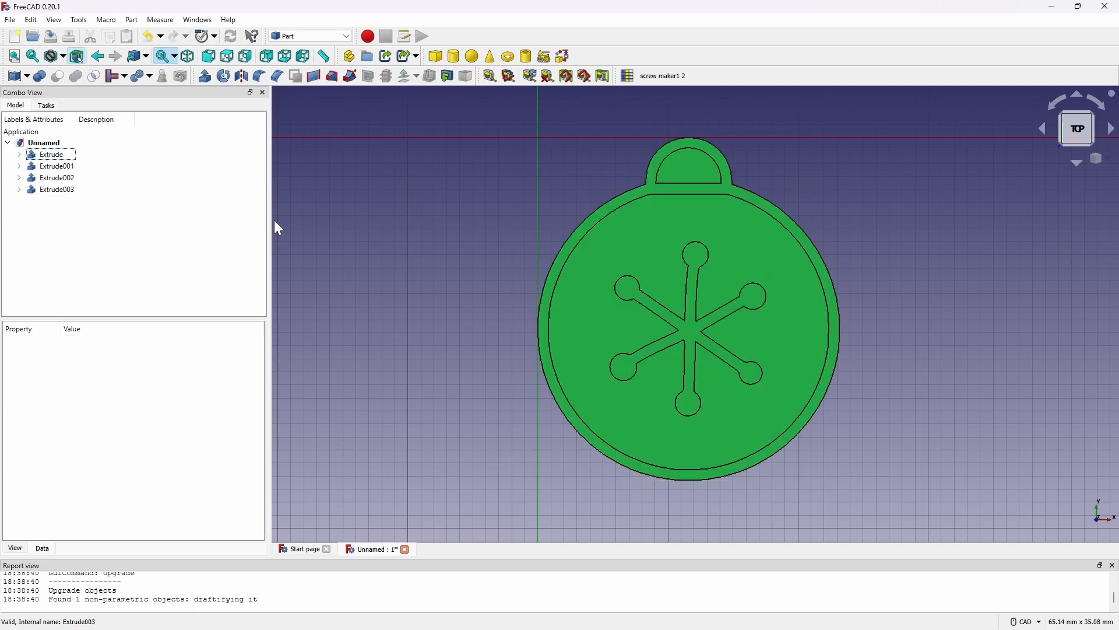
Cut Extrude001 out of the outer body Extrude, and cut Extrude002 out of the resulting shape
click(80, 156)
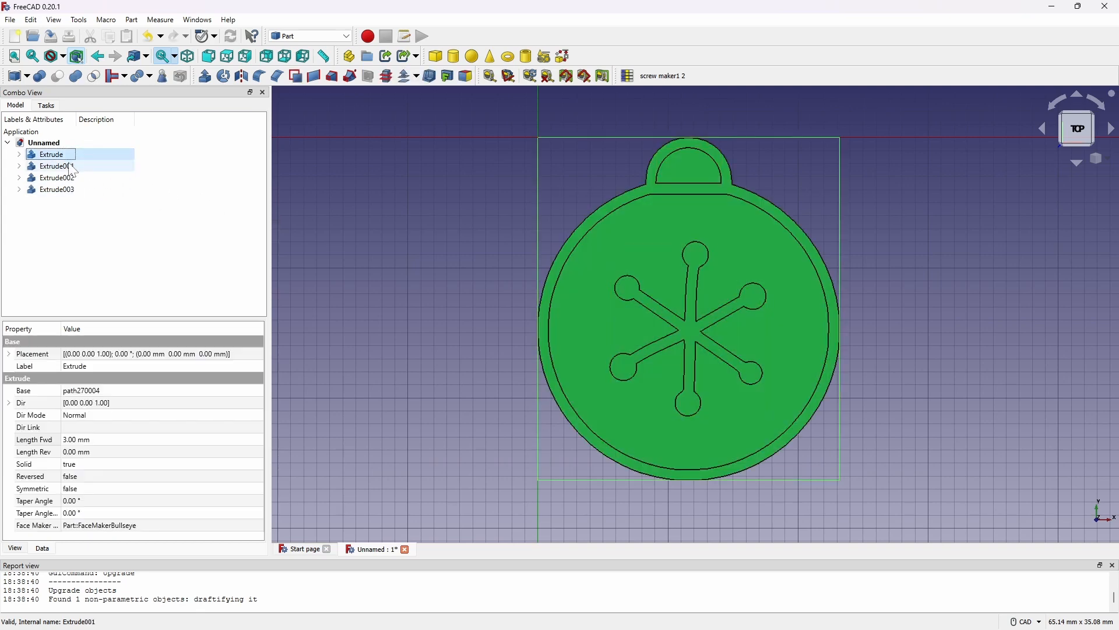
ctrl+click(72, 170)
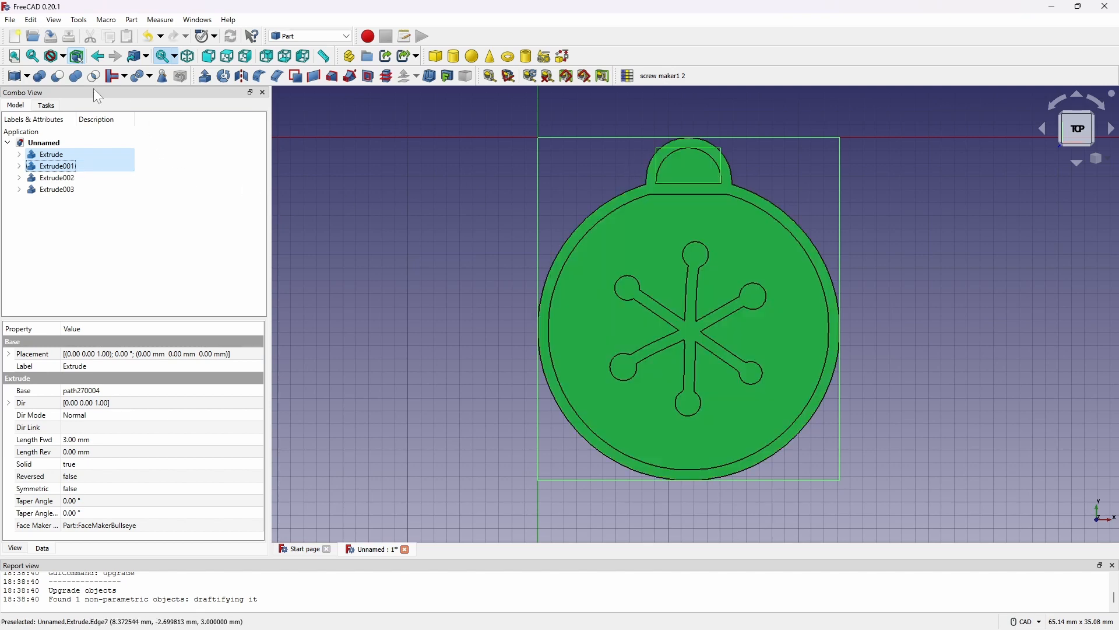
click(57, 76)
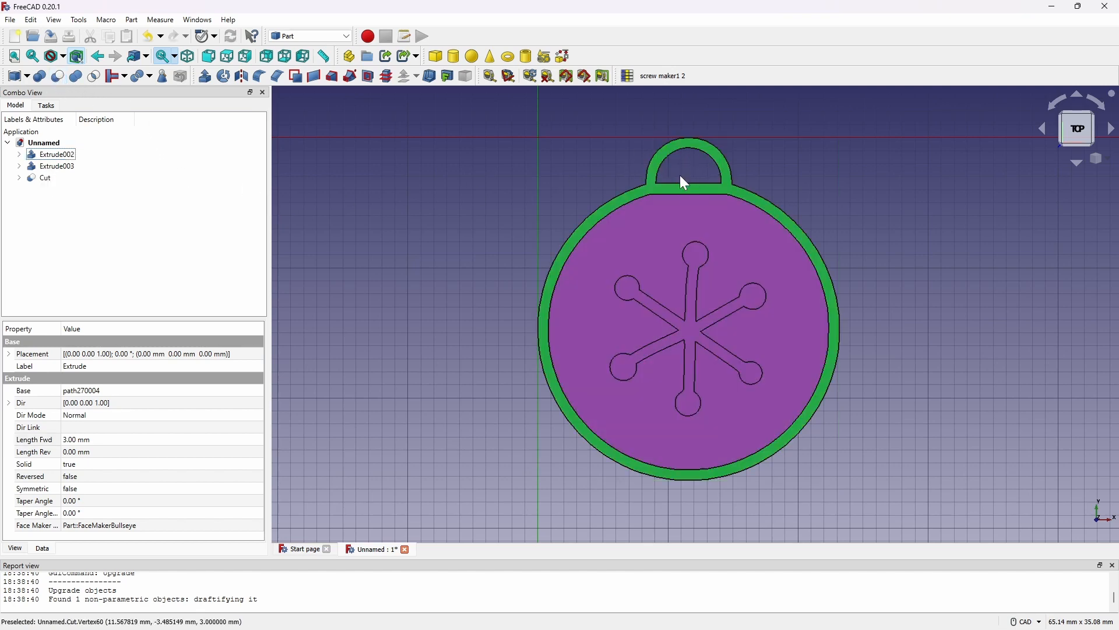
click(75, 180)
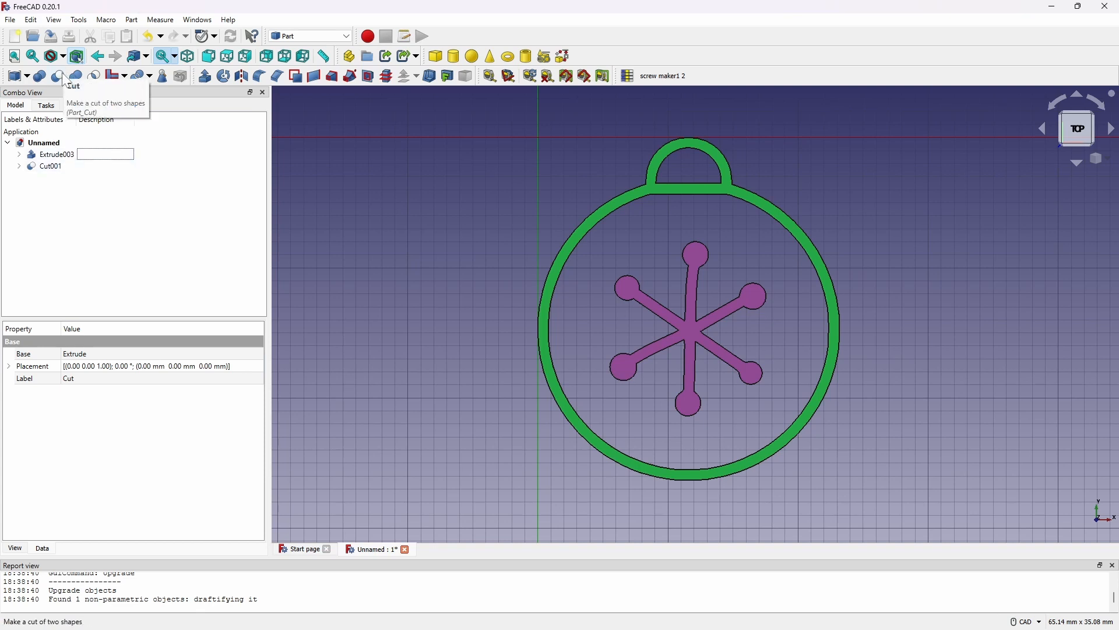
Fuse Cut001 and Extrude003 into a single shape with a boolean union
click(79, 169)
ctrl+click(75, 156)
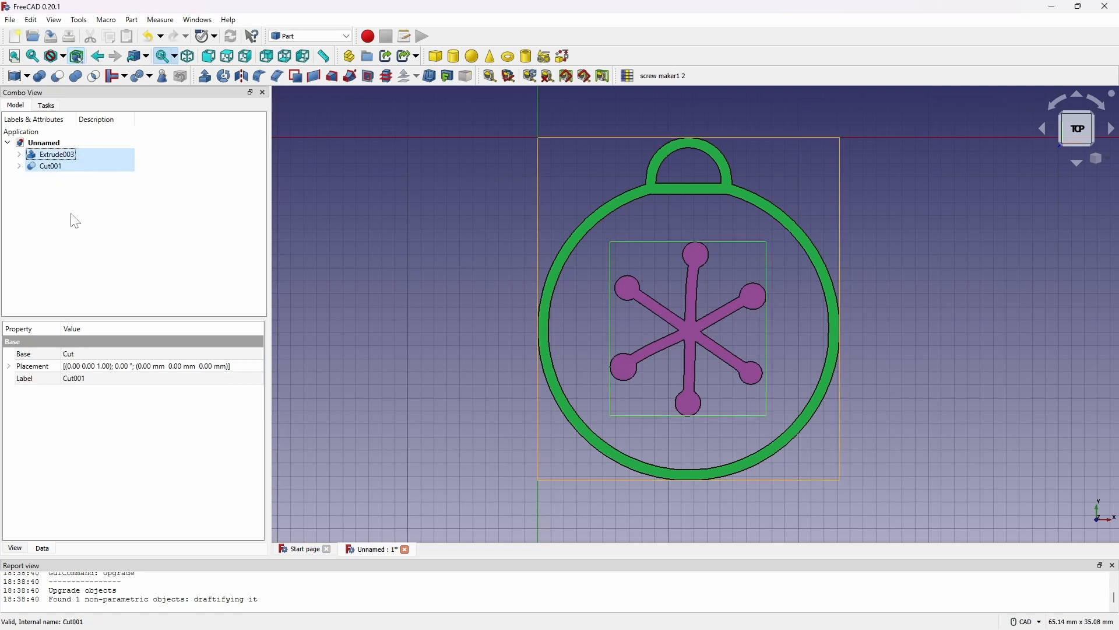
click(76, 79)
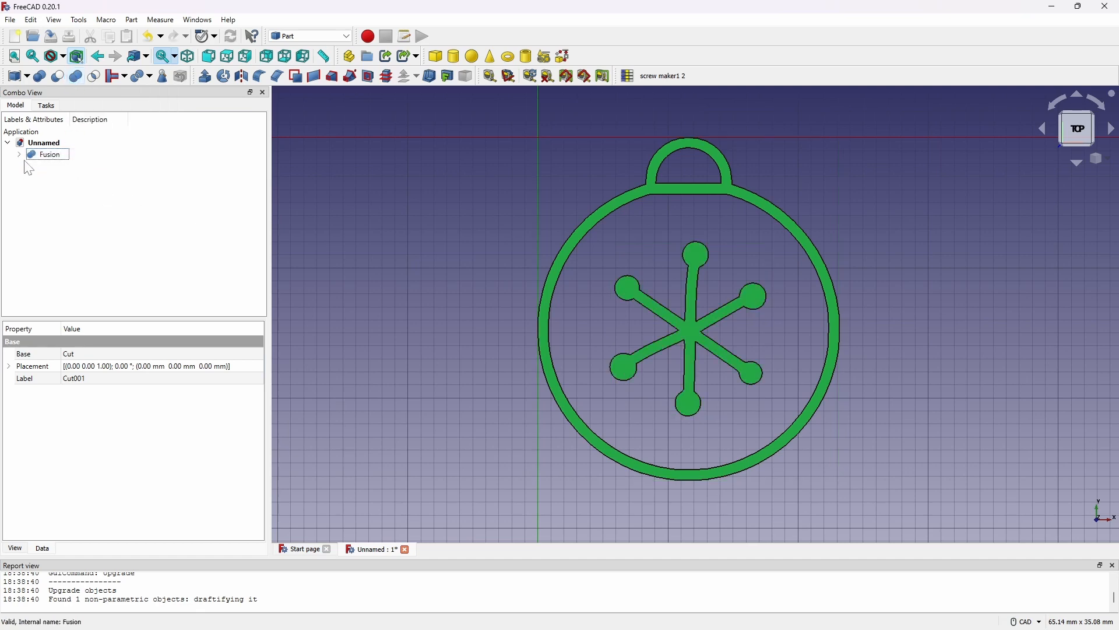
Export the Fusion object as an STL mesh named ChristmasGlobe in the New folder directory on the desktop
click(70, 156)
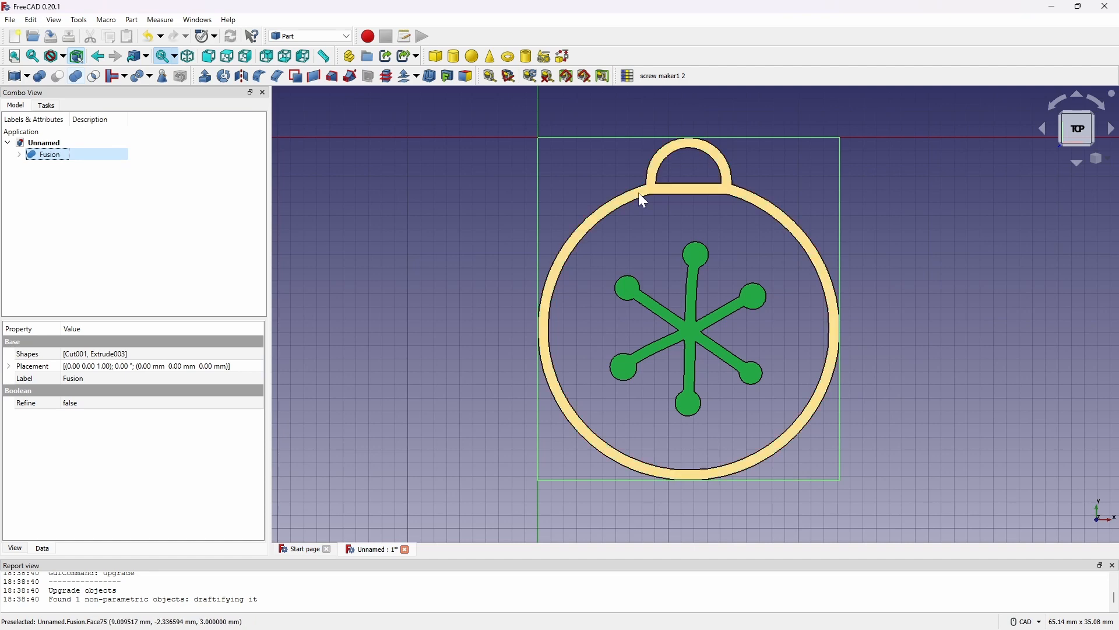
middle_drag(509, 253, 445, 155)
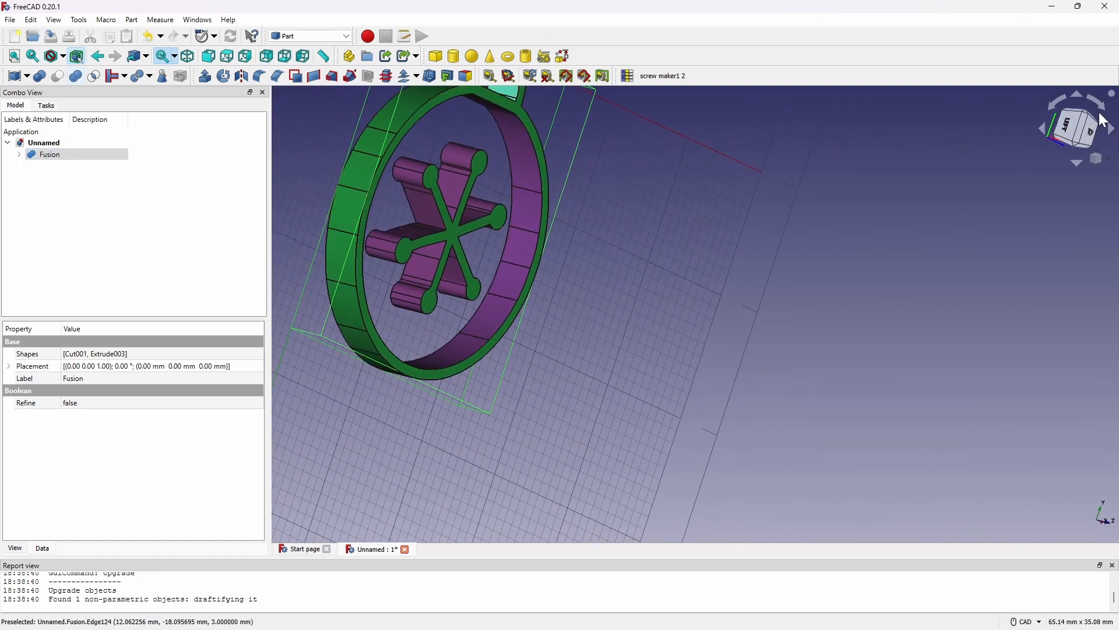
click(1077, 127)
click(11, 20)
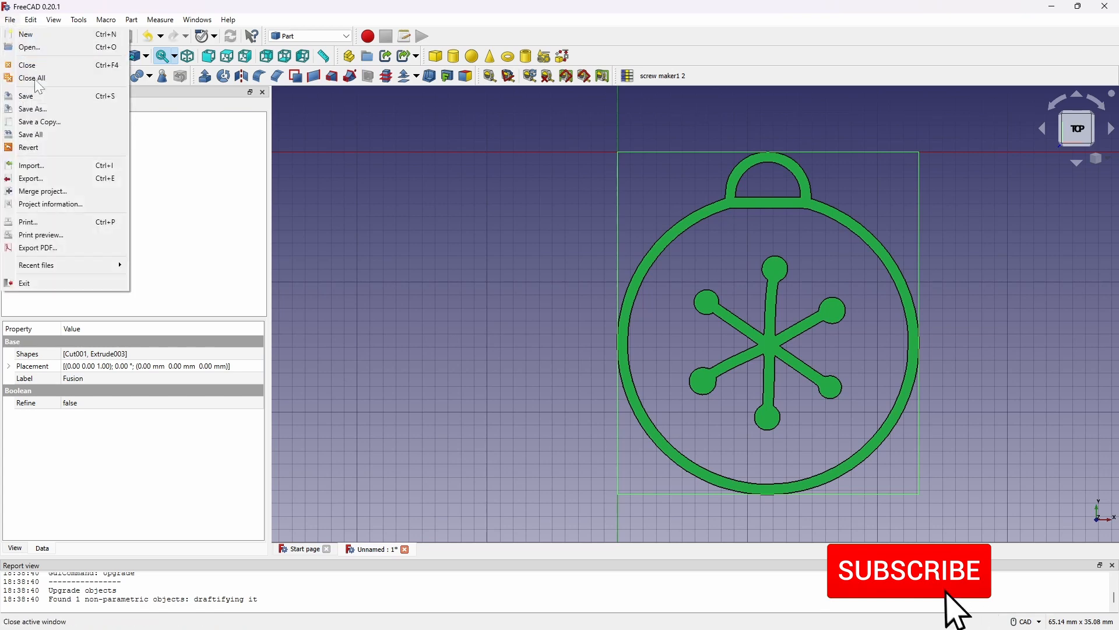
click(43, 182)
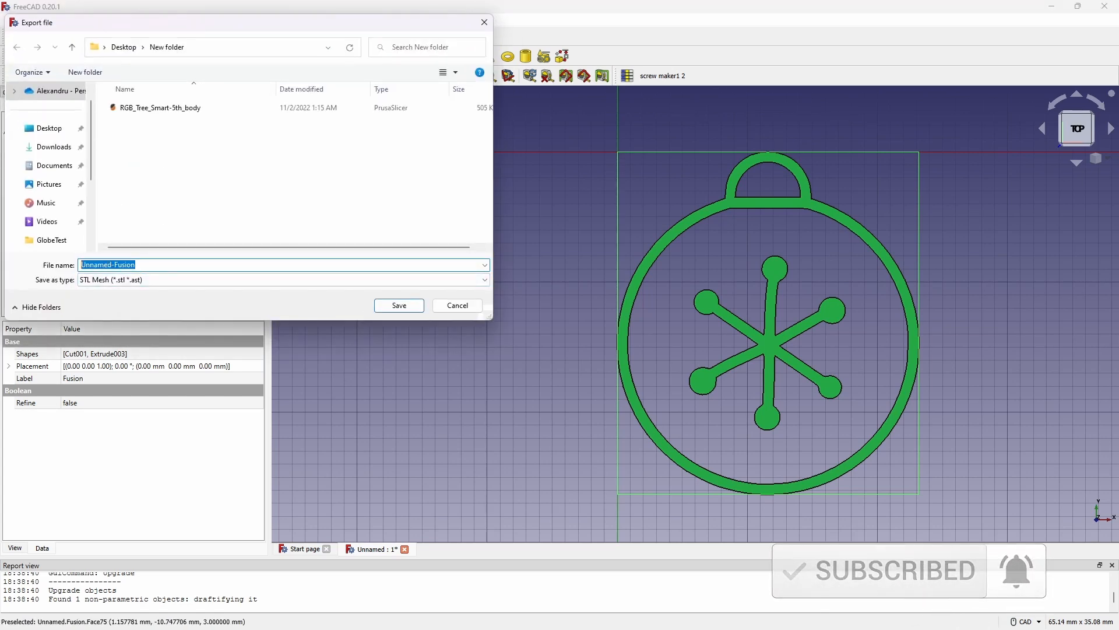
text(Christma)
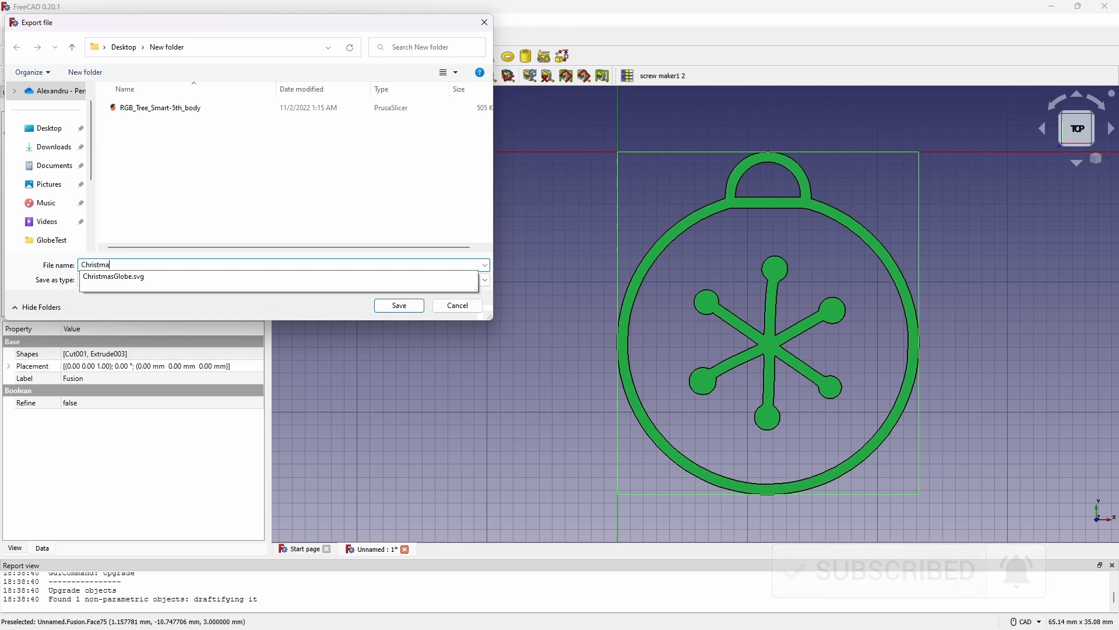
key(Down)
key(BackSpace)
key(BackSpace)
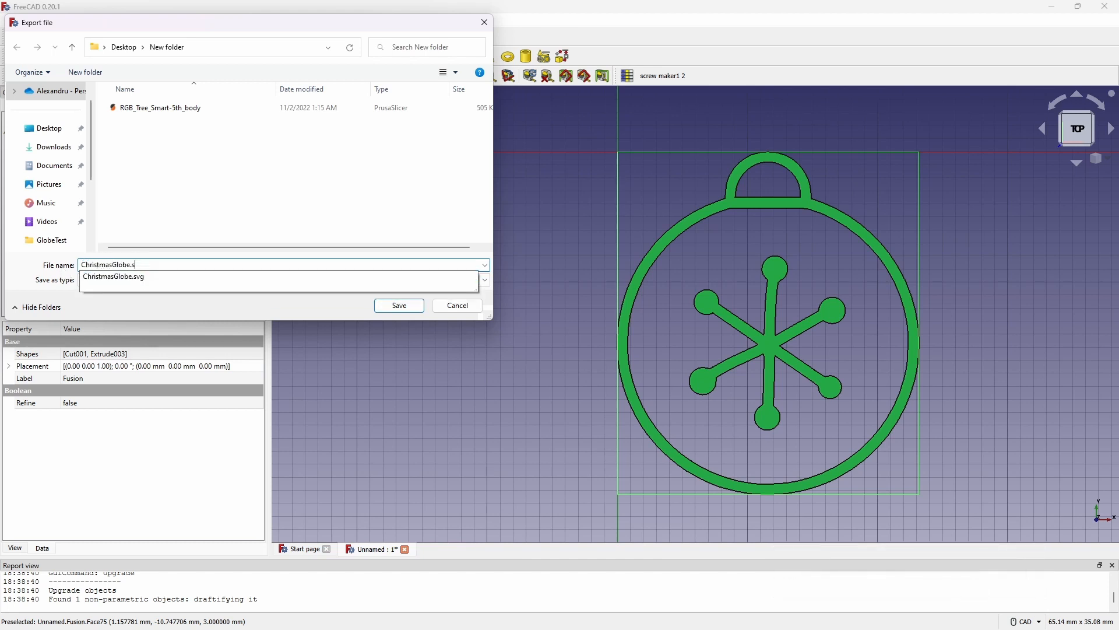
click(227, 213)
click(399, 306)
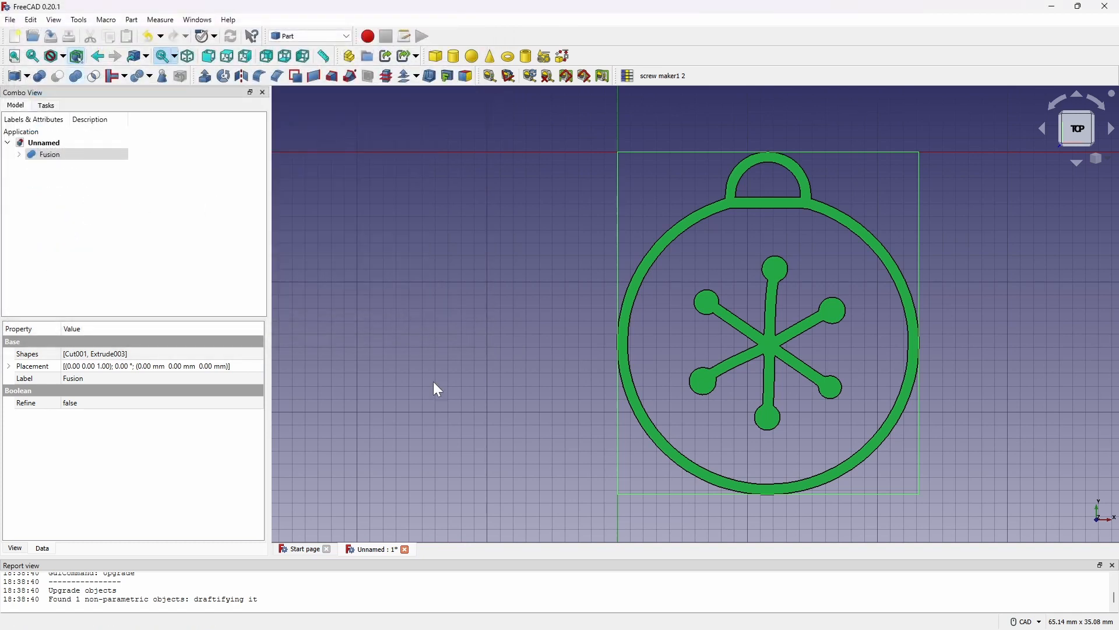
Close FreeCAD, discarding the unsaved document, and check the exported ChristmasGlobe STL in PrusaSlicer
click(1105, 7)
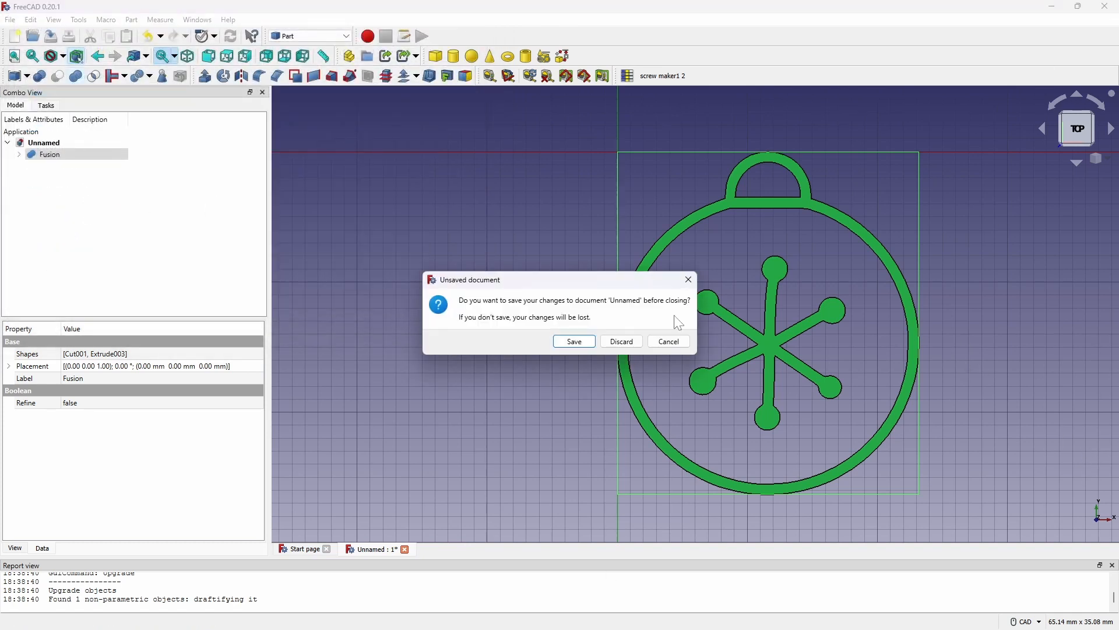
click(622, 342)
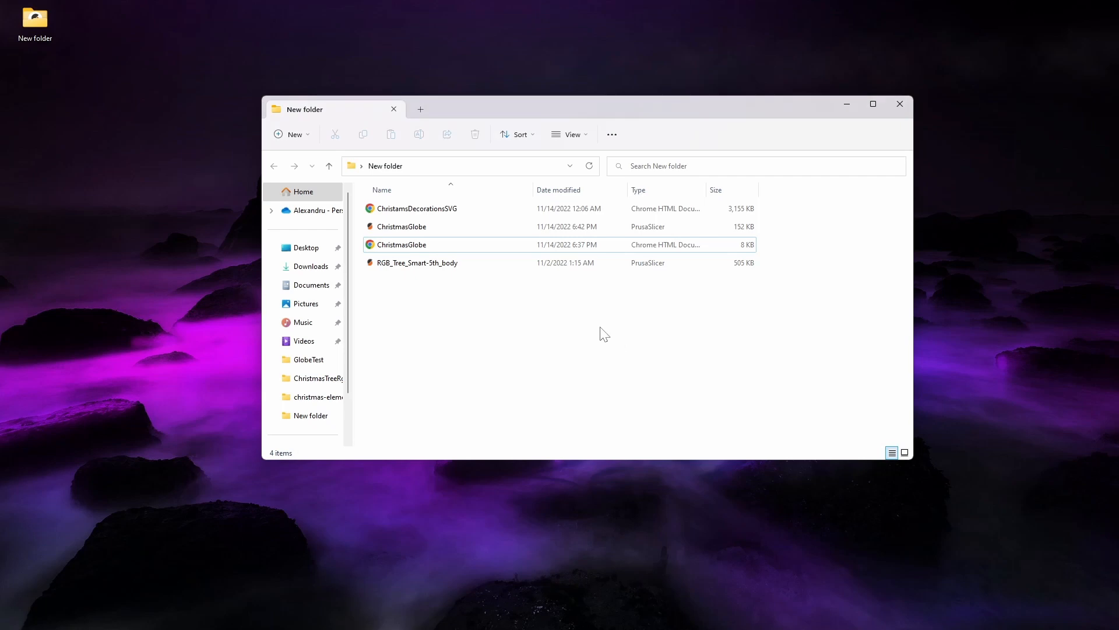
double_click(406, 231)
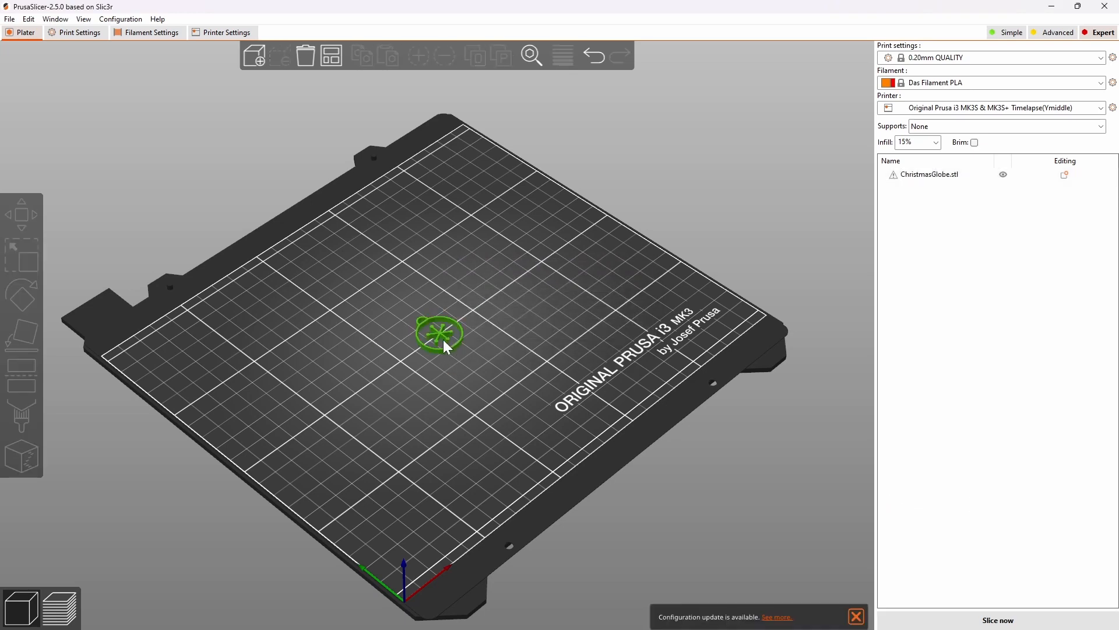
click(1108, 7)
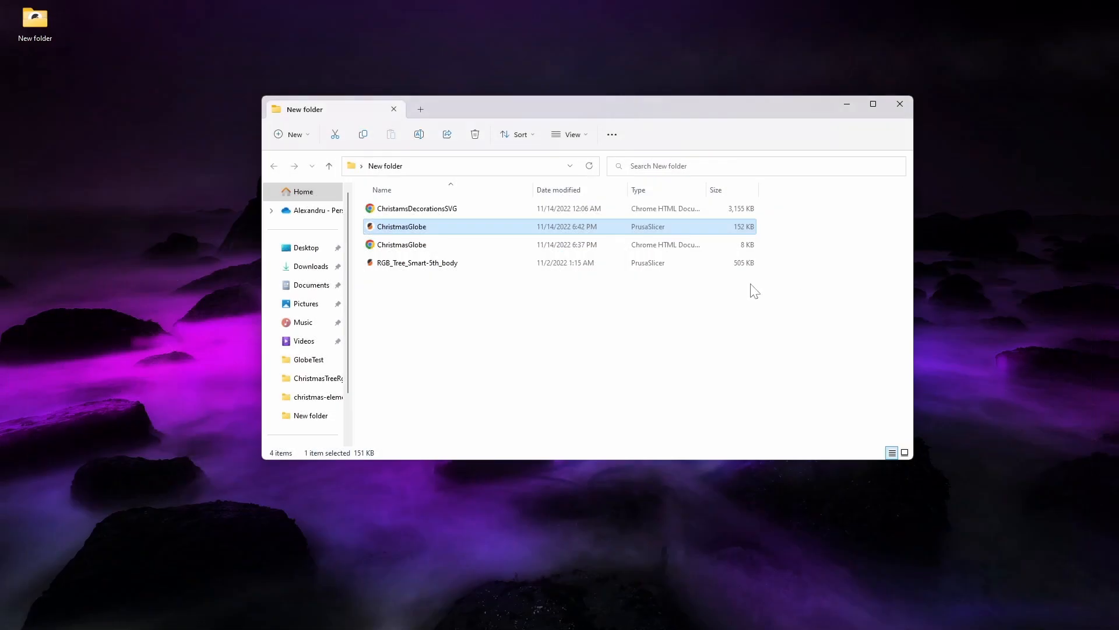
Switch to Blender, start a new General file, and delete the default camera, cube and light
click(474, 360)
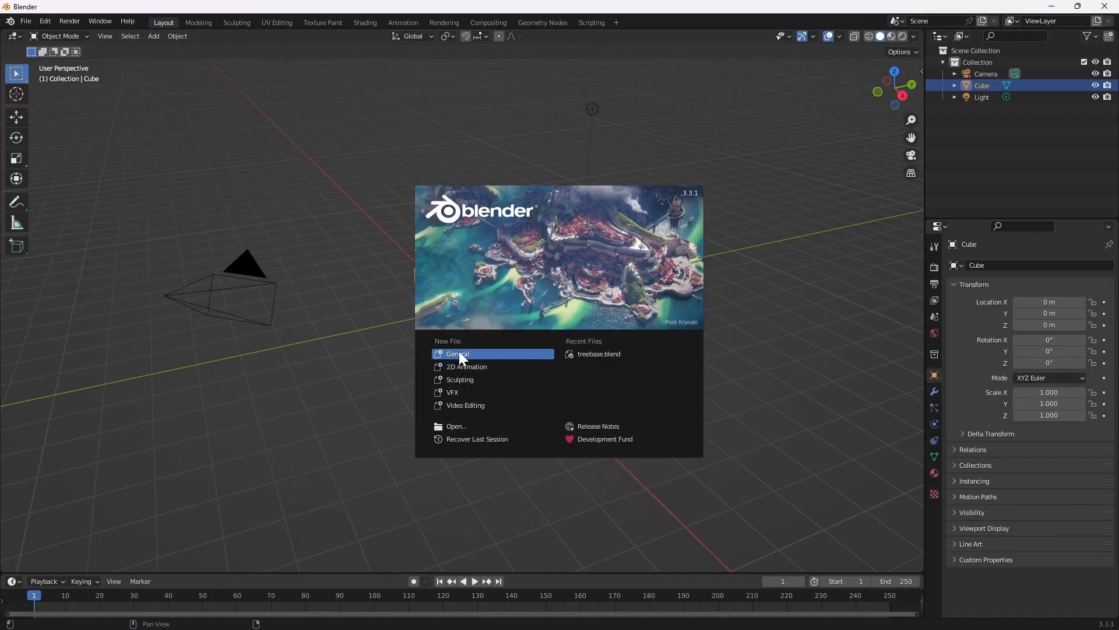
click(460, 353)
drag(658, 82, 117, 432)
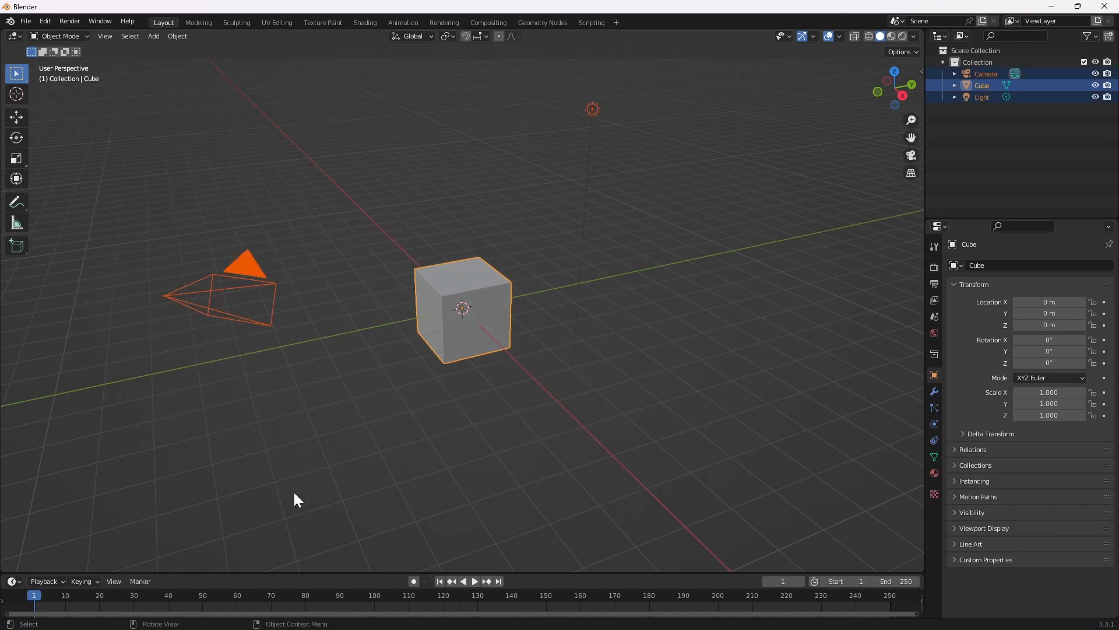
key(Delete)
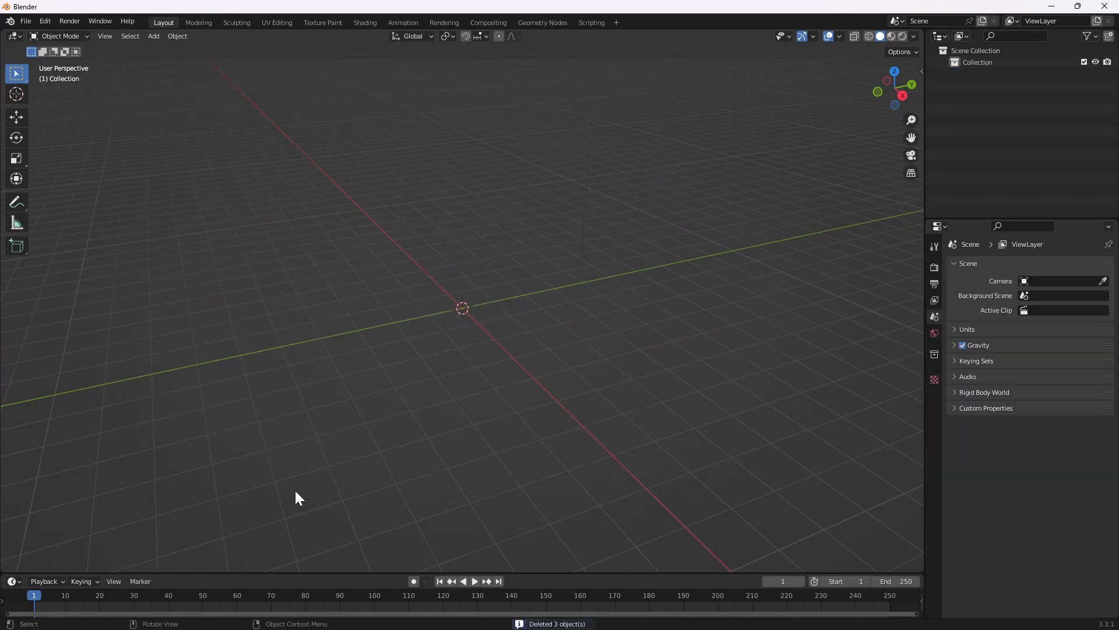
Import RGB_Tree_Smart-5th_body.stl from the desktop's New folder directory with the experimental STL importer
click(33, 22)
mouse_move(59, 181)
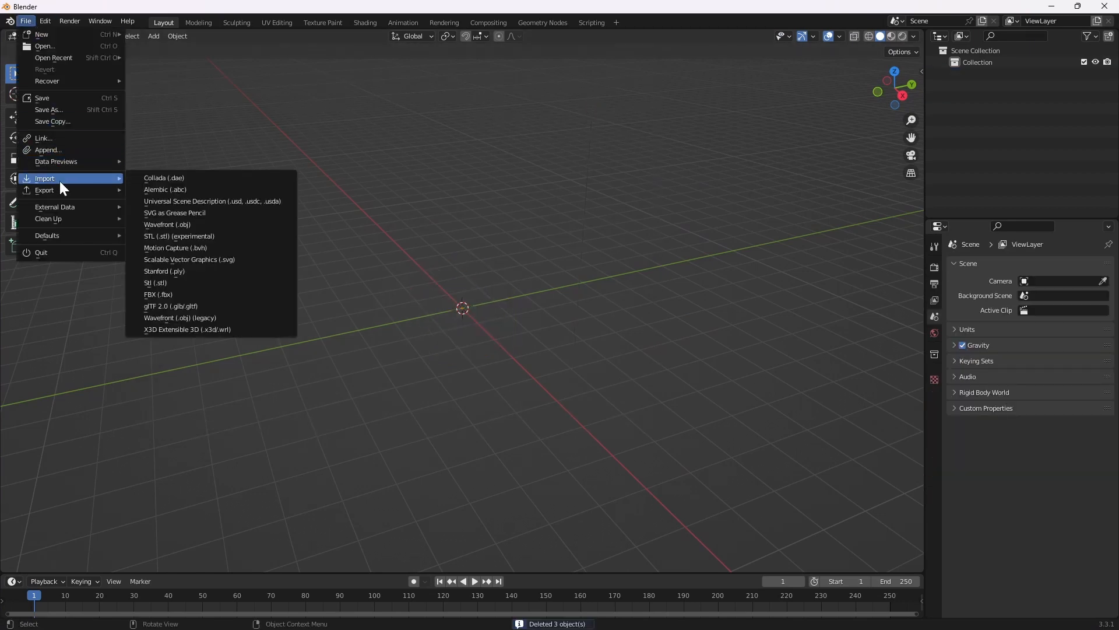
click(205, 235)
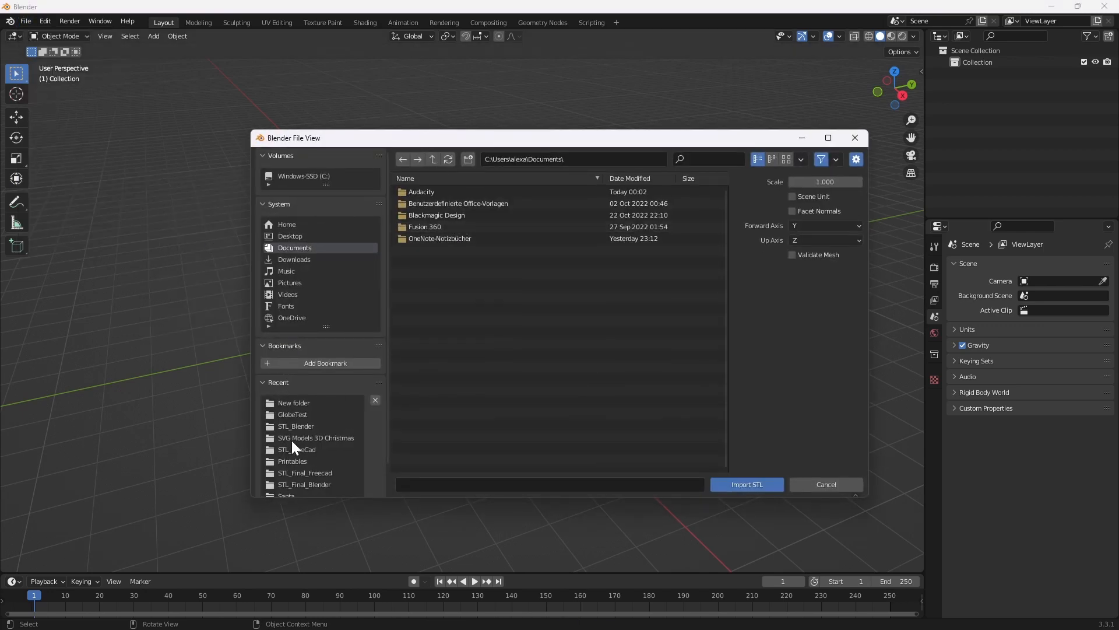
click(570, 157)
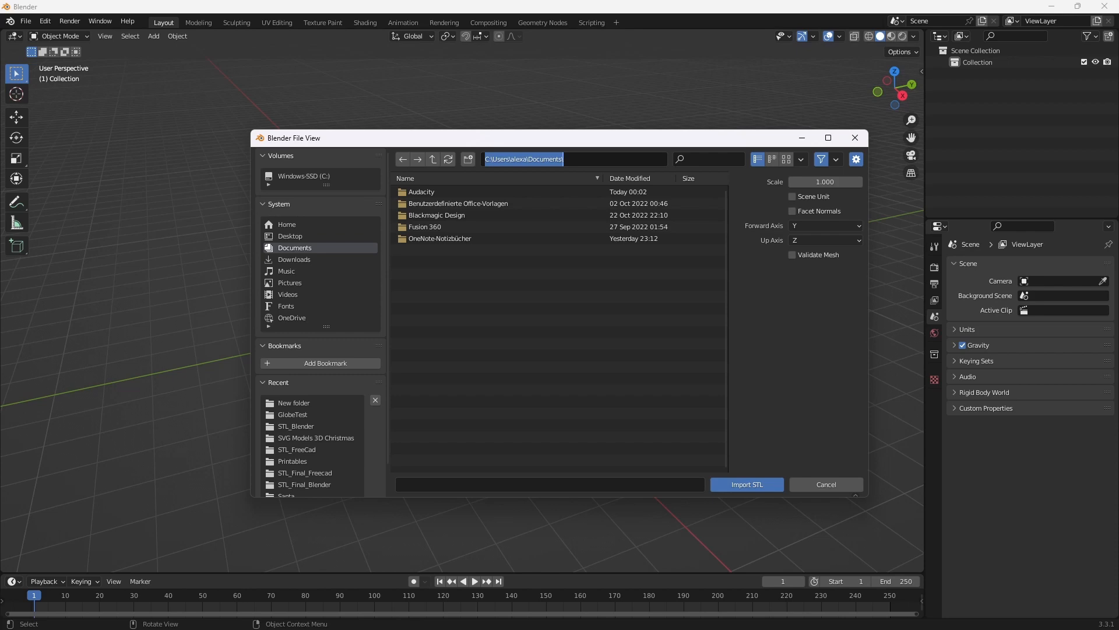
click(302, 407)
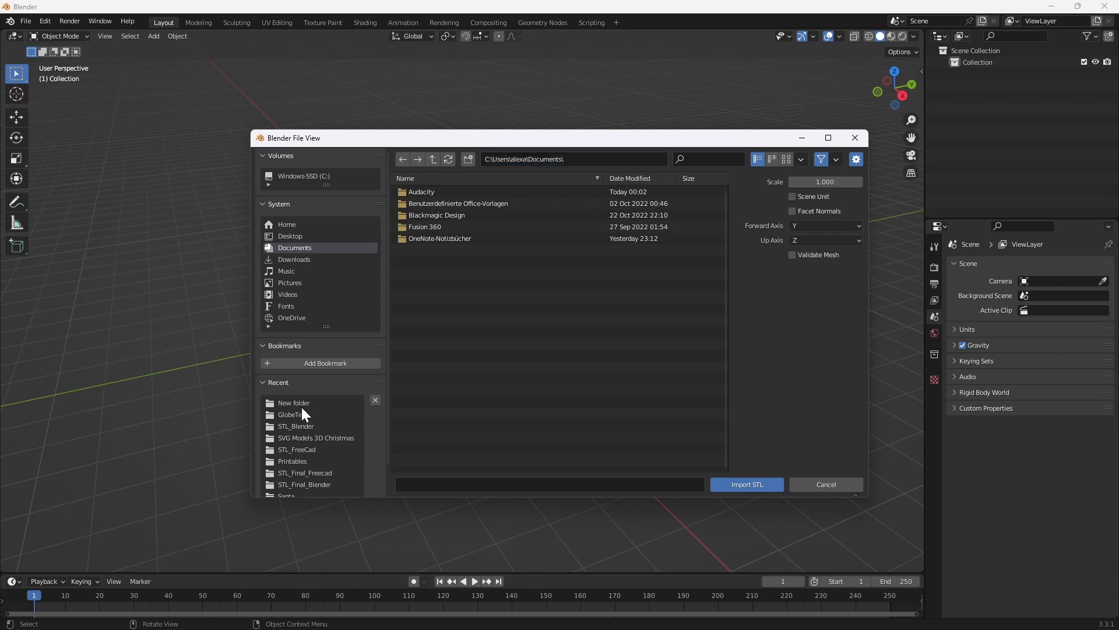
click(298, 405)
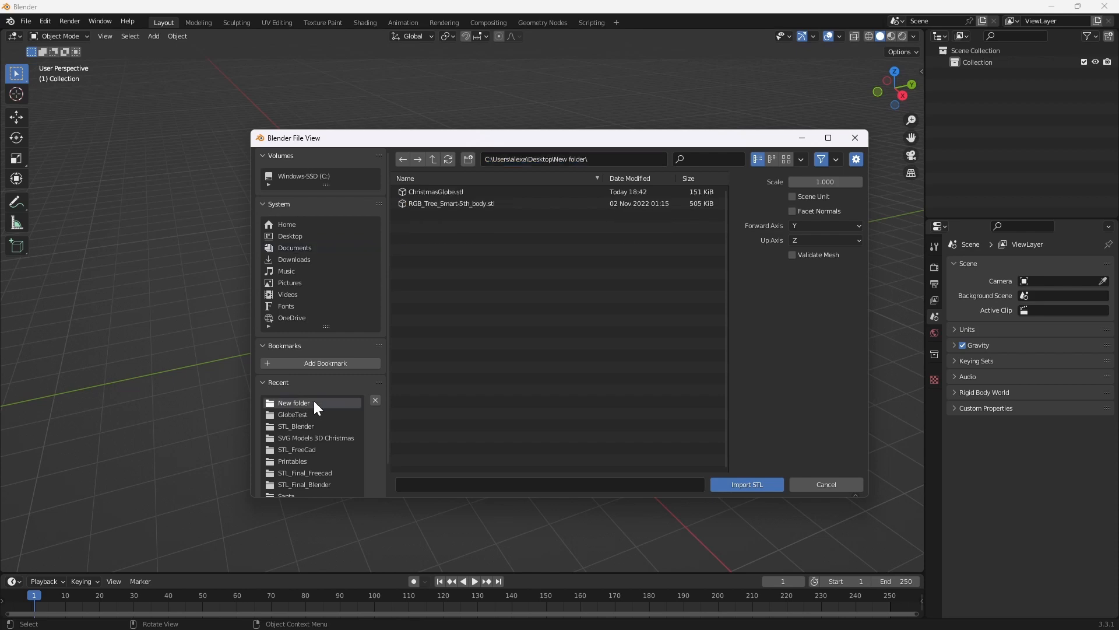
double_click(446, 204)
scroll(548, 324, down, 6)
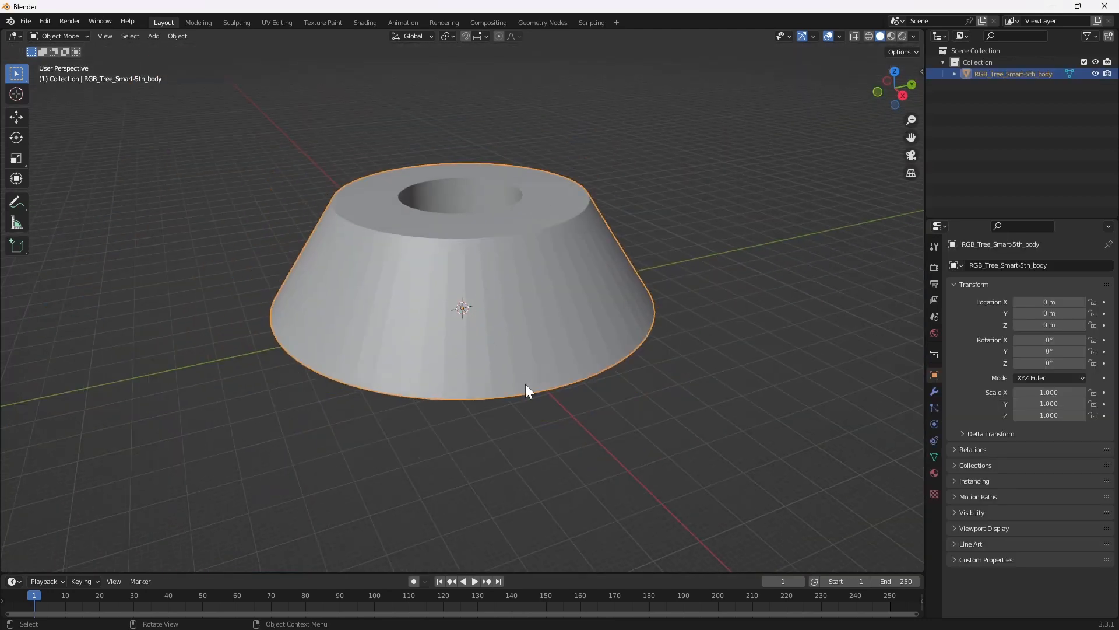
Import ChristmasGlobe.stl from the same folder into the scene with the experimental STL importer
click(766, 271)
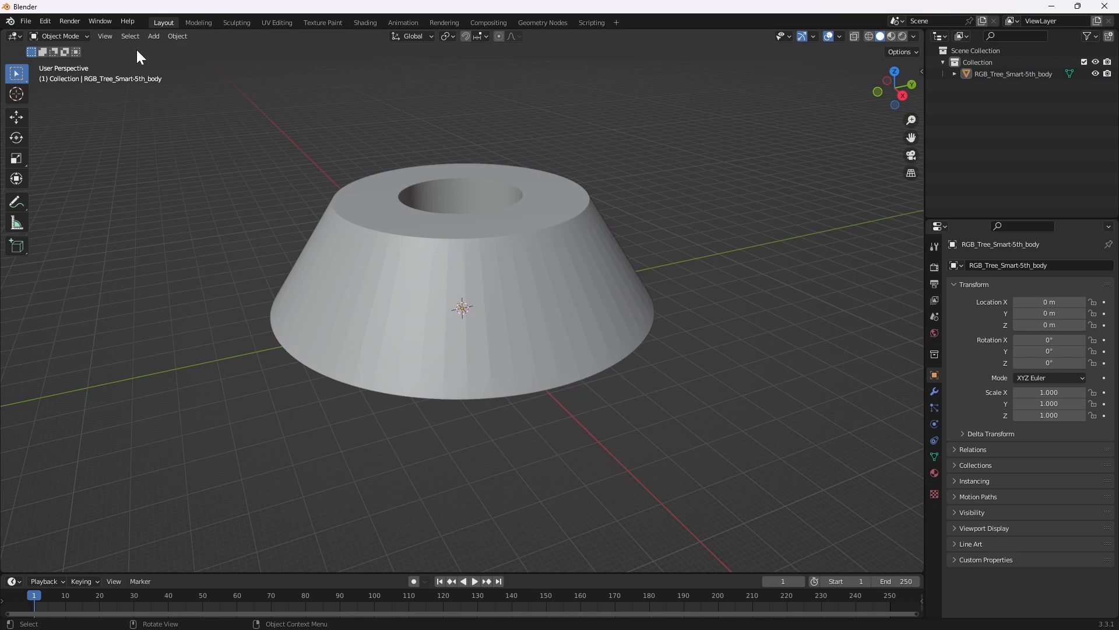
click(26, 22)
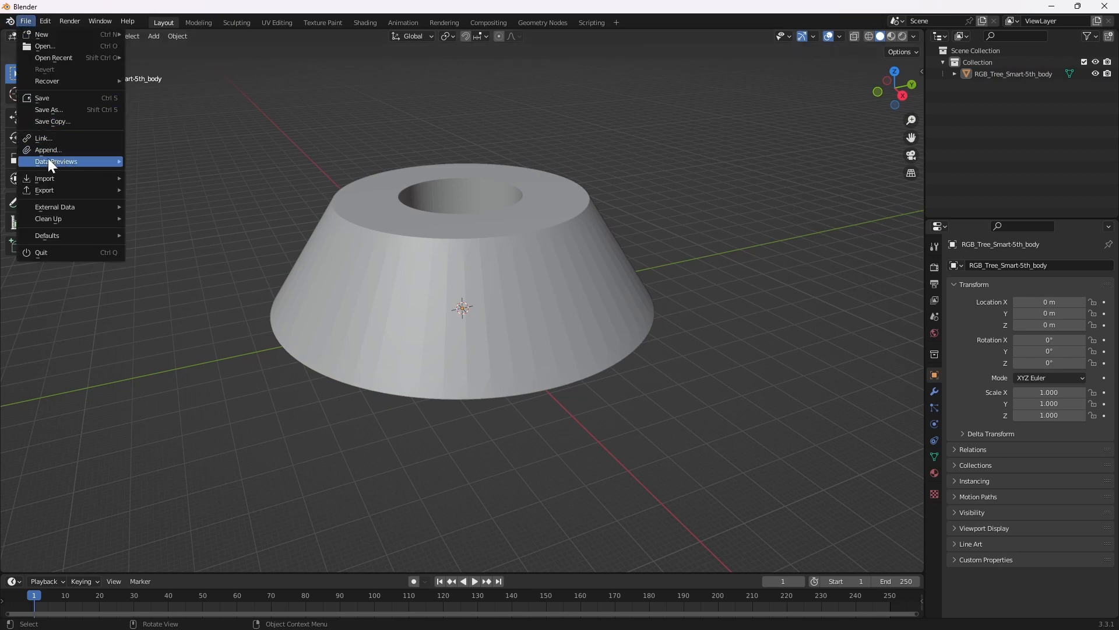
mouse_move(50, 179)
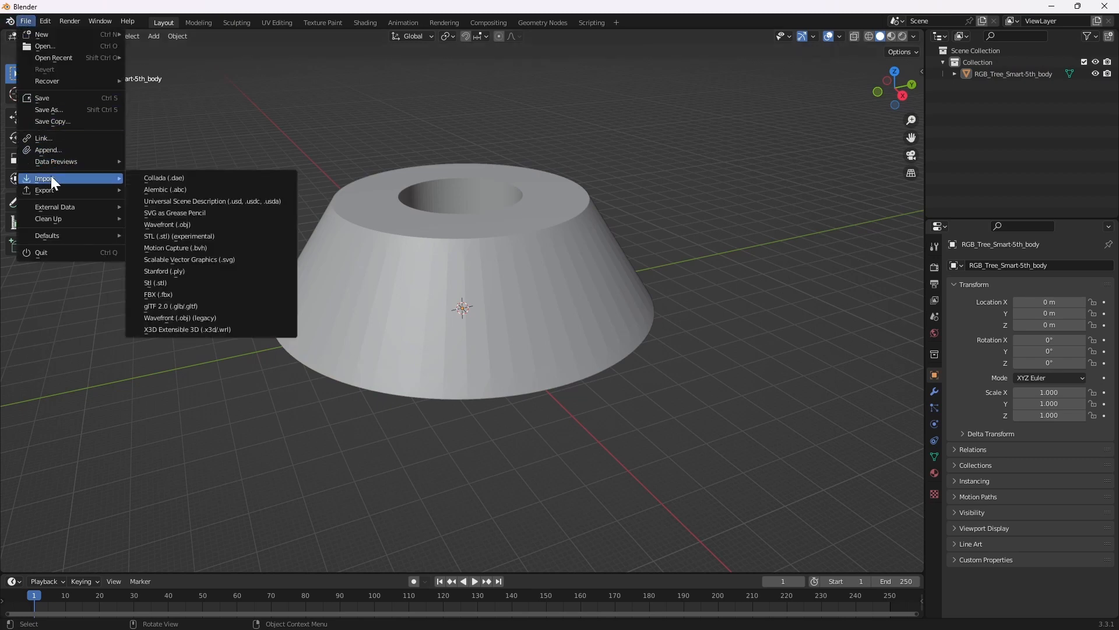
click(185, 236)
double_click(455, 193)
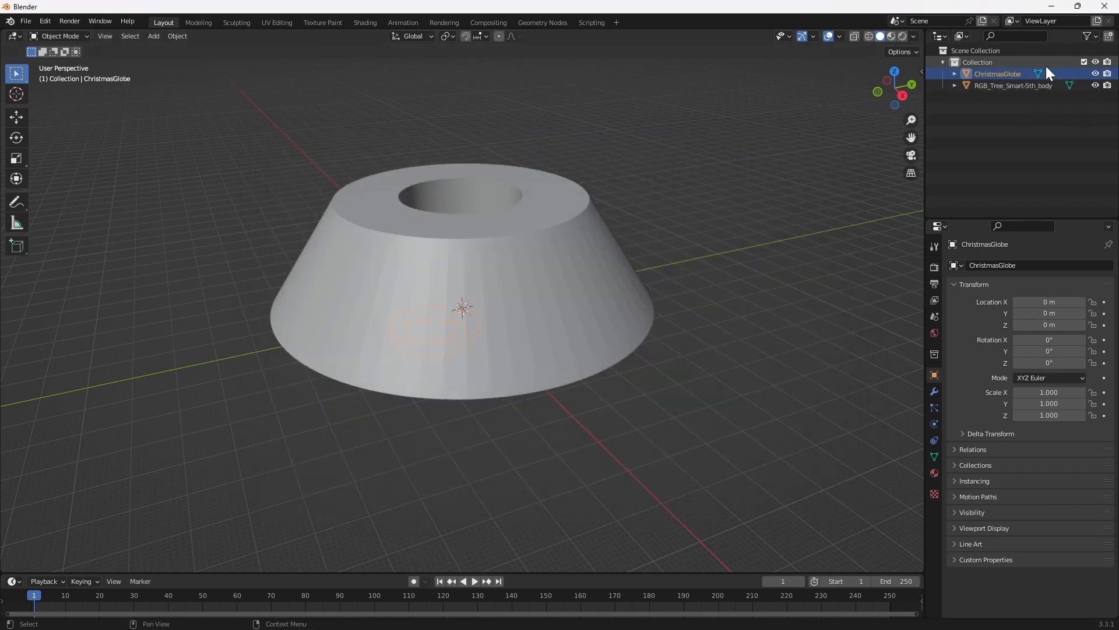
Hide the RGB_Tree_Smart-5th_body object to view the imported globe on its own, and show the body again
click(1095, 74)
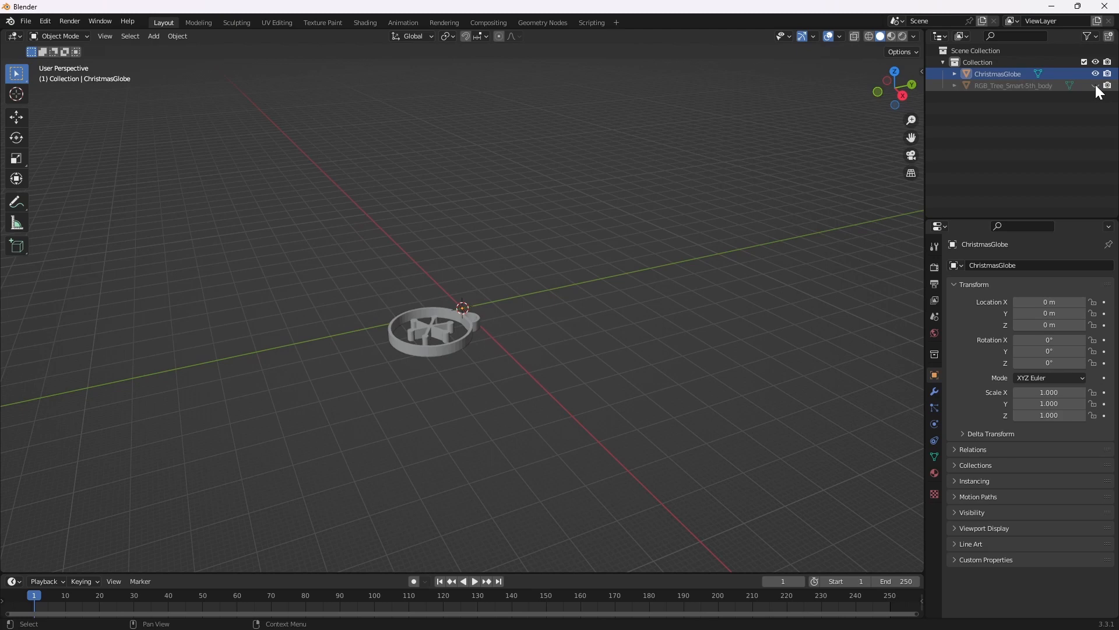
click(1096, 85)
click(1096, 85)
click(1096, 85)
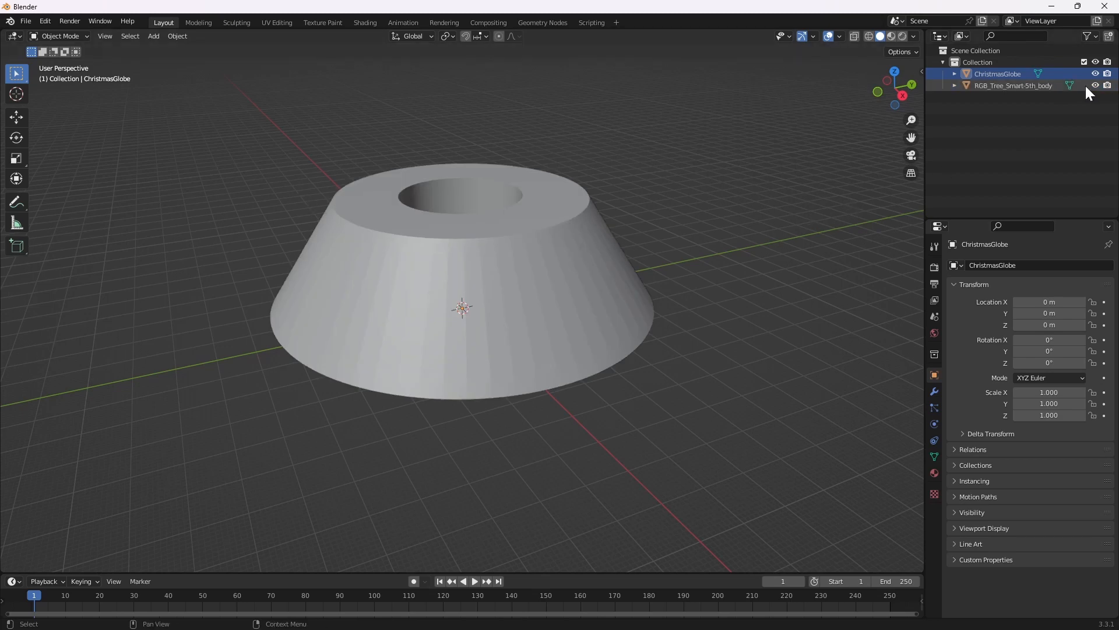
Set the origin of the ChristmasGlobe object to its geometry
click(1003, 76)
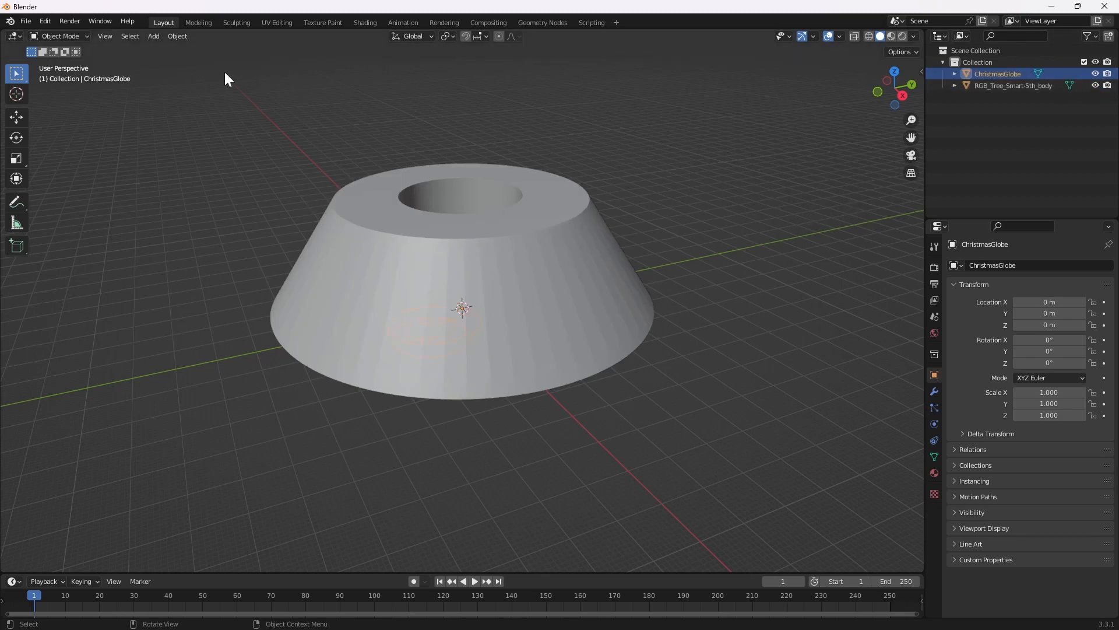
click(184, 41)
mouse_move(193, 61)
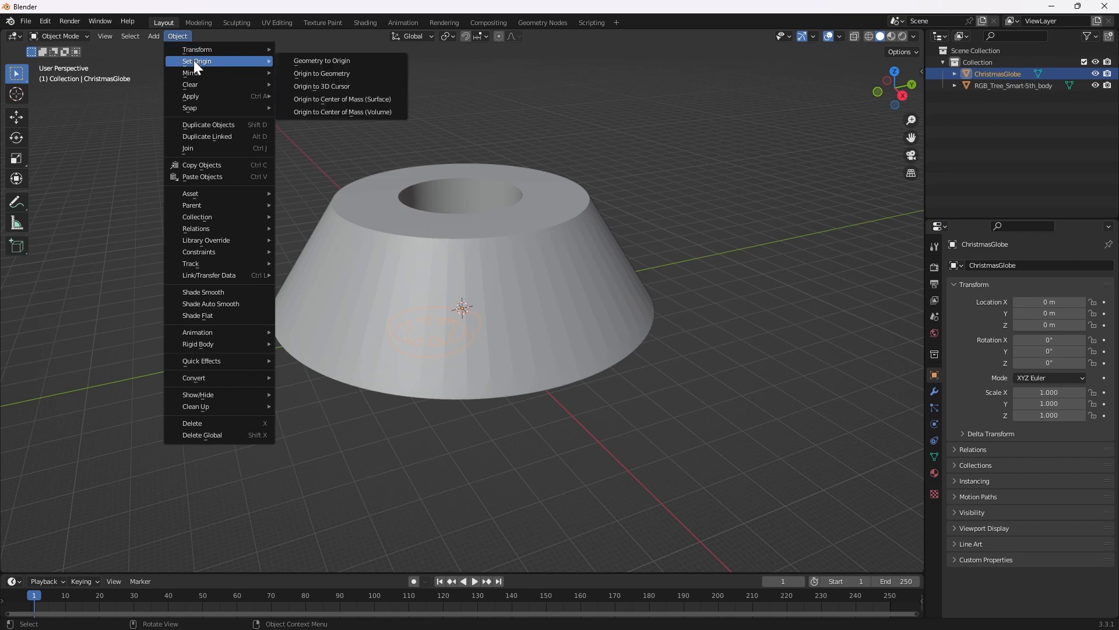
click(368, 74)
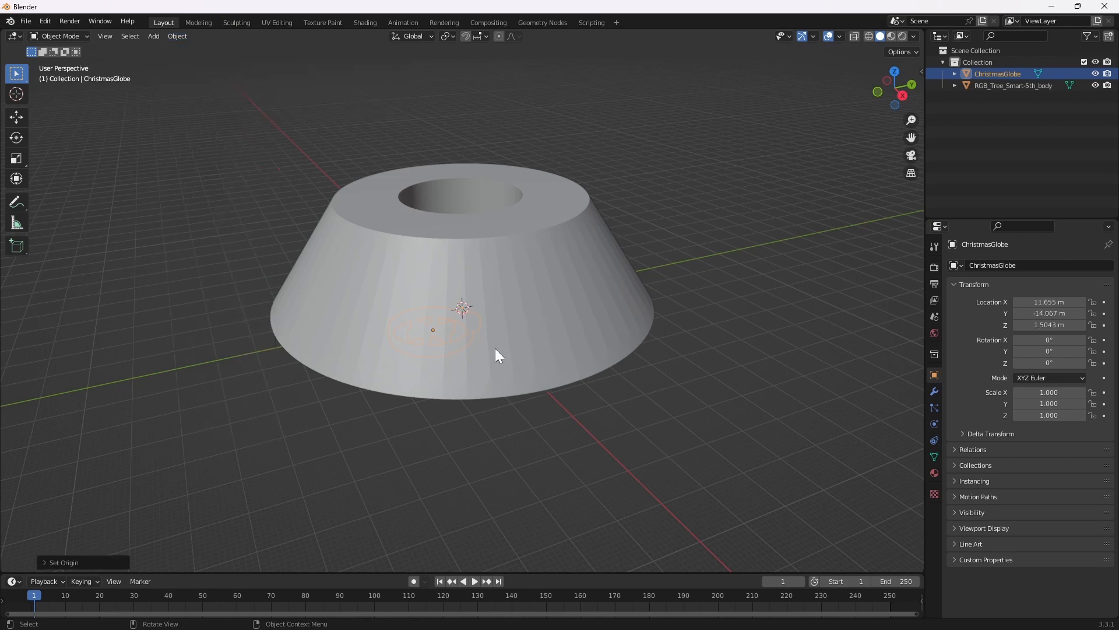
Enable snapping with Face Project as target, snap with Center, and align rotation to target
click(480, 38)
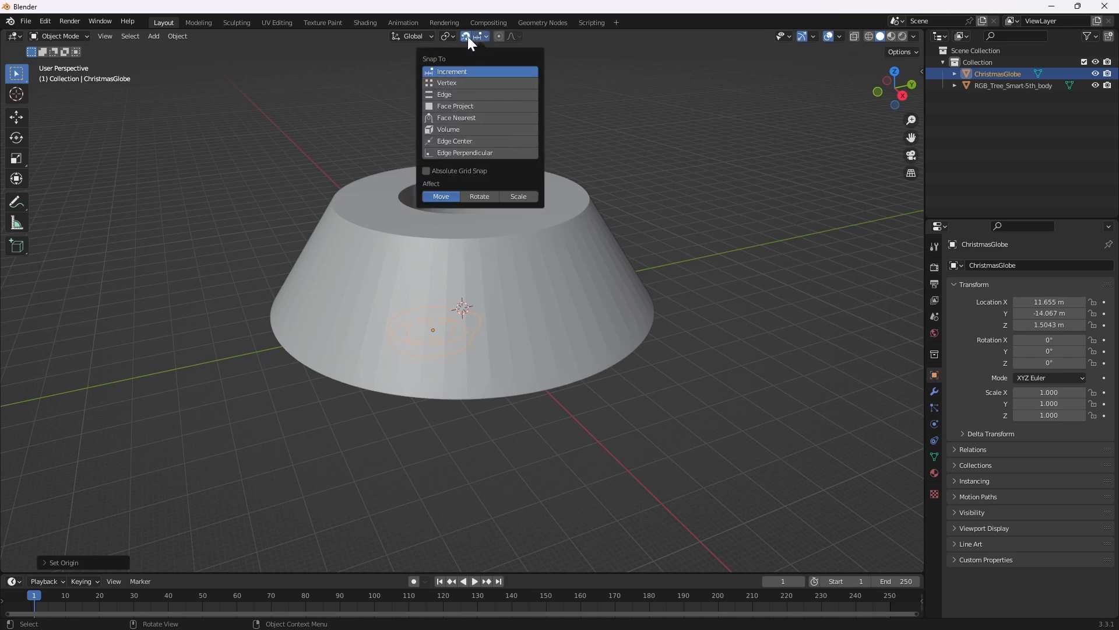
click(447, 107)
click(466, 184)
click(465, 222)
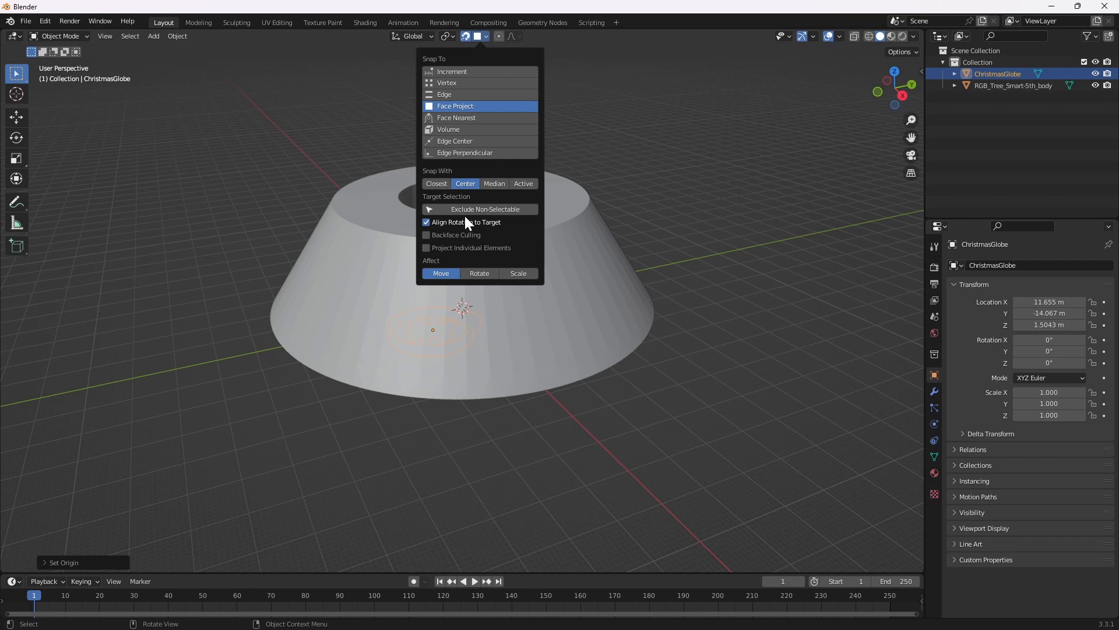
click(689, 328)
Move ChristmasGlobe onto the sloped side of the tree body, at about X 41.6 m, Y -16.8 m, Z 20.1 m
click(1015, 75)
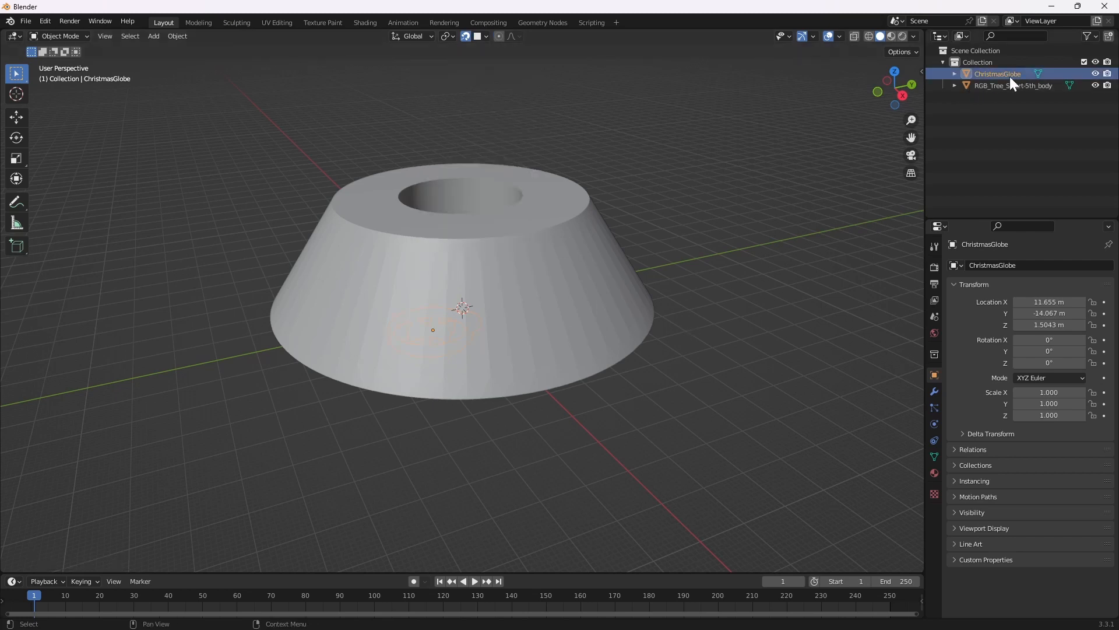
key(g)
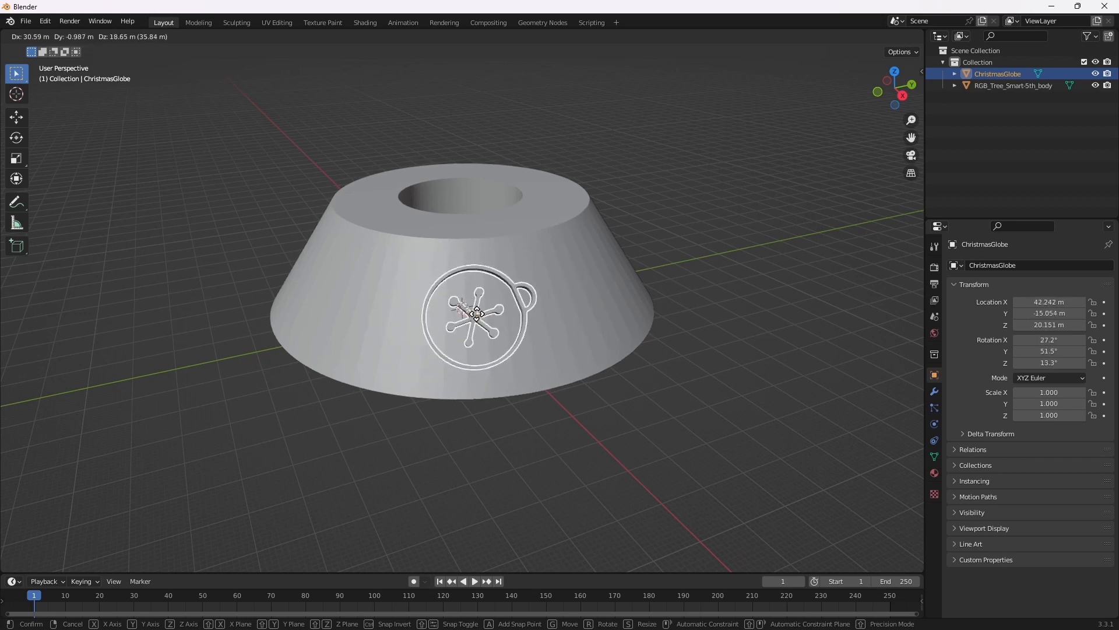
click(468, 316)
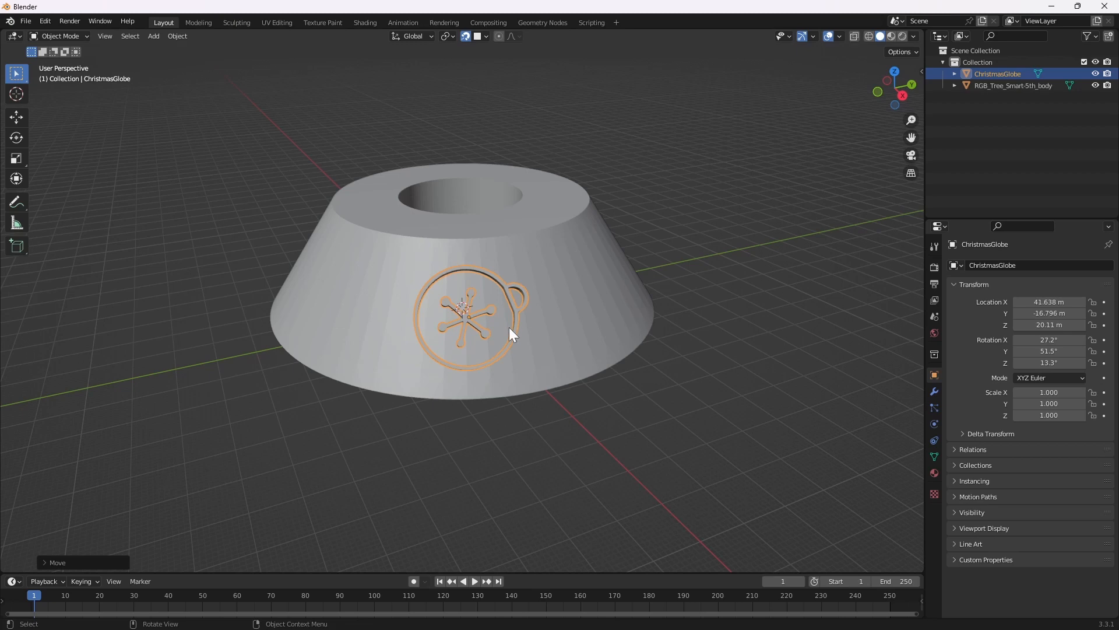
Set the globe's Z location to 20 m and lock it, and reposition the globe on the sloped side at about X 40.9 m, Y -13.8 m
click(921, 72)
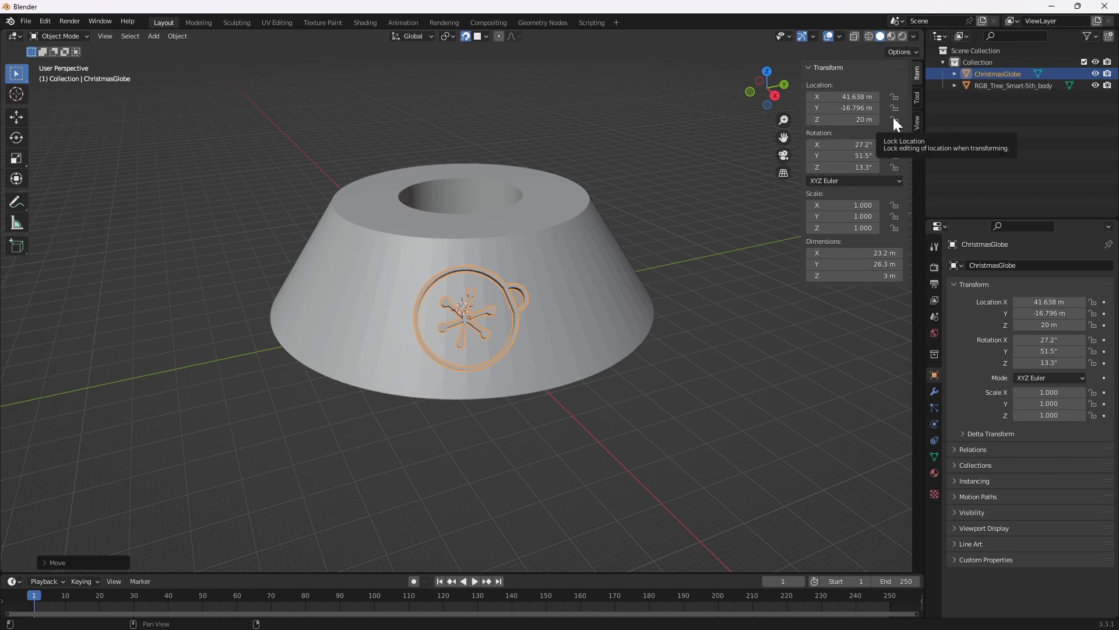
click(893, 118)
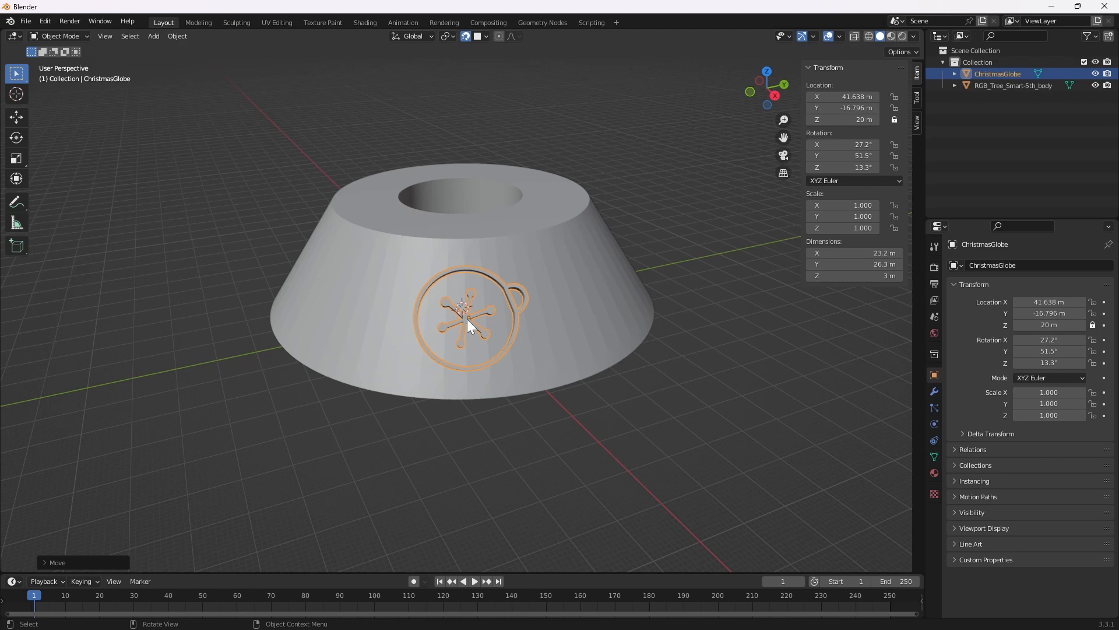
key(g)
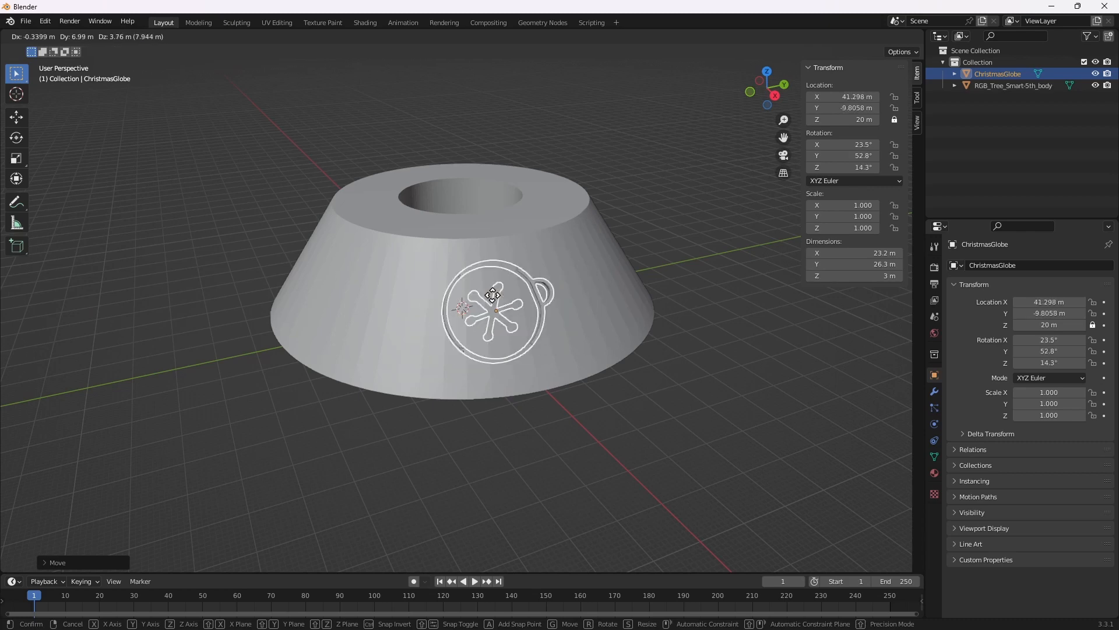
click(480, 302)
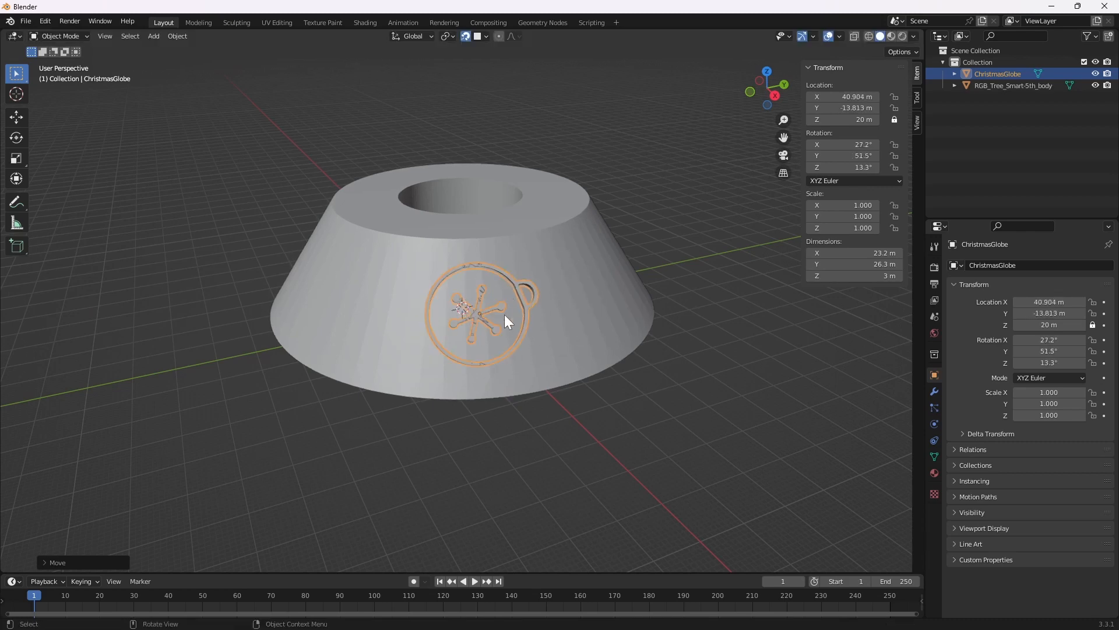
Set the globe's X and Y dimensions to 15 m each
click(867, 253)
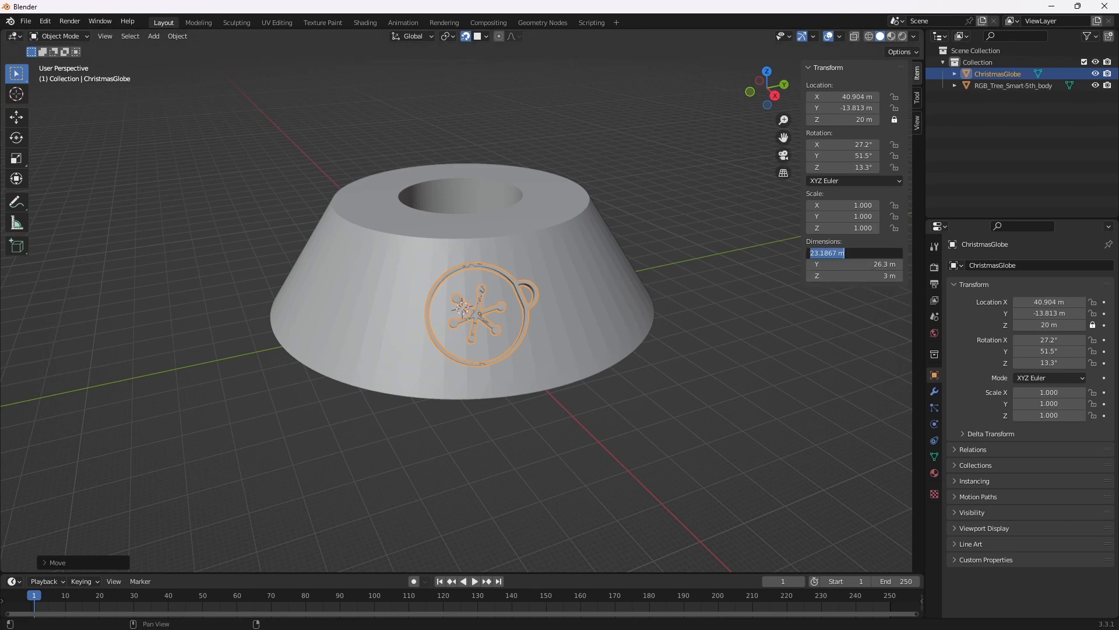
text(15)
key(Tab)
text(15)
key(Return)
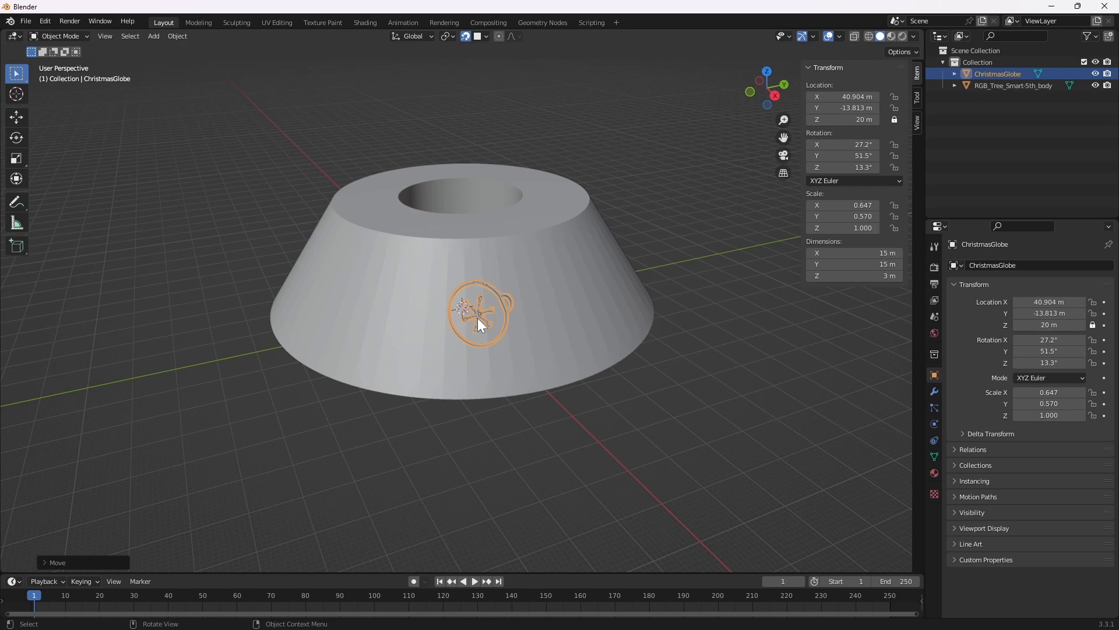
Rotate the globe to about X 58°, Y -4°, Z 62° so its hanging loop points upward, and inspect how it sits in the body
key(r)
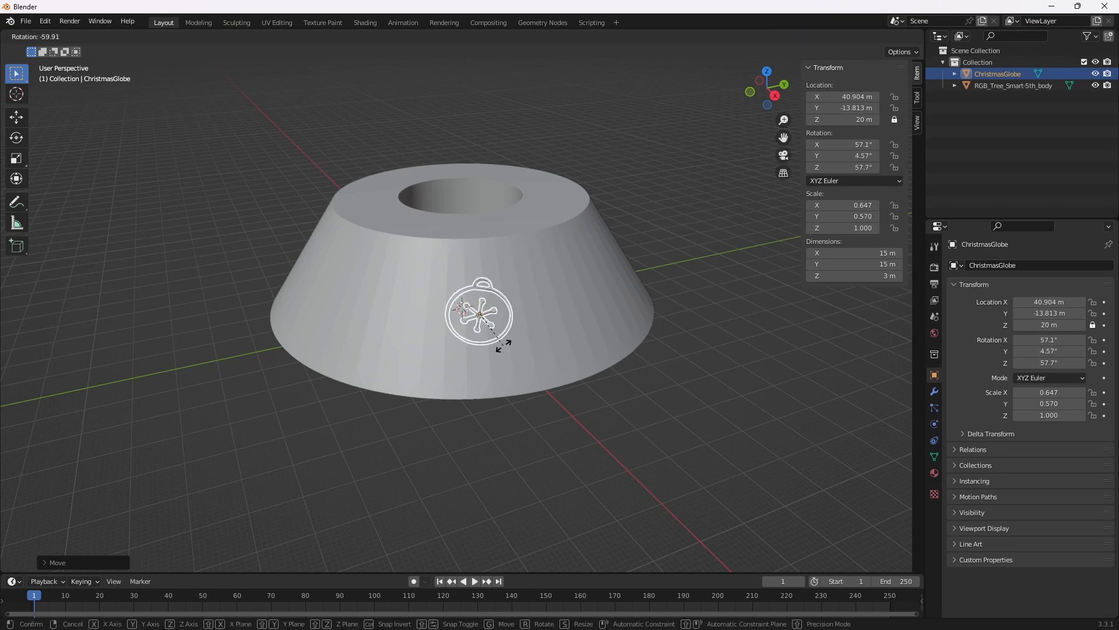
click(508, 343)
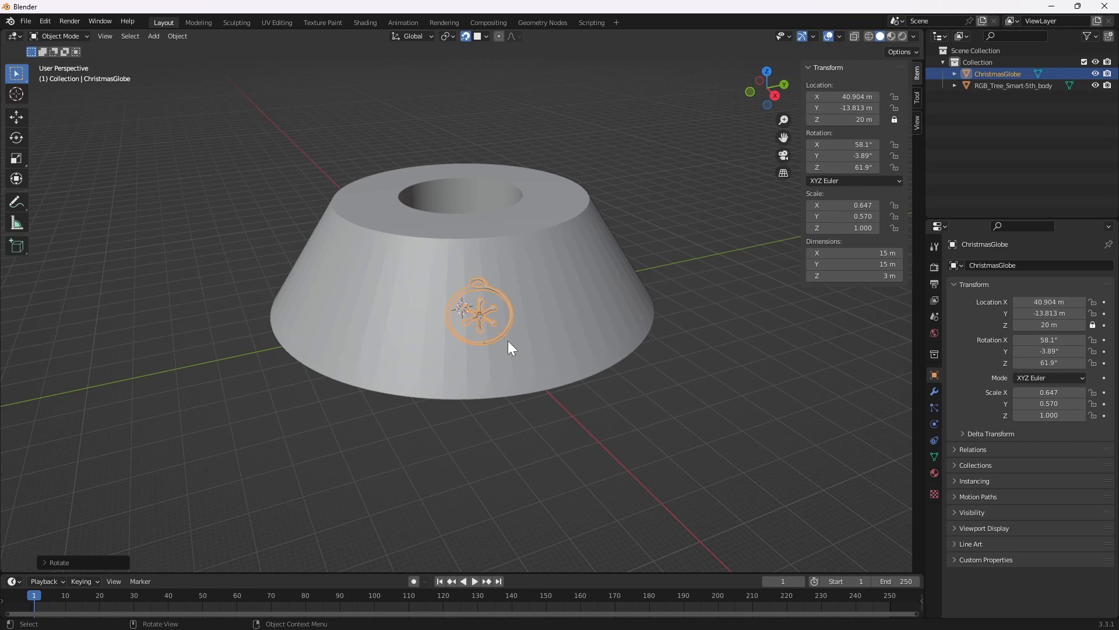
click(515, 426)
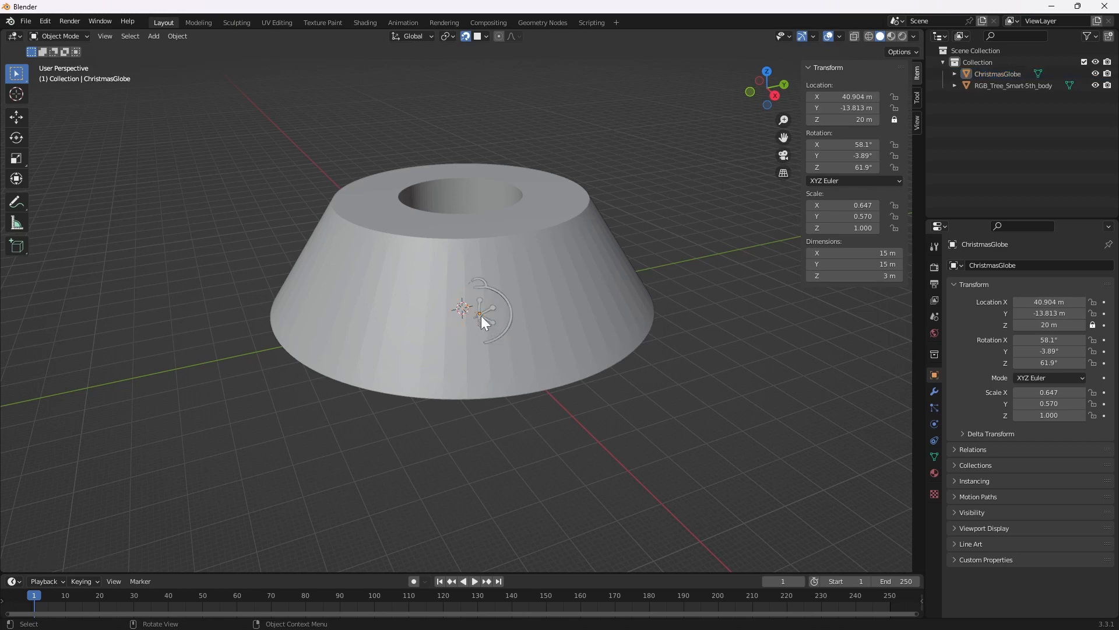
middle_drag(480, 316, 534, 306)
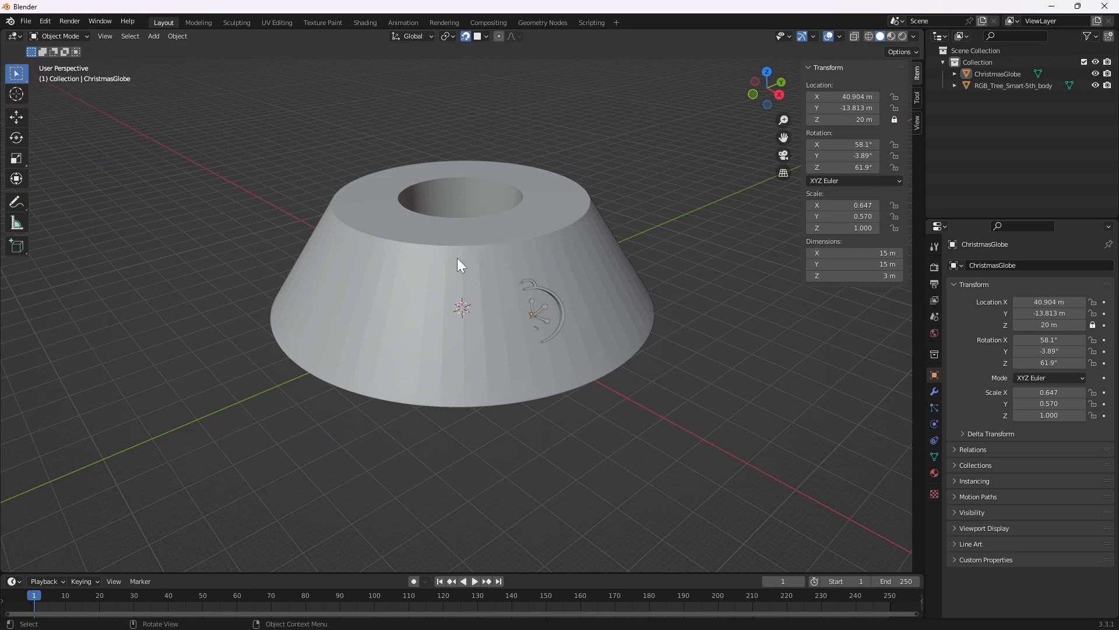
middle_drag(694, 406, 565, 341)
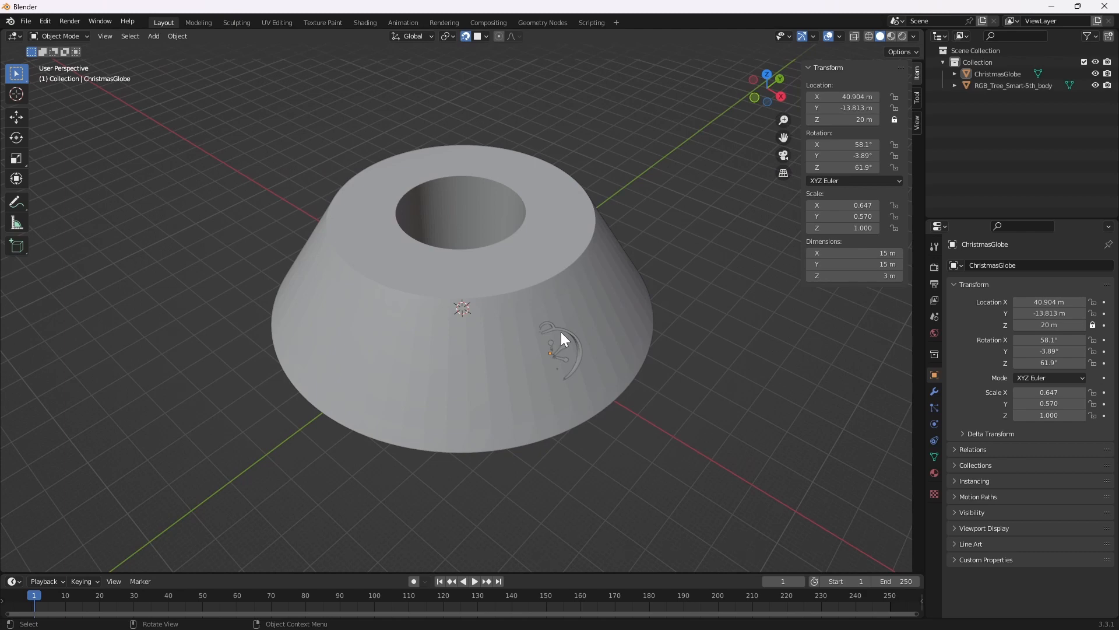
click(561, 331)
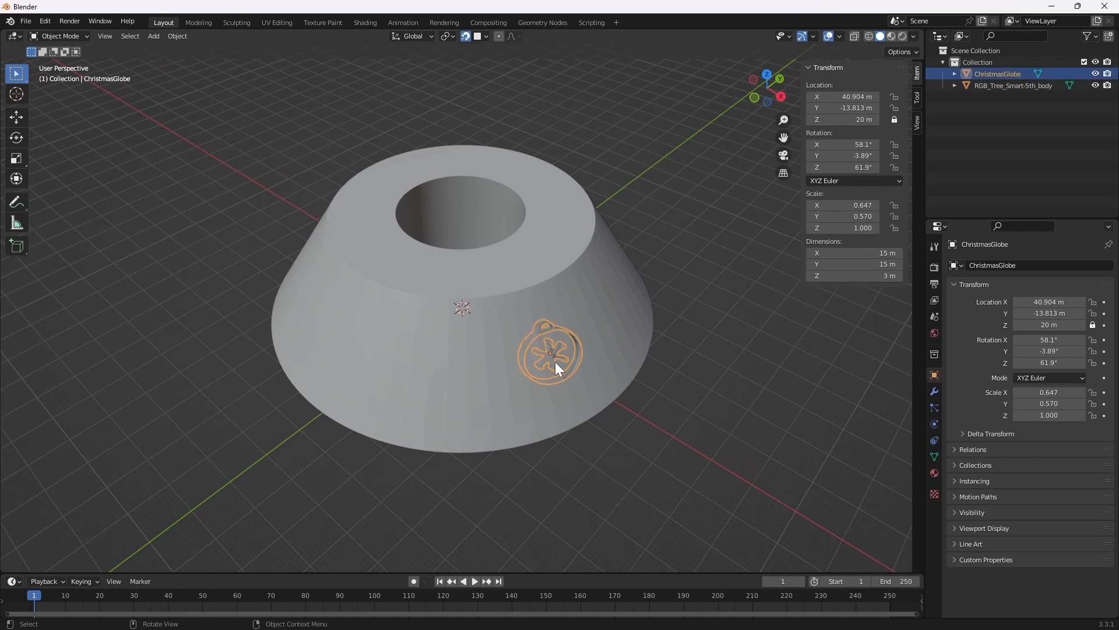
Reposition ChristmasGlobe on the sloped side of the tree body at about X 43.1 m, Y -14.6 m, and check its fit from the side
key(g)
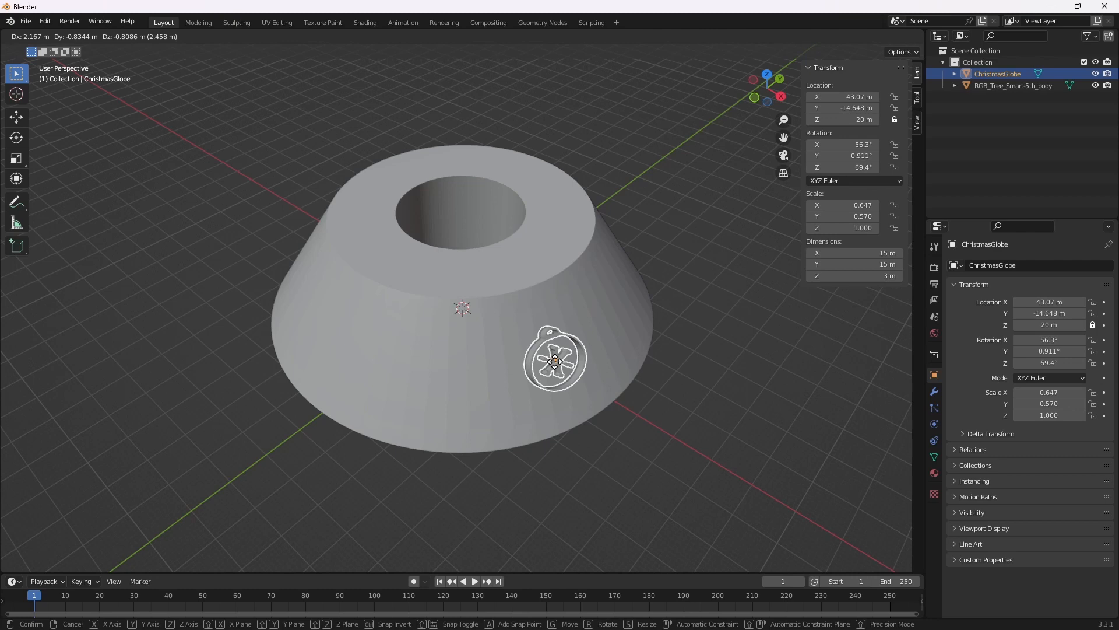
click(555, 361)
middle_drag(555, 361, 495, 302)
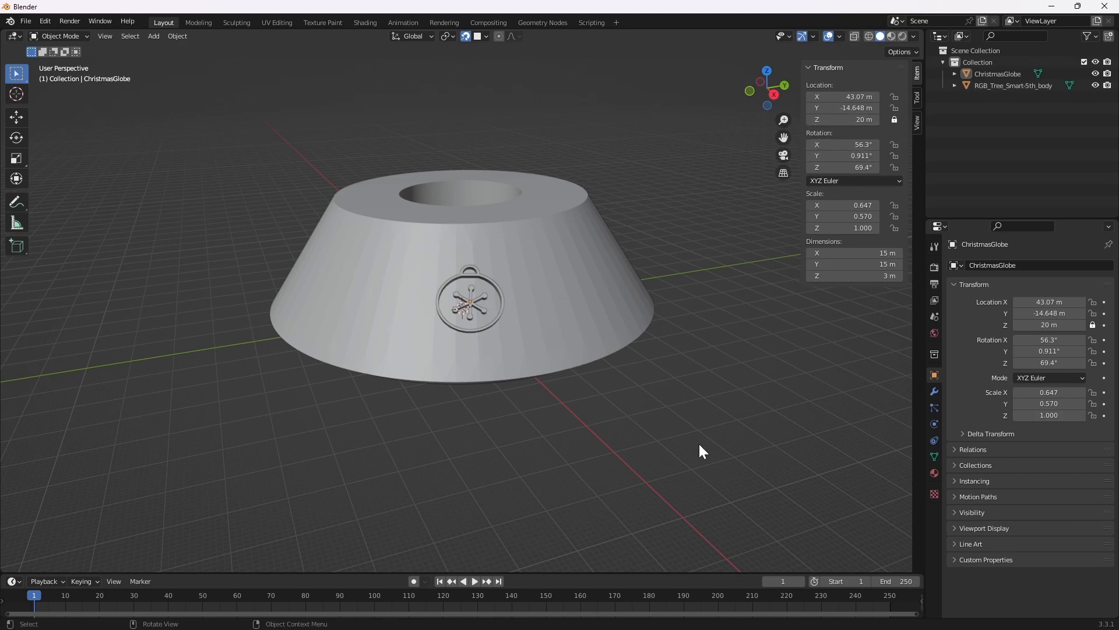
click(475, 306)
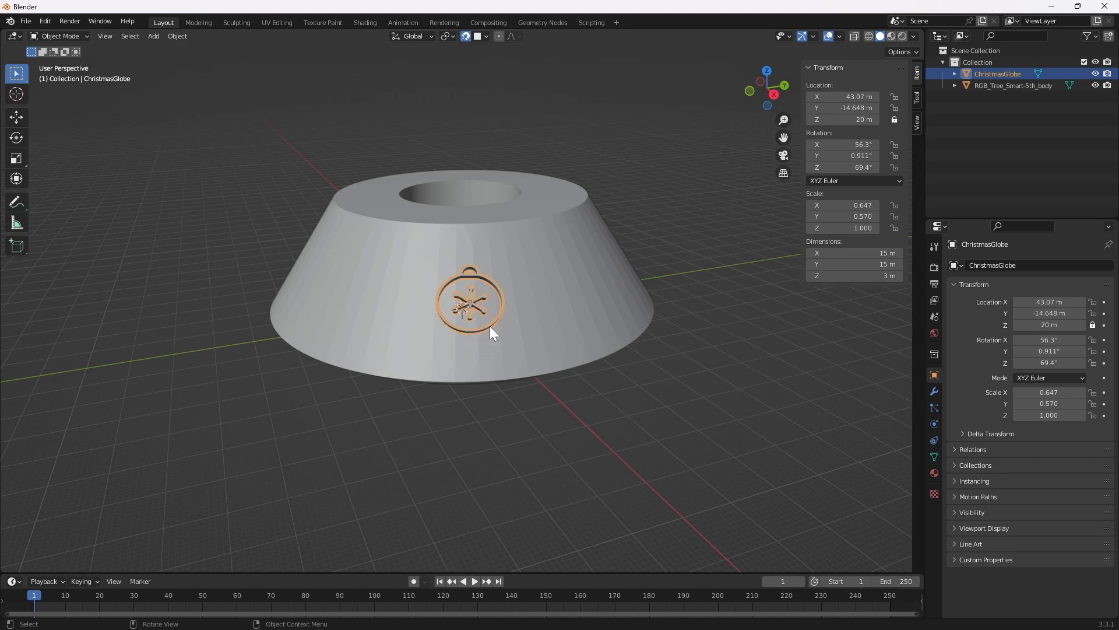
middle_drag(490, 327, 566, 321)
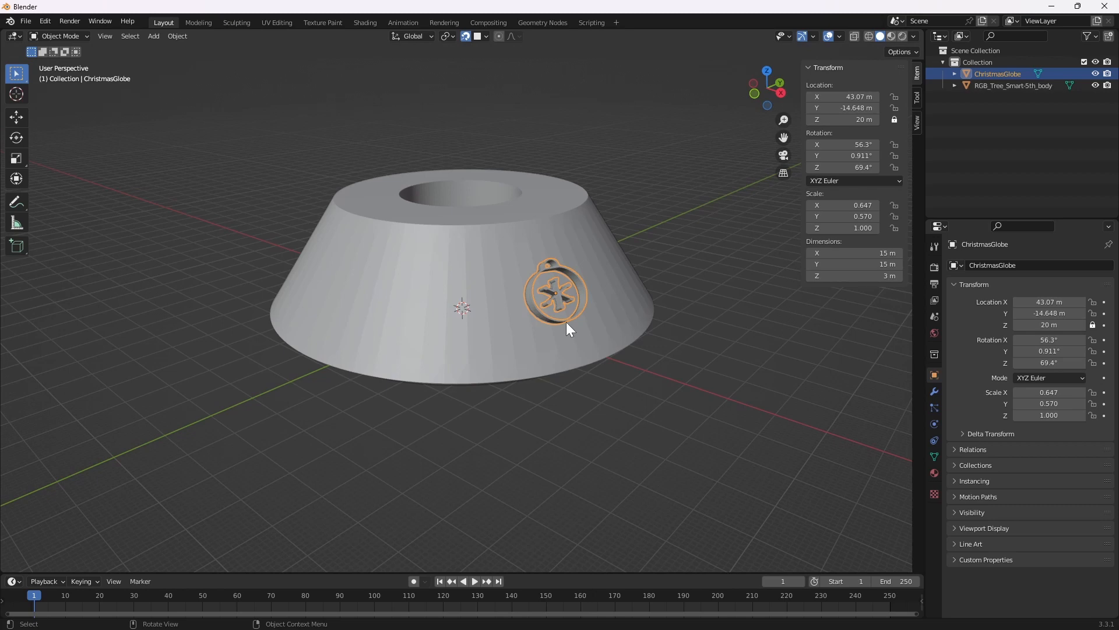
click(625, 338)
Duplicate the globe twice around the sloped side, placing copies at about X 23.7 m, Y -38.1 m and X -6.5 m, Y -44.1 m
click(583, 293)
key(shift+d)
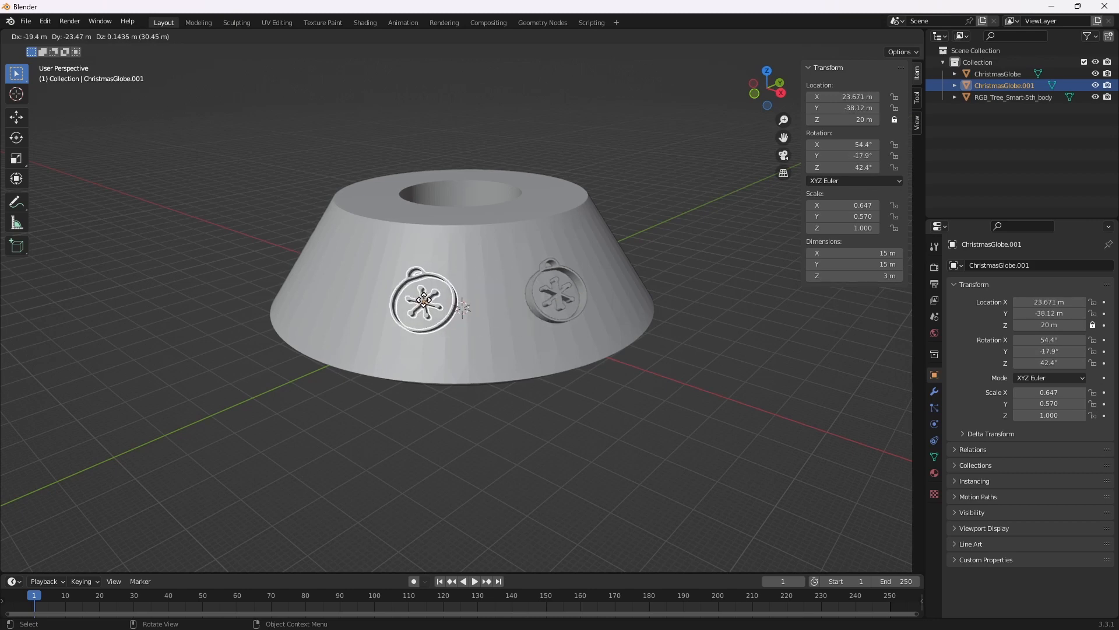
click(425, 300)
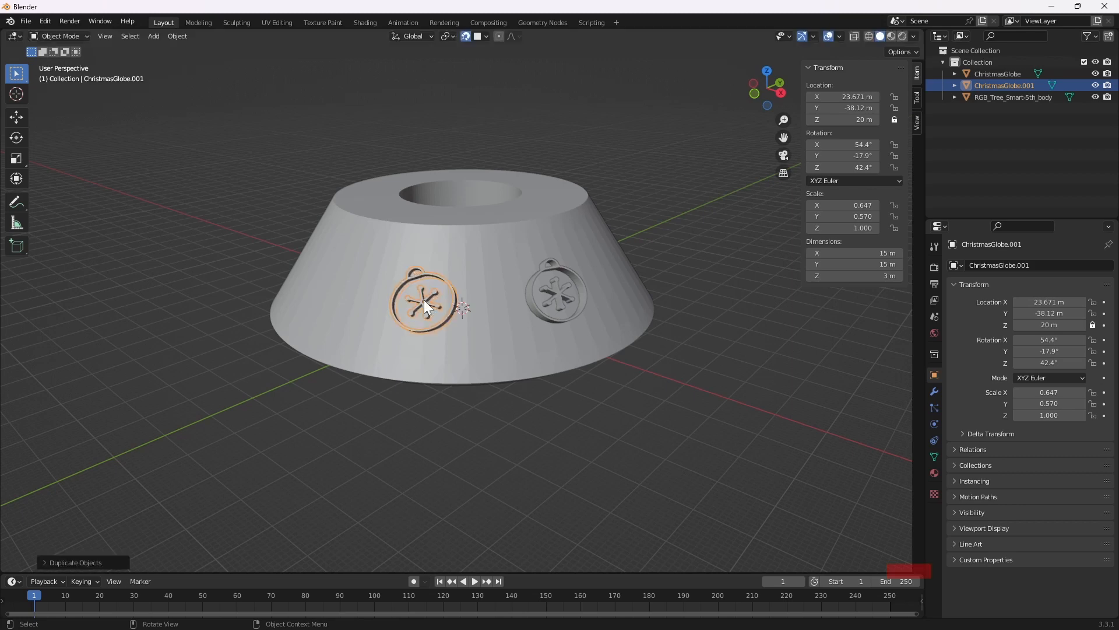
middle_drag(365, 379, 418, 379)
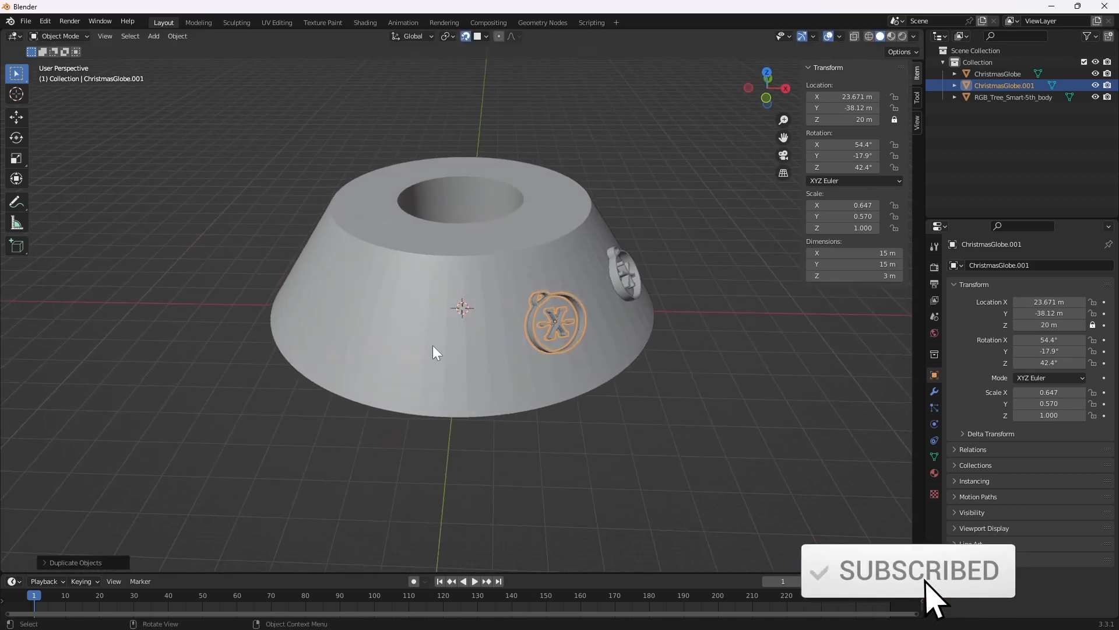
key(shift+d)
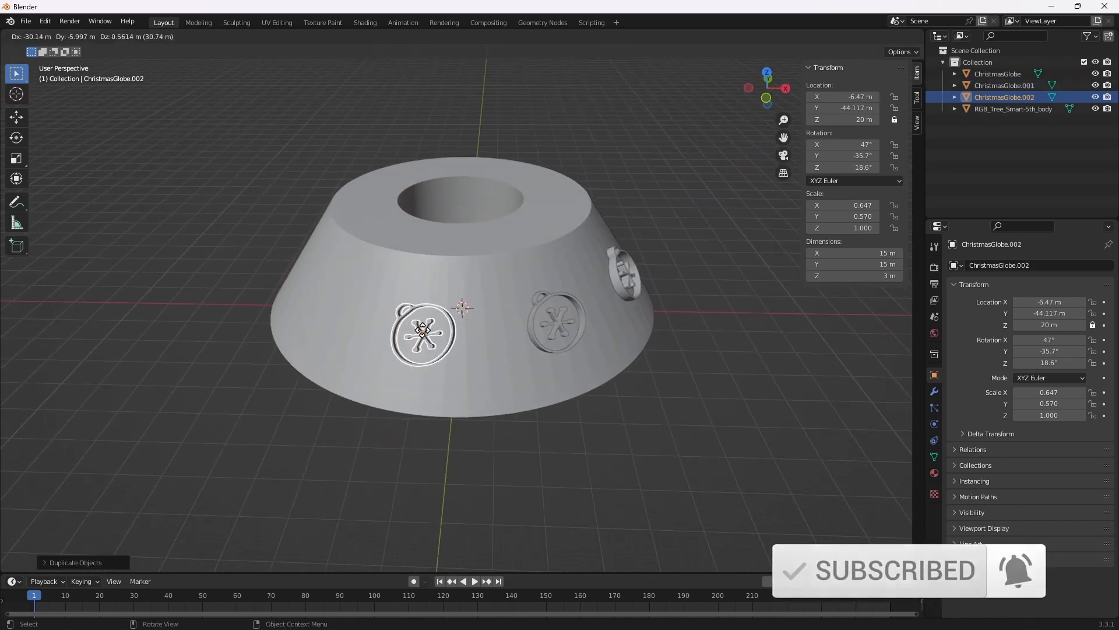
click(422, 330)
Add two more globe copies around the slope, one at about X -31.8 m, Y -31.7 m and the next farther around the body
middle_drag(395, 449, 473, 433)
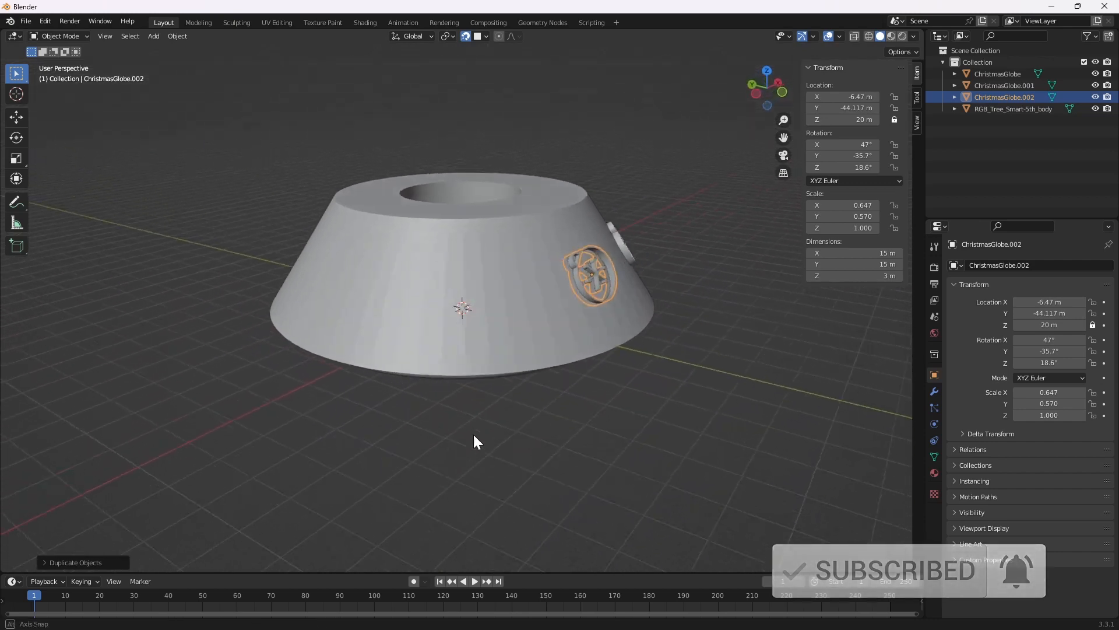
key(shift+d)
click(489, 299)
middle_drag(490, 299, 494, 327)
key(shift+d)
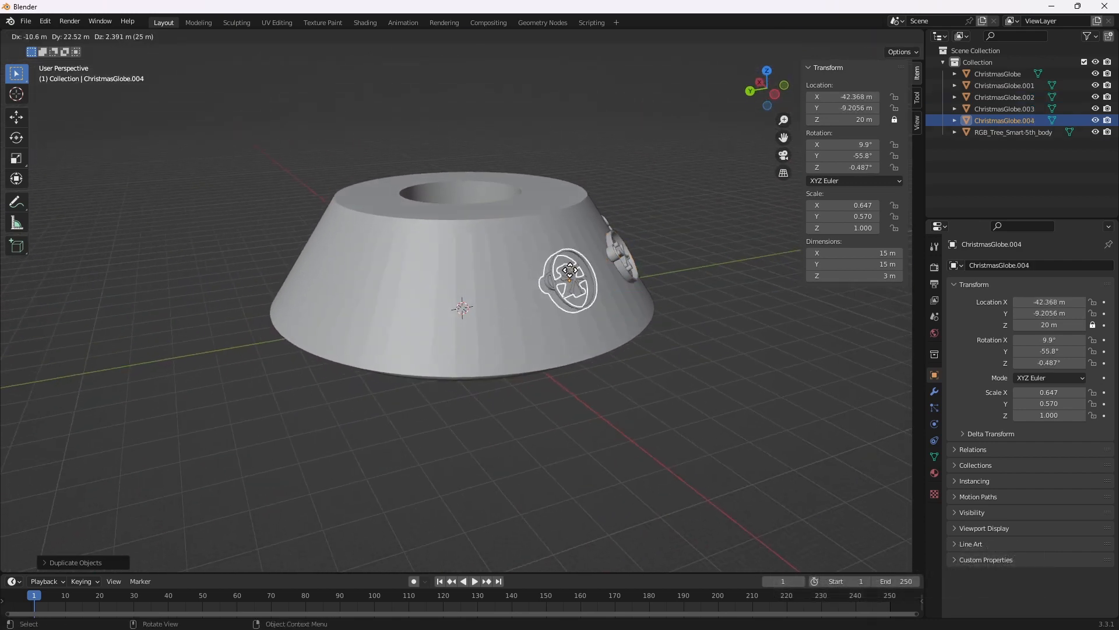
click(566, 274)
Duplicate the globe twice more along the slope, at about X -38.3 m, Y 18.2 m and X -11.9 m, Y 41.9 m
middle_drag(376, 488, 561, 283)
key(shift+d)
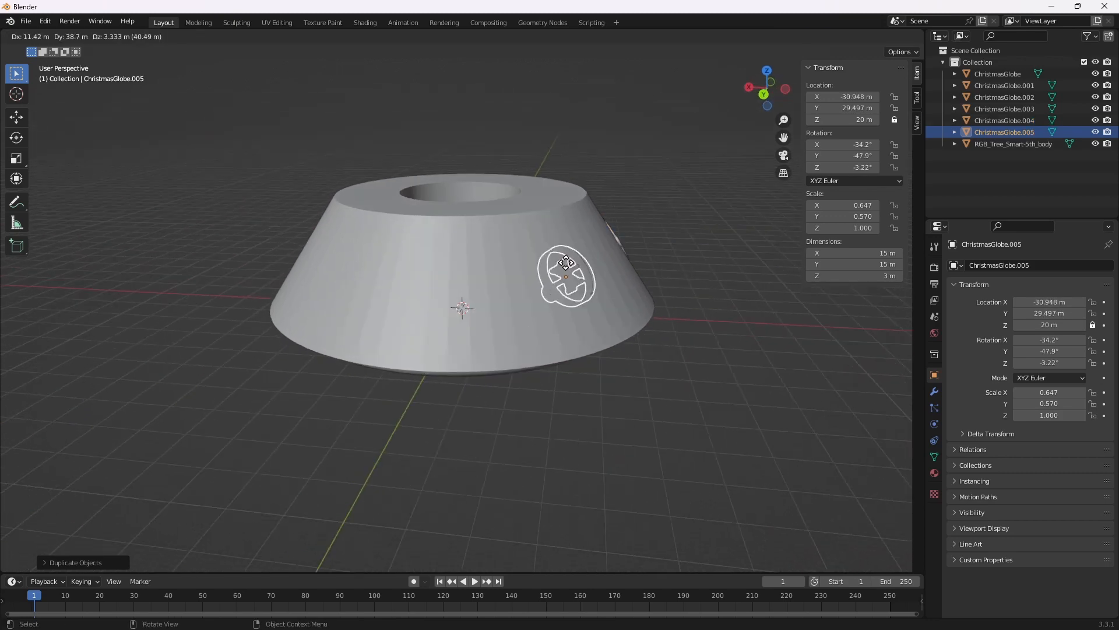
click(598, 250)
middle_drag(452, 443, 536, 305)
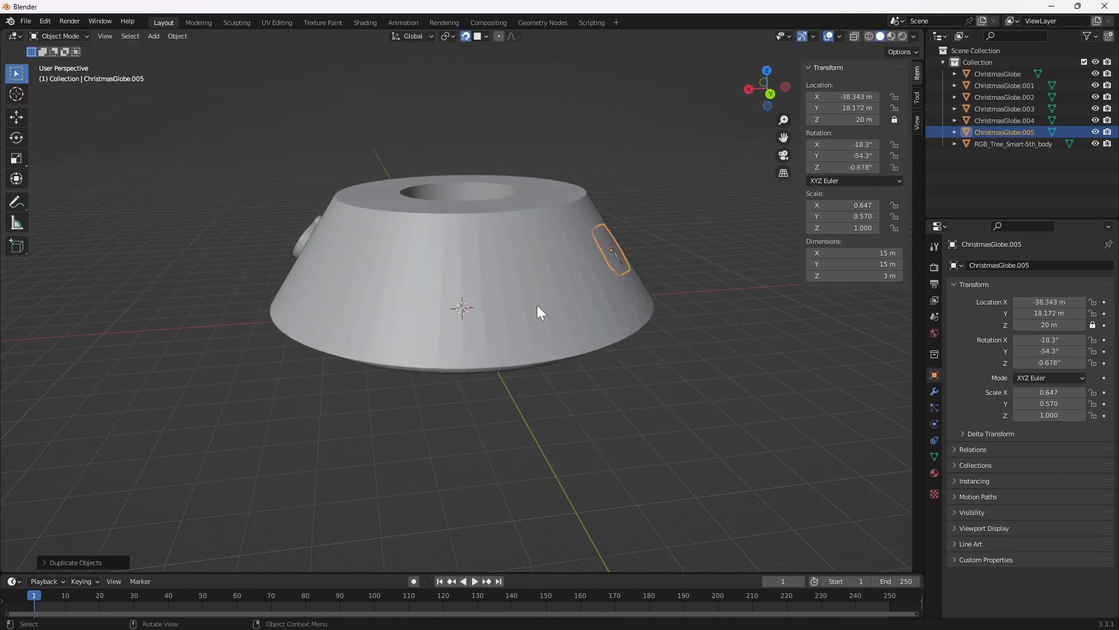
key(shift+d)
click(543, 271)
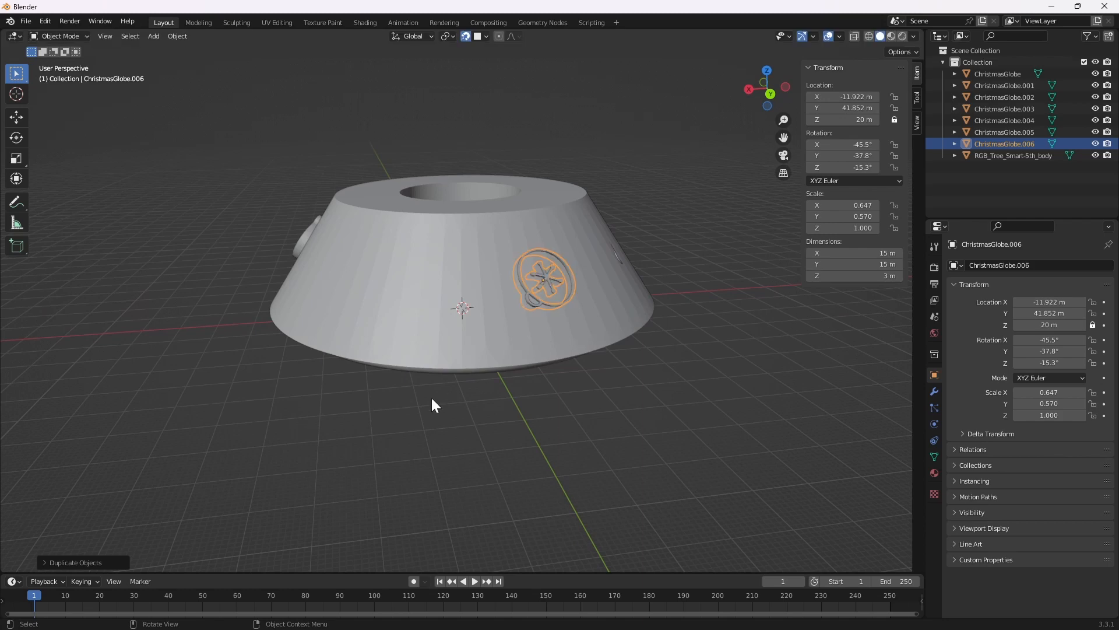
Complete the ring with two more globe copies at about X 23.6 m, Y 36.9 m and X 41.7 m, Y 16.5 m
middle_drag(432, 401, 513, 307)
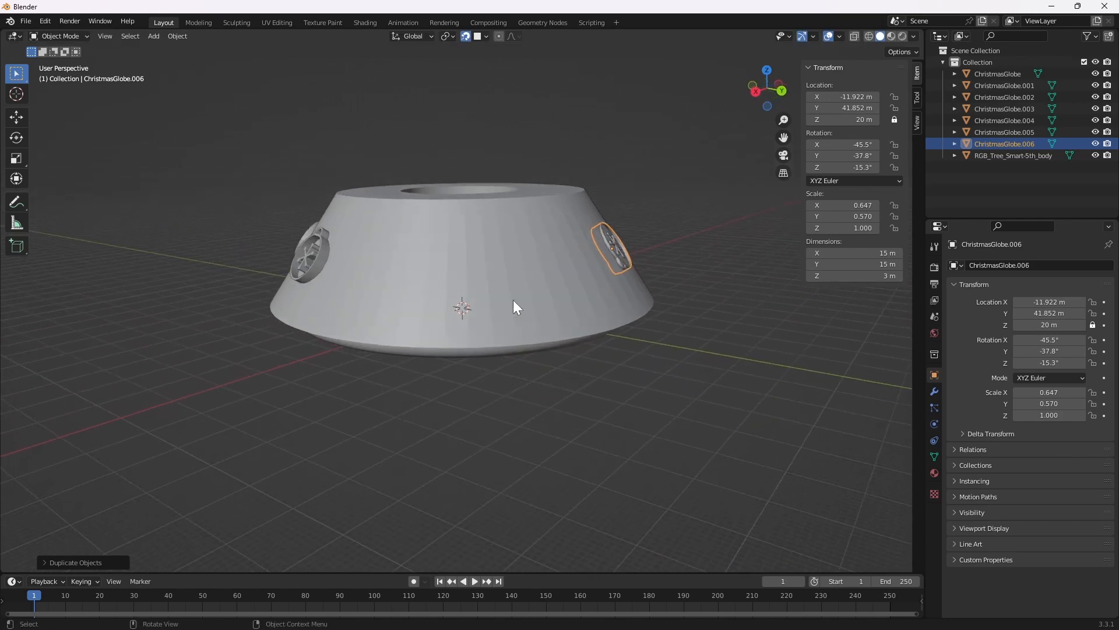
key(shift+d)
click(523, 258)
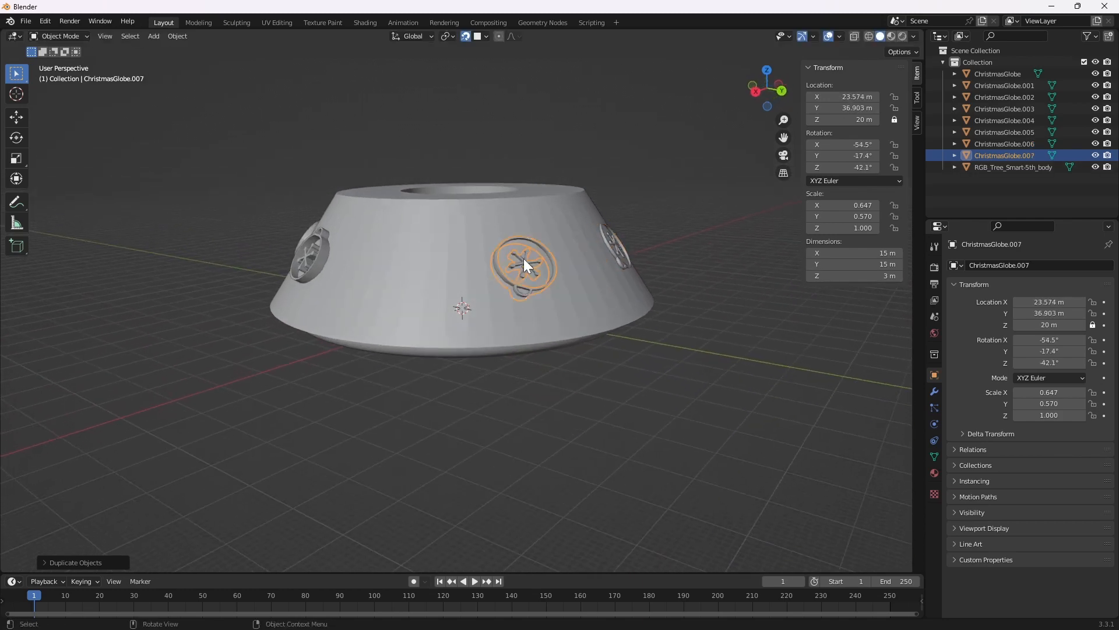
key(shift+d)
click(406, 274)
middle_drag(434, 413, 454, 398)
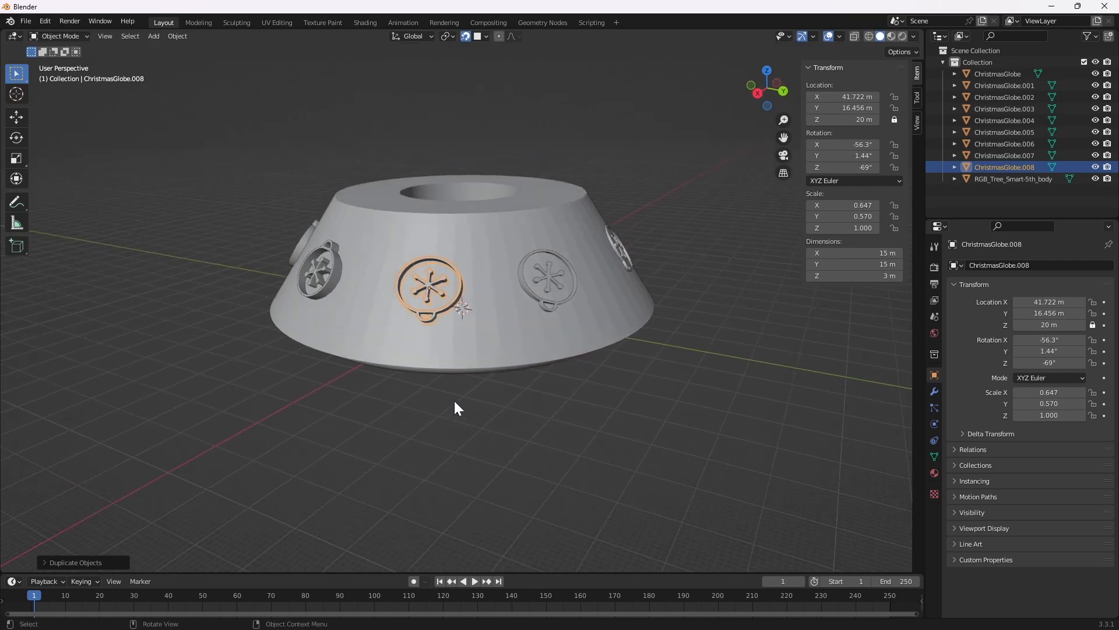
Rotate ChristmasGlobe.008 so its hanging loop points upward, and snap it back onto the slope at about X 42.2 m, Y 16.6 m
click(1004, 109)
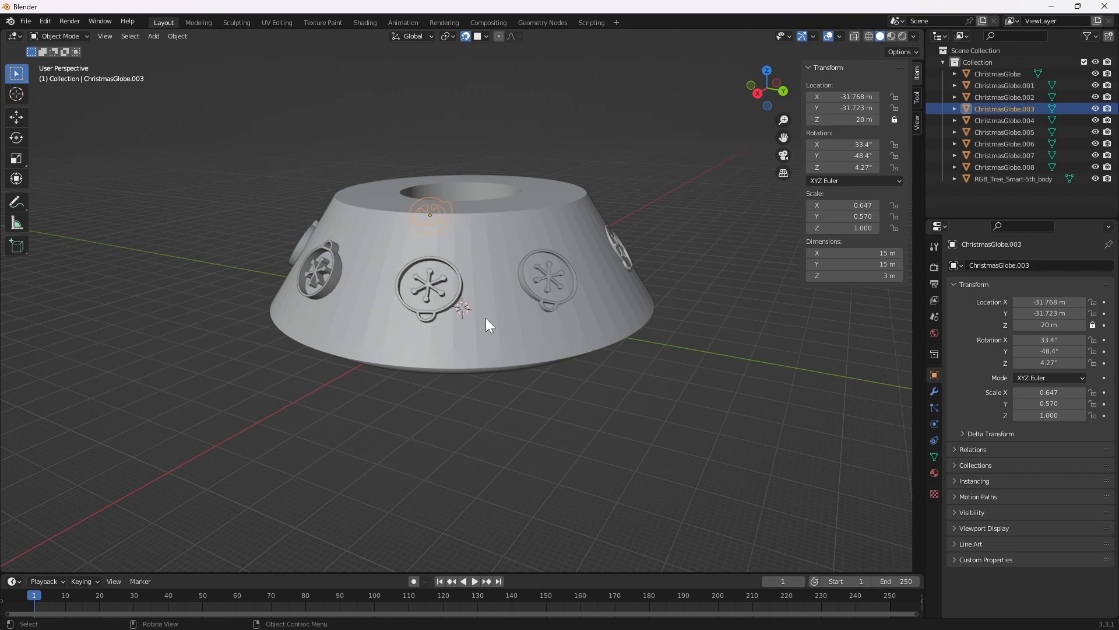
click(436, 322)
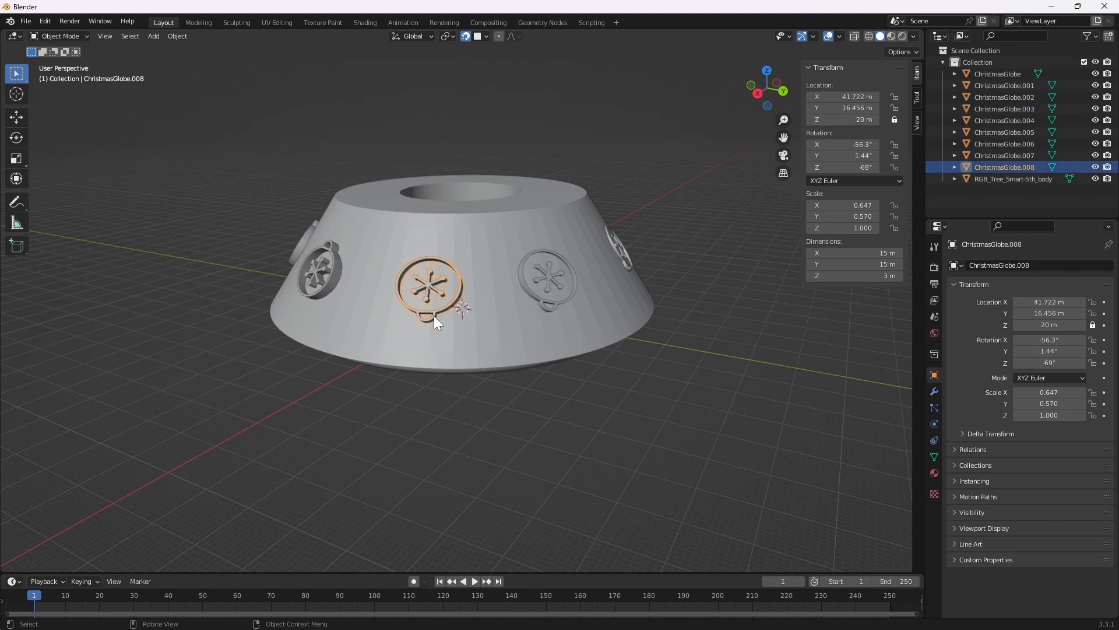
key(r)
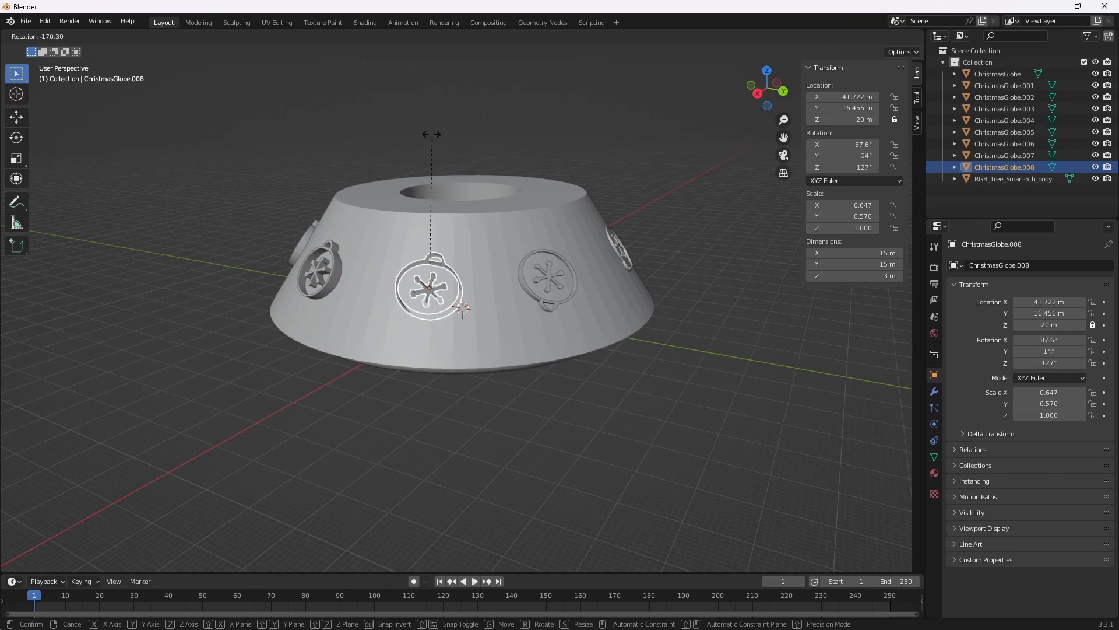
click(427, 133)
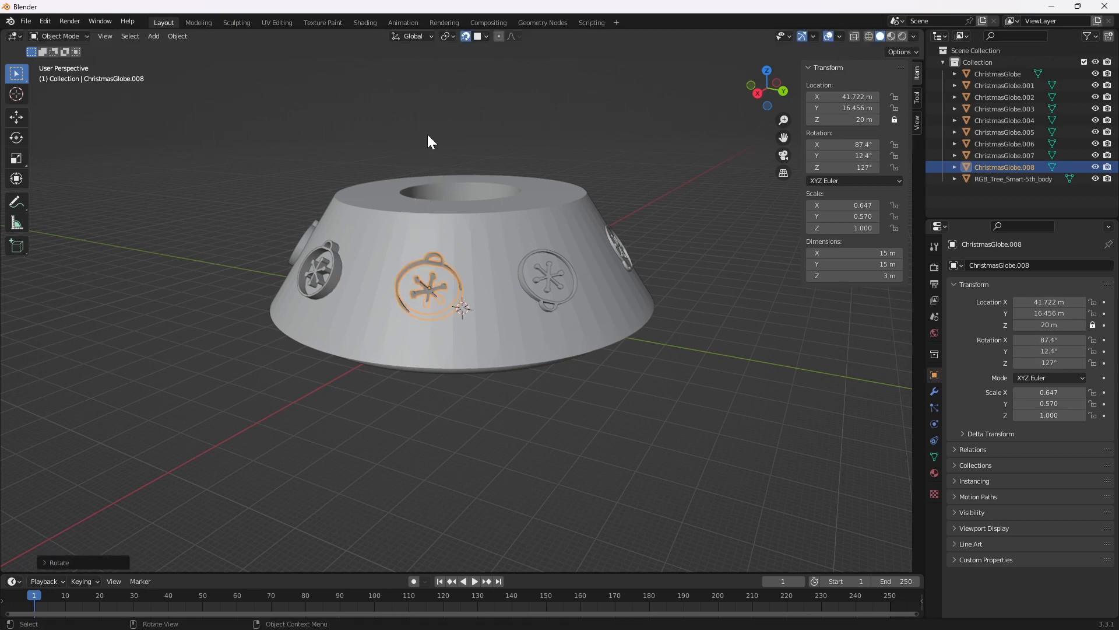
key(g)
click(429, 291)
middle_drag(429, 290, 471, 446)
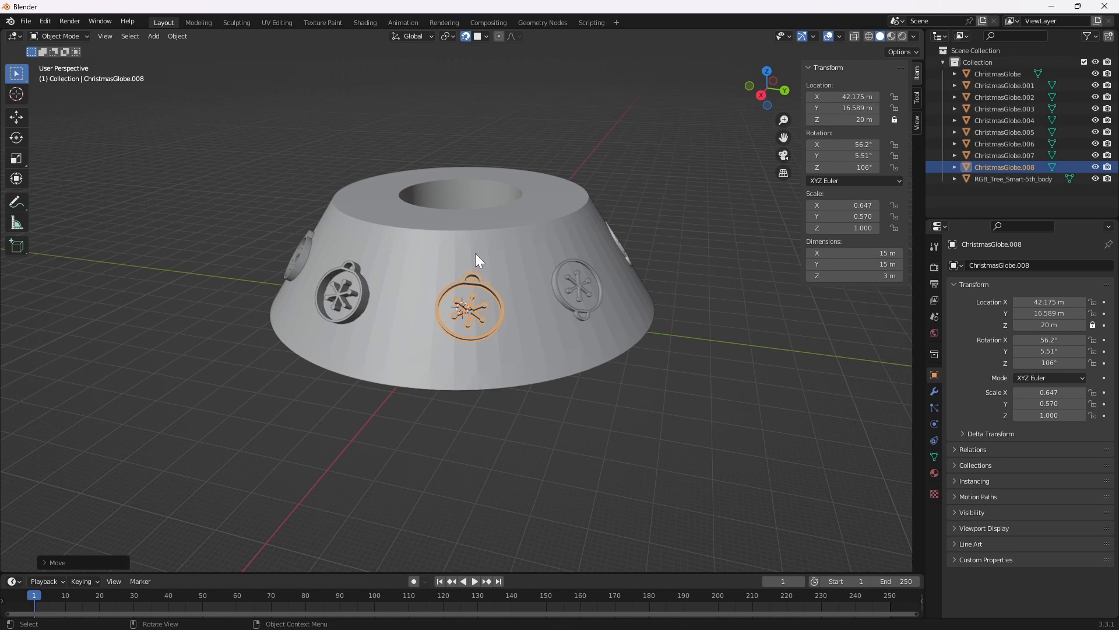
key(r)
key(g)
click(471, 312)
Rotate ChristmasGlobe.007 so its hanging loop points upward, and reposition it on the slope at about X 21 m, Y 39.2 m
middle_drag(679, 424, 583, 420)
click(448, 349)
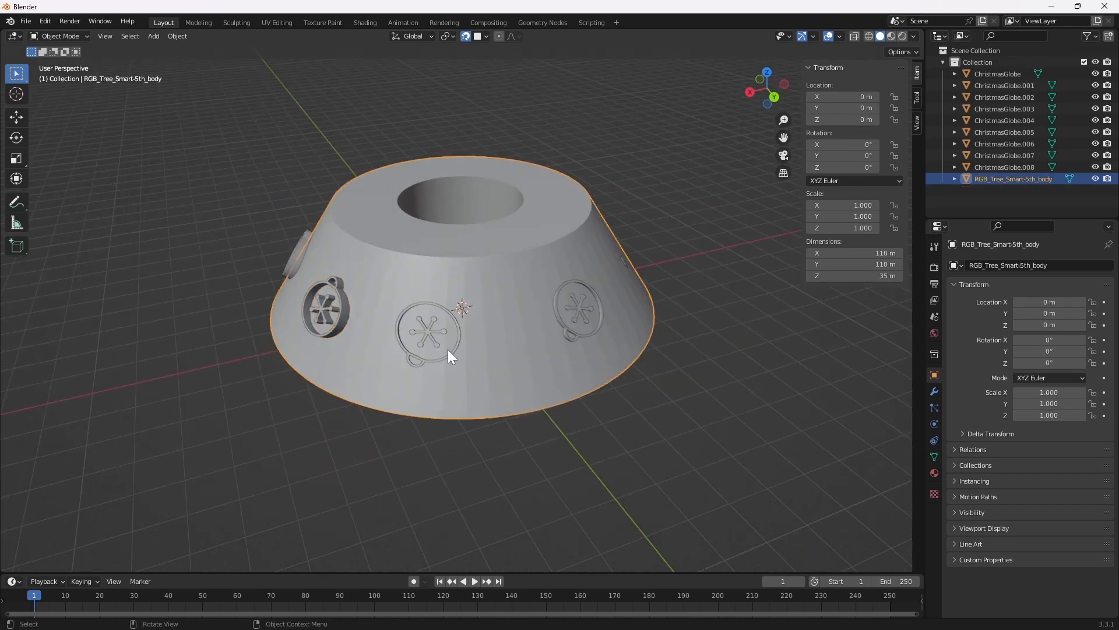
click(451, 353)
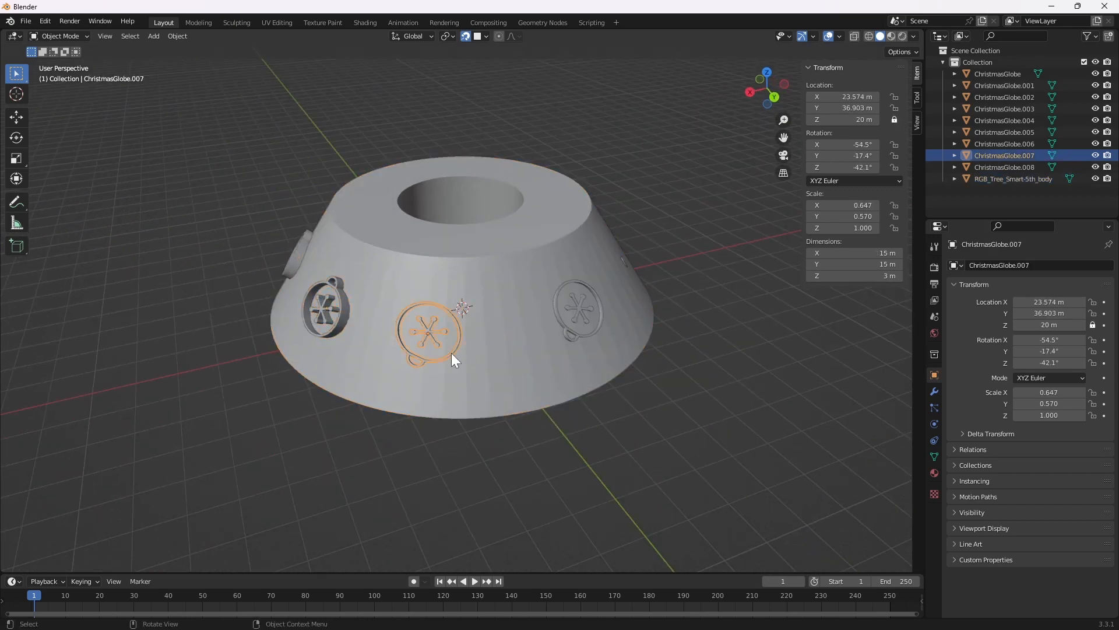
key(g)
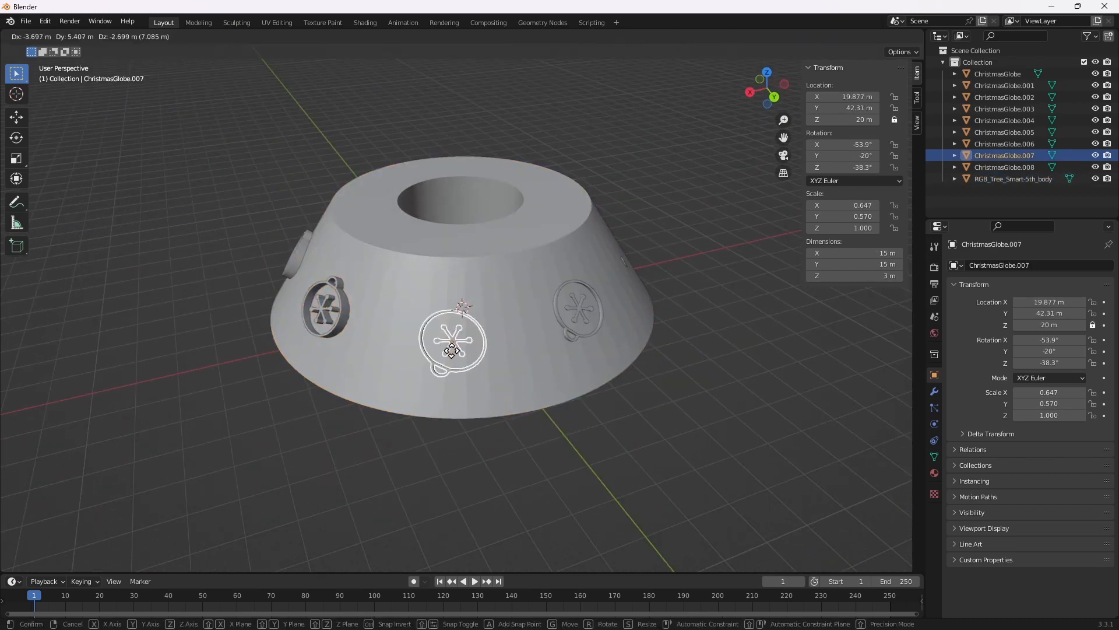
click(441, 345)
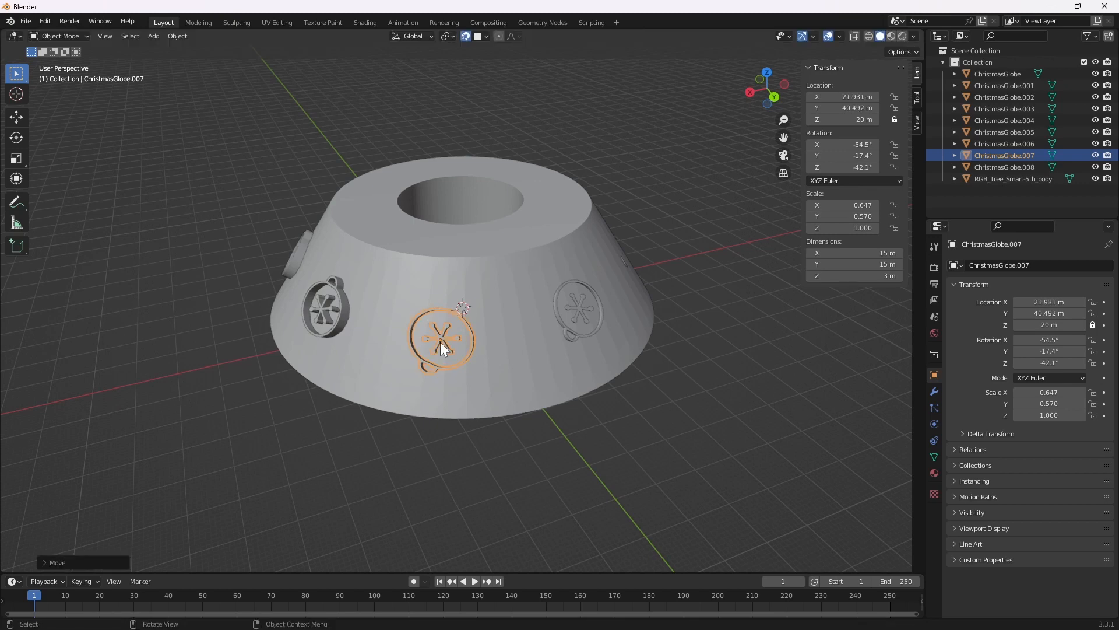
key(r)
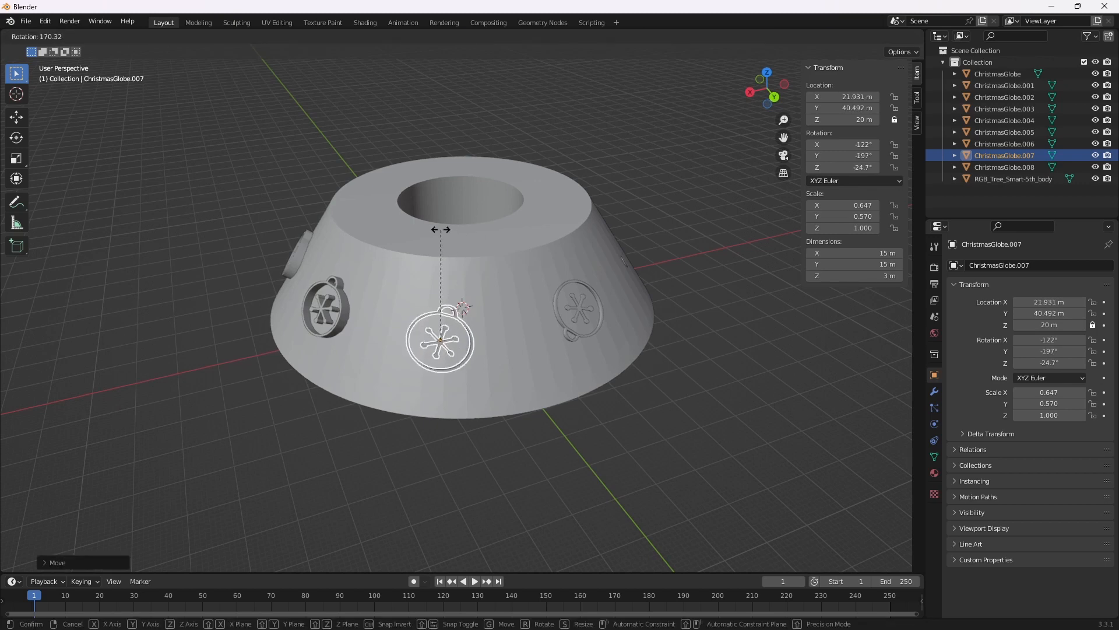
click(421, 230)
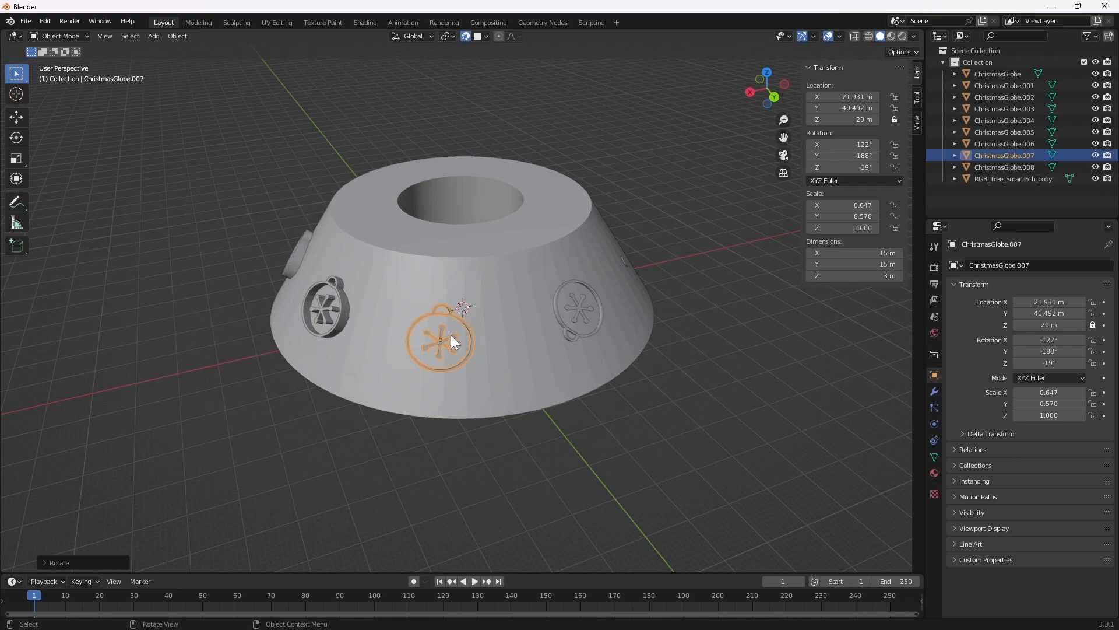
key(g)
click(329, 312)
Rotate ChristmasGlobe.006, at about X -11.9 m, Y 42.6 m, and ChristmasGlobe.005 so their hanging loops point upward
middle_drag(698, 390, 618, 379)
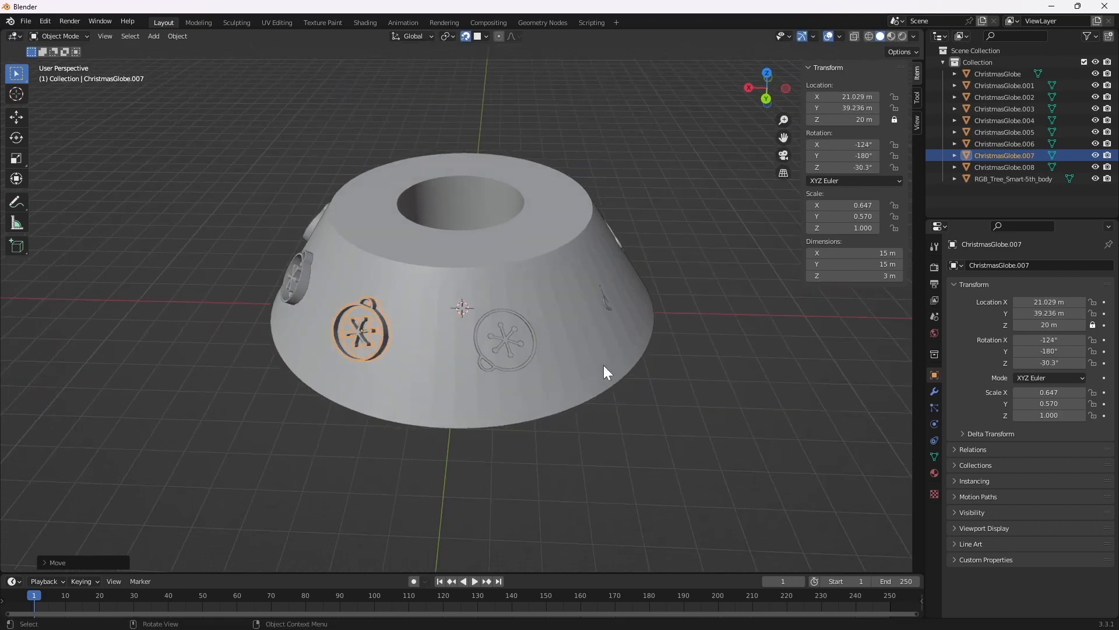
click(500, 338)
key(r)
click(659, 519)
key(r)
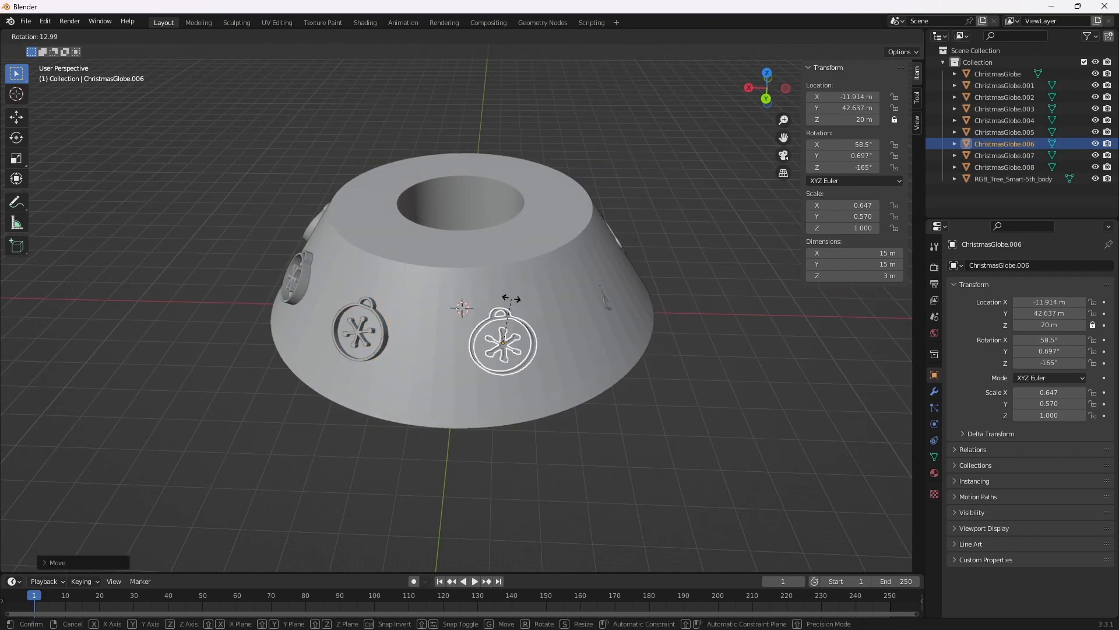
click(469, 303)
key(r)
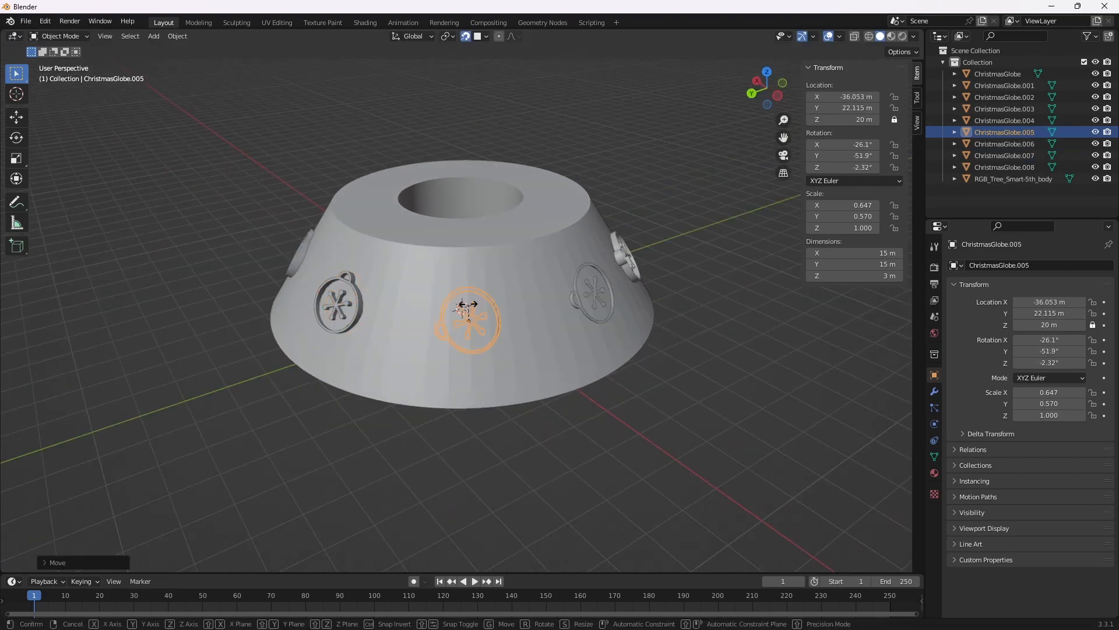
click(466, 277)
Rotate ChristmasGlobe.004 so its loop points upward, and snap it onto the slope at about X -44.4 m, Y -5.2 m
middle_drag(513, 326, 449, 334)
click(443, 334)
key(r)
click(461, 309)
key(g)
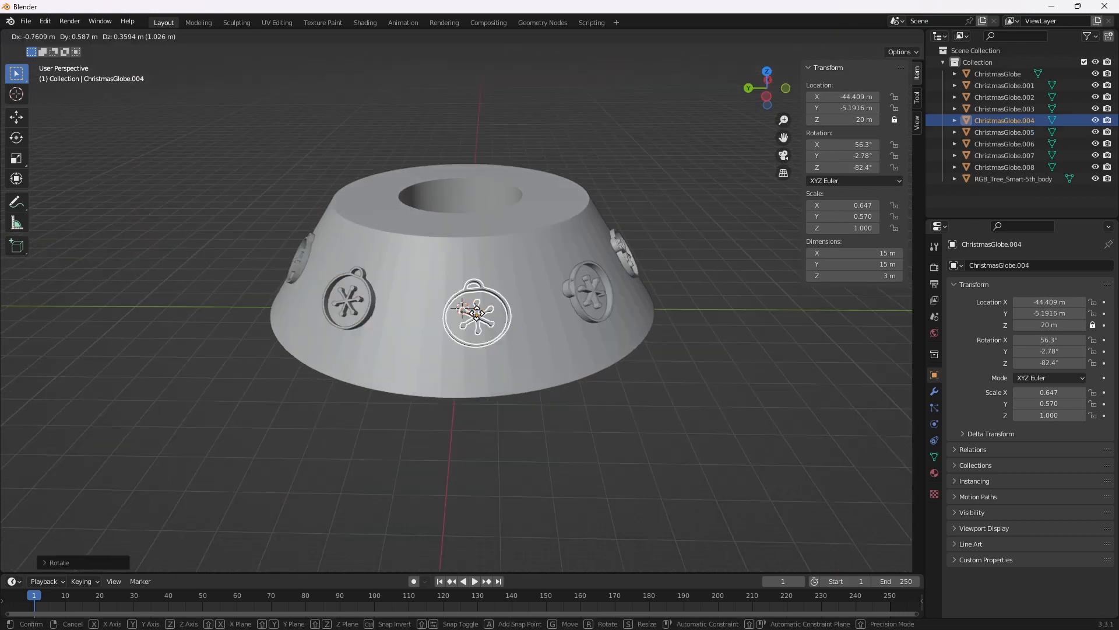
click(476, 313)
Straighten ChristmasGlobe.003 and ChristmasGlobe.002 on the slope so their hanging loops point upward
click(486, 314)
key(r)
click(706, 416)
click(459, 328)
key(r)
click(495, 296)
Straighten ChristmasGlobe.001 to about X 56°, Y 2°, Z 29° and seat it on the slope at about X 23.9 m, Y -38.2 m
middle_drag(706, 416, 586, 392)
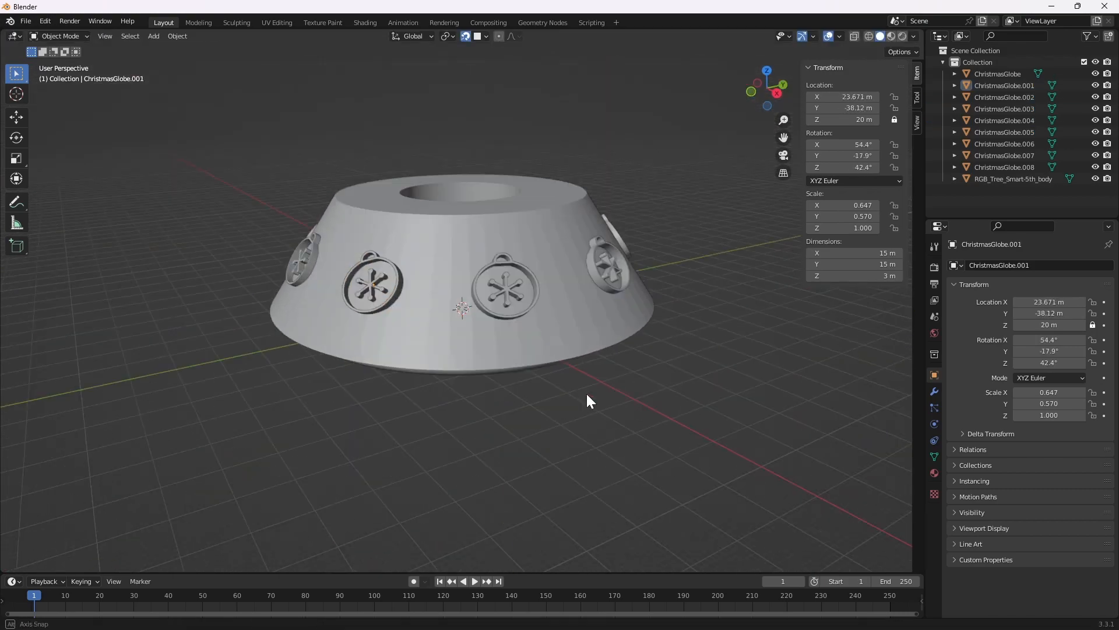
click(436, 351)
key(g)
click(443, 354)
click(643, 473)
mouse_move(642, 472)
middle_down()
mouse_move(642, 433)
mouse_move(642, 495)
mouse_move(716, 531)
mouse_move(753, 478)
mouse_move(718, 481)
mouse_move(629, 551)
mouse_move(773, 433)
mouse_move(621, 350)
mouse_move(545, 440)
mouse_move(460, 475)
mouse_move(344, 489)
mouse_move(577, 425)
mouse_move(658, 507)
mouse_move(789, 392)
mouse_move(674, 530)
mouse_move(452, 439)
mouse_move(570, 476)
mouse_move(649, 458)
middle_up()
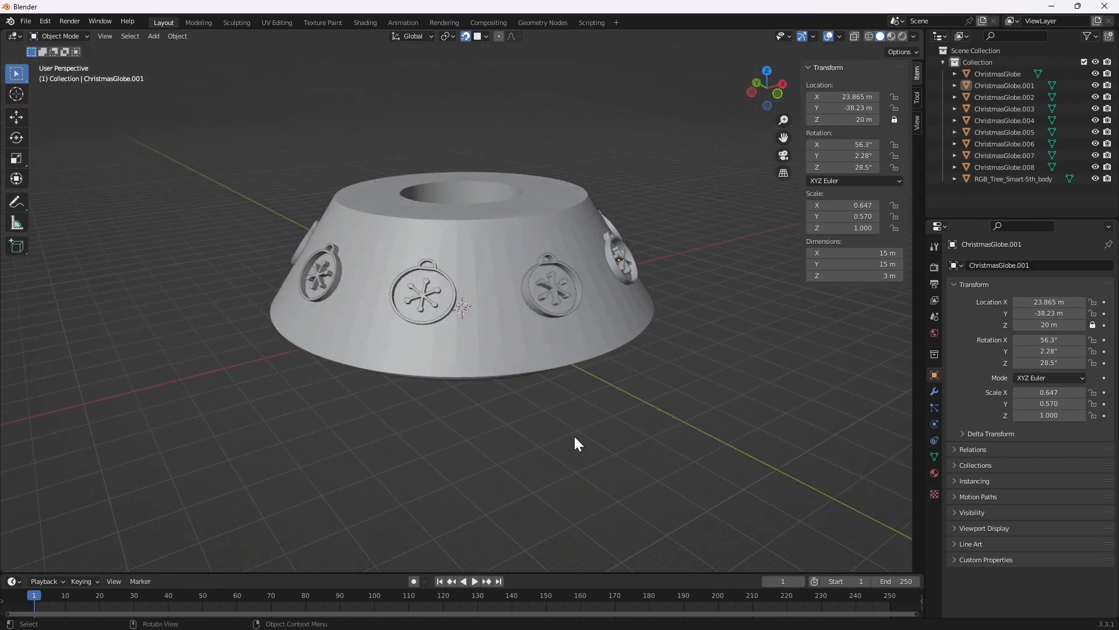
Export the whole scene as an STL named ChristmasTreePartFinished into New folder on the desktop
click(28, 21)
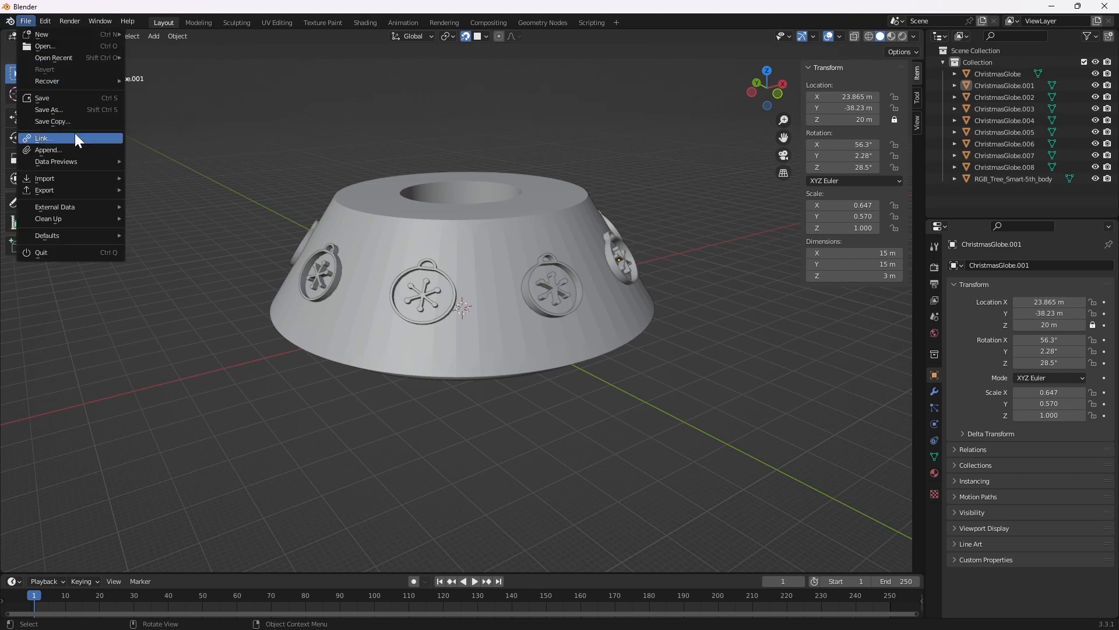
mouse_move(78, 163)
mouse_move(81, 186)
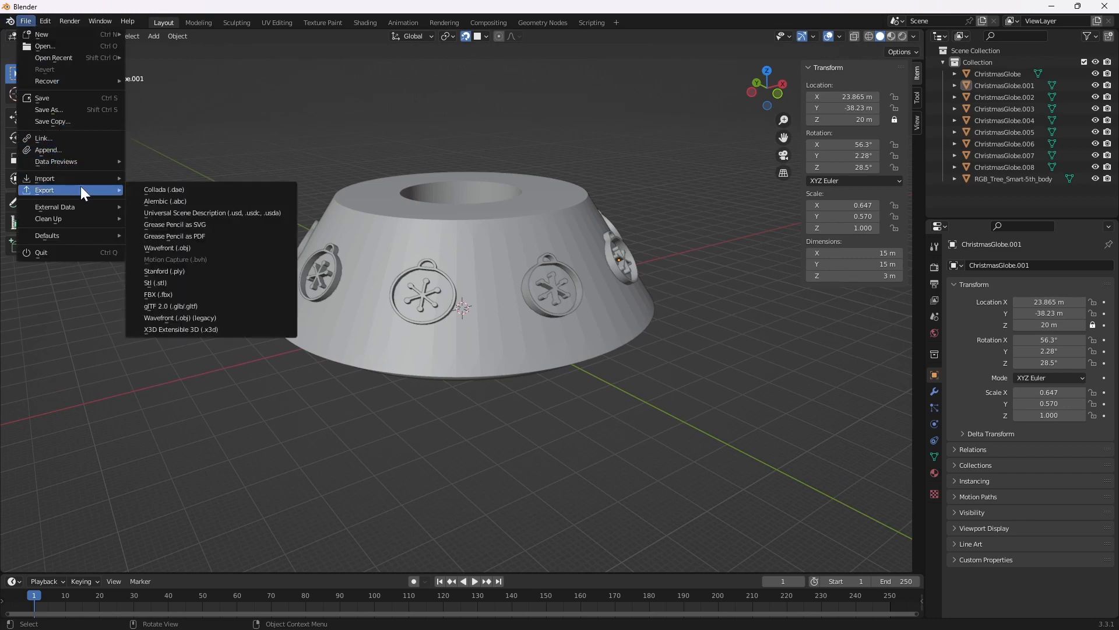
click(192, 282)
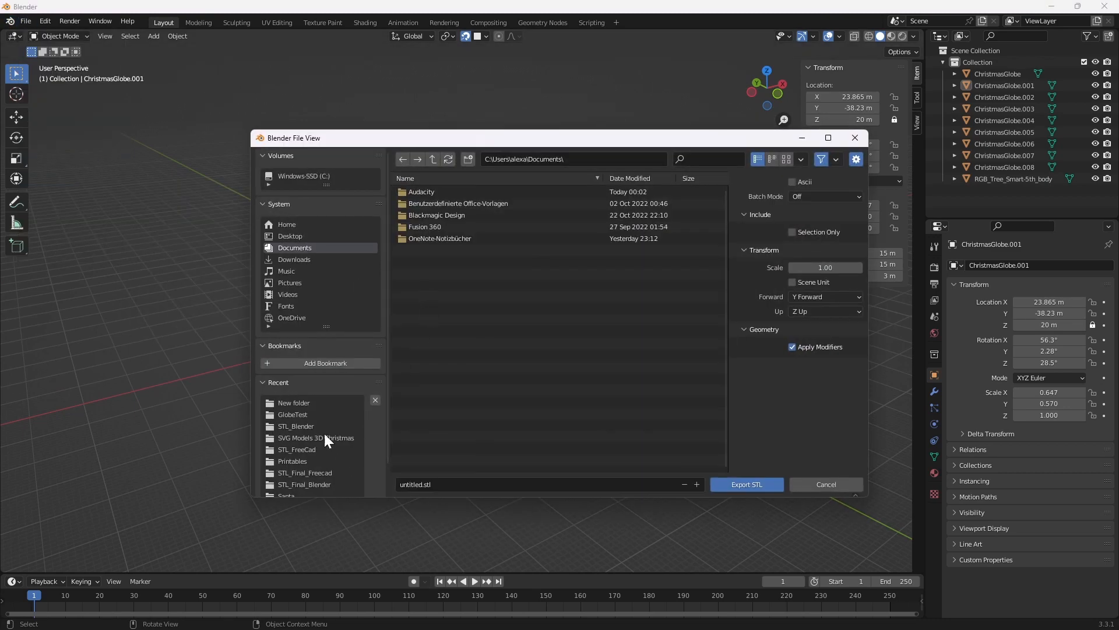
click(295, 403)
click(444, 484)
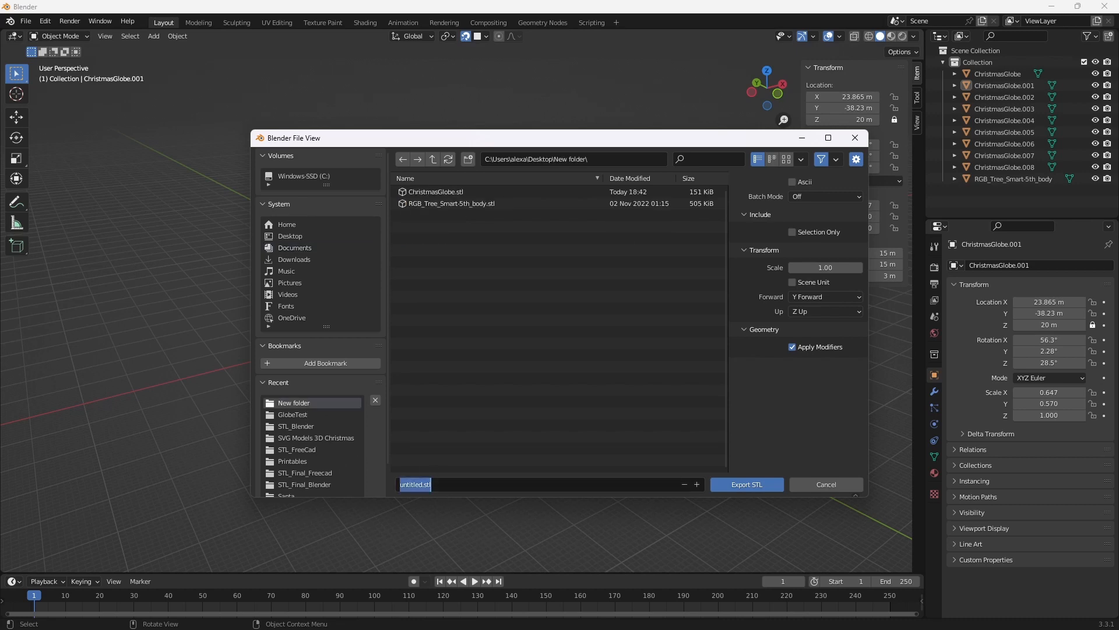
text(ChristmasTreePartFinish)
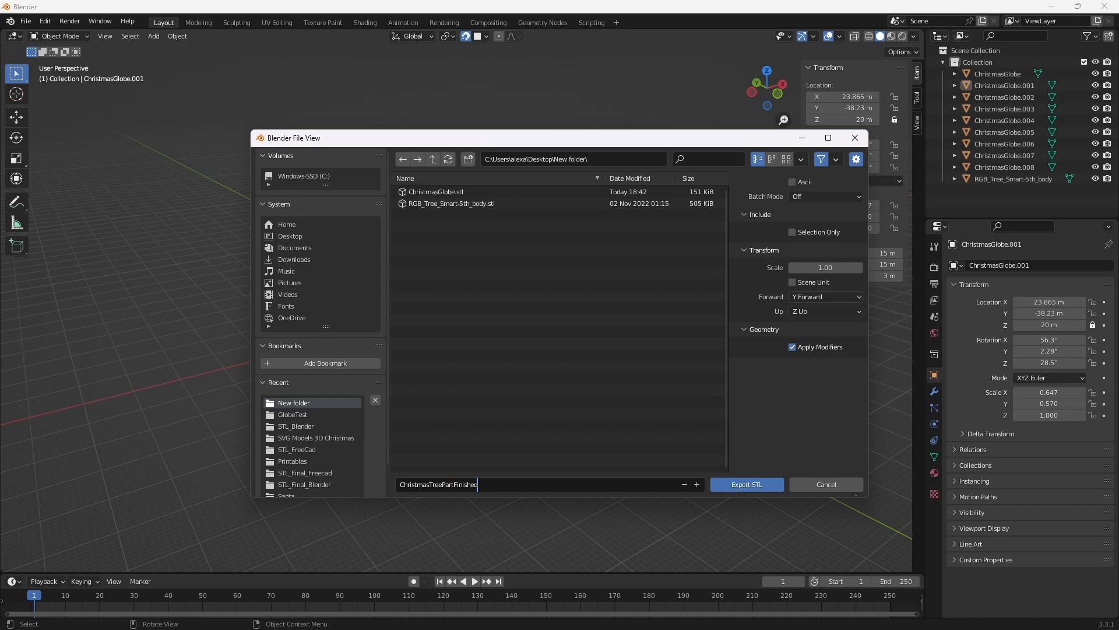
click(757, 484)
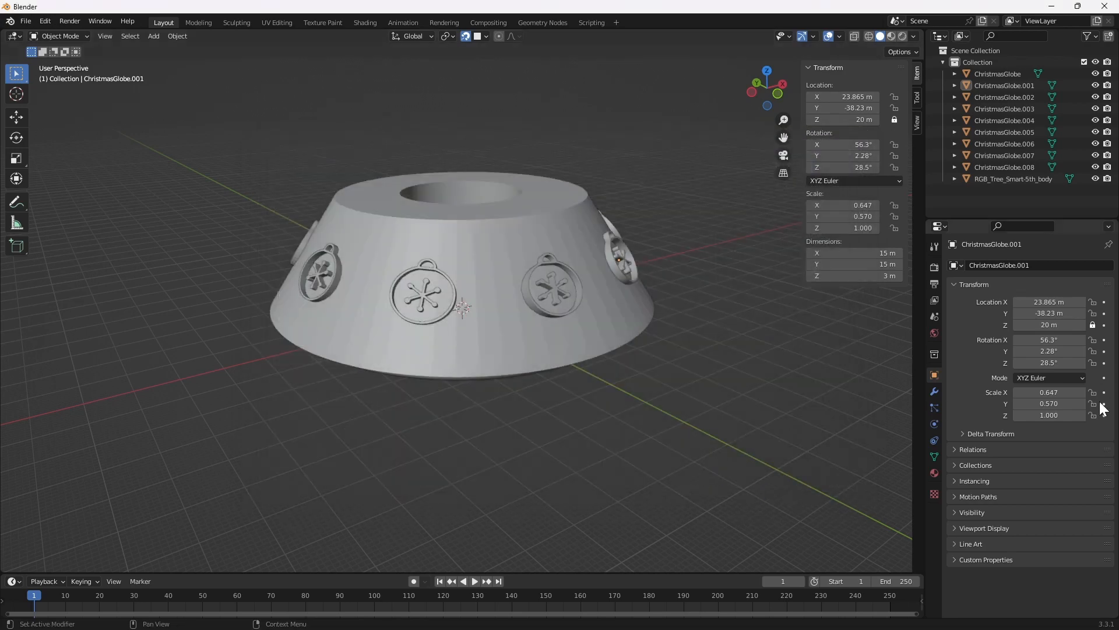
Open the exported ChristmasTreePartFinished file from New folder in PrusaSlicer and slice it
click(1054, 6)
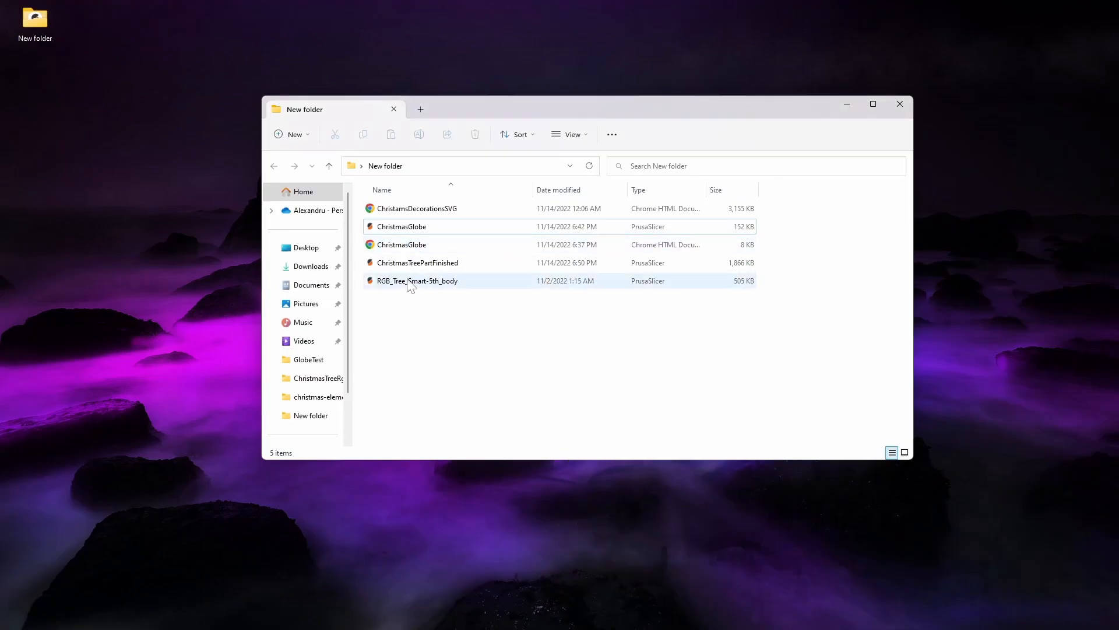
double_click(418, 262)
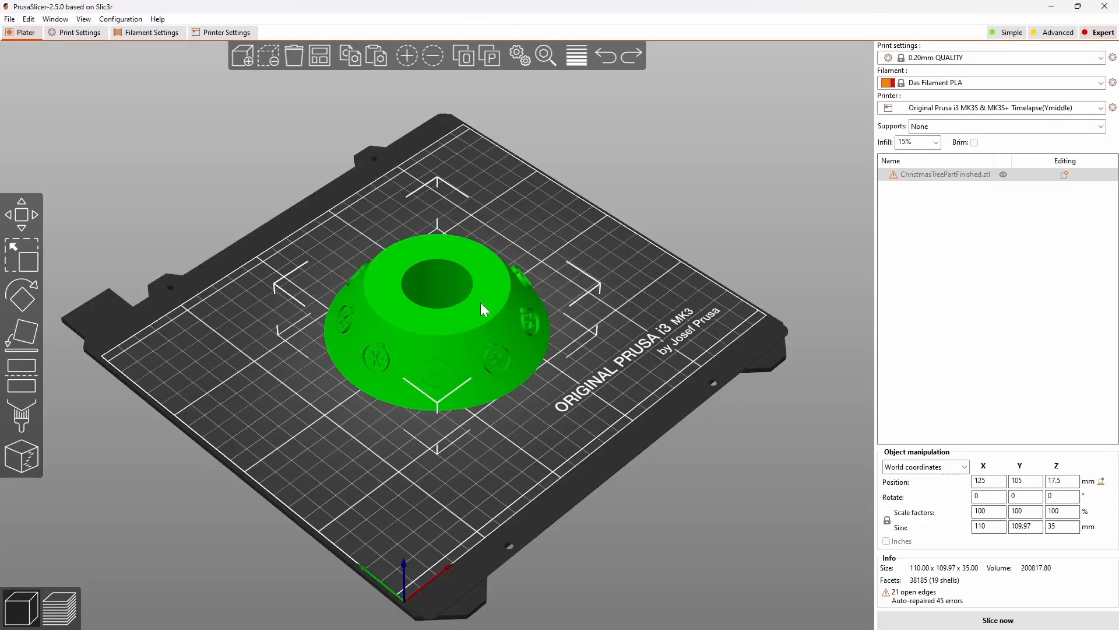
drag(634, 312, 586, 427)
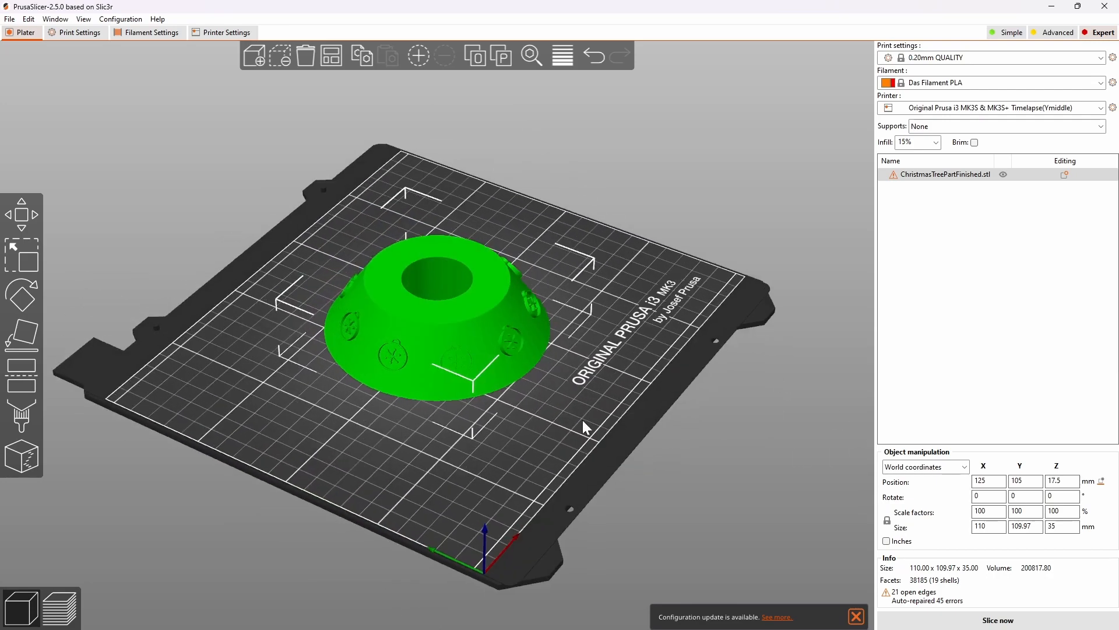
click(1044, 619)
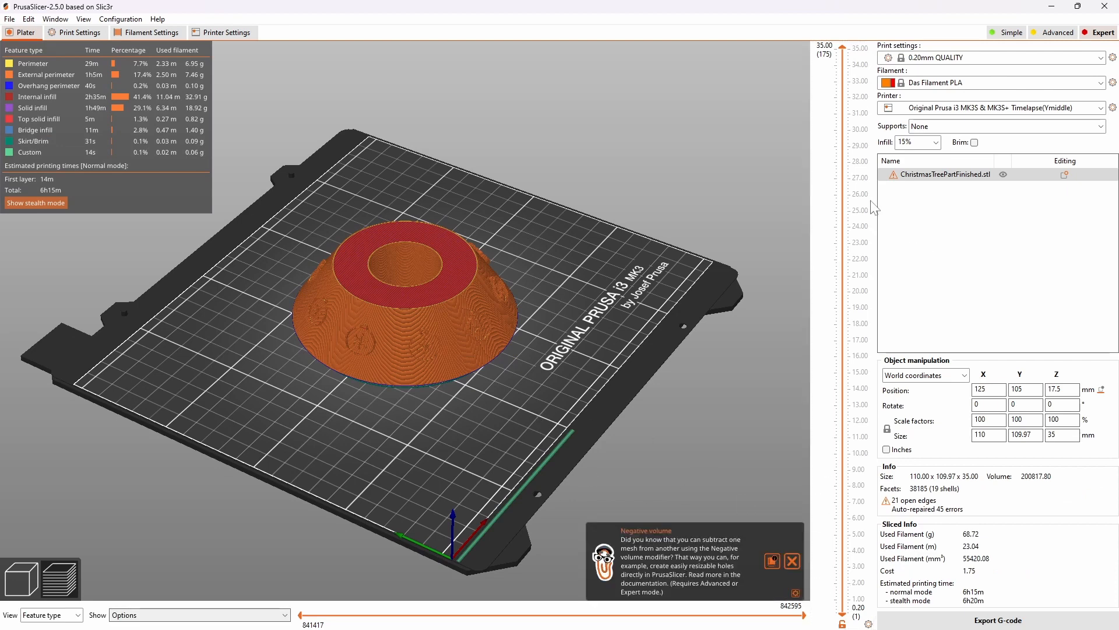
click(792, 561)
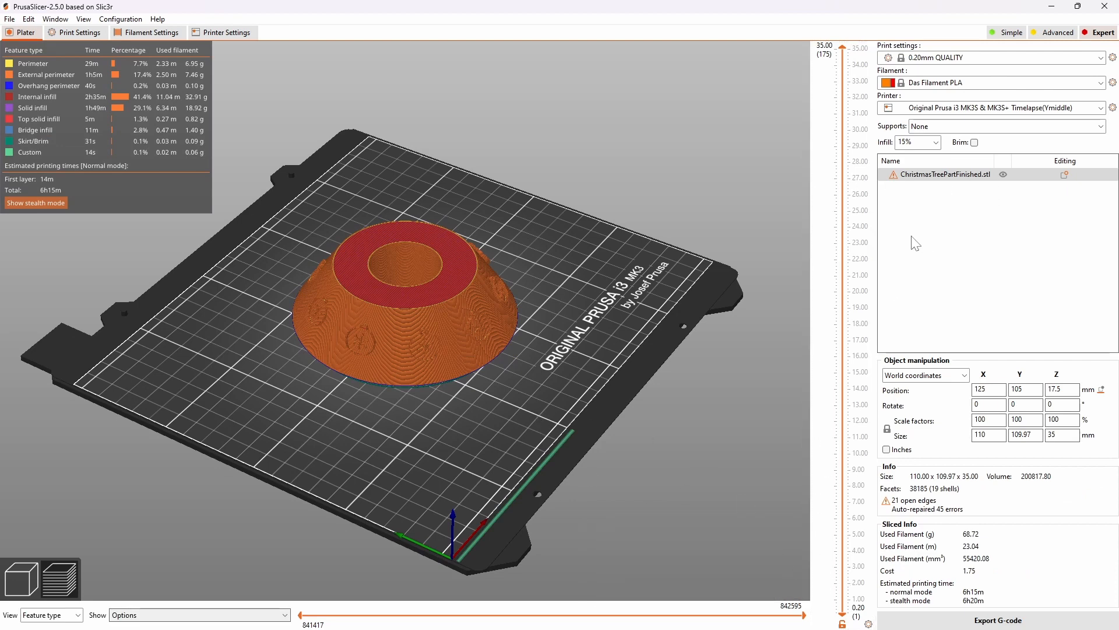
Repair ChristmasTreePartFinished.stl through Netfabb, then slice the repaired model again and inspect its preview
right_click(915, 182)
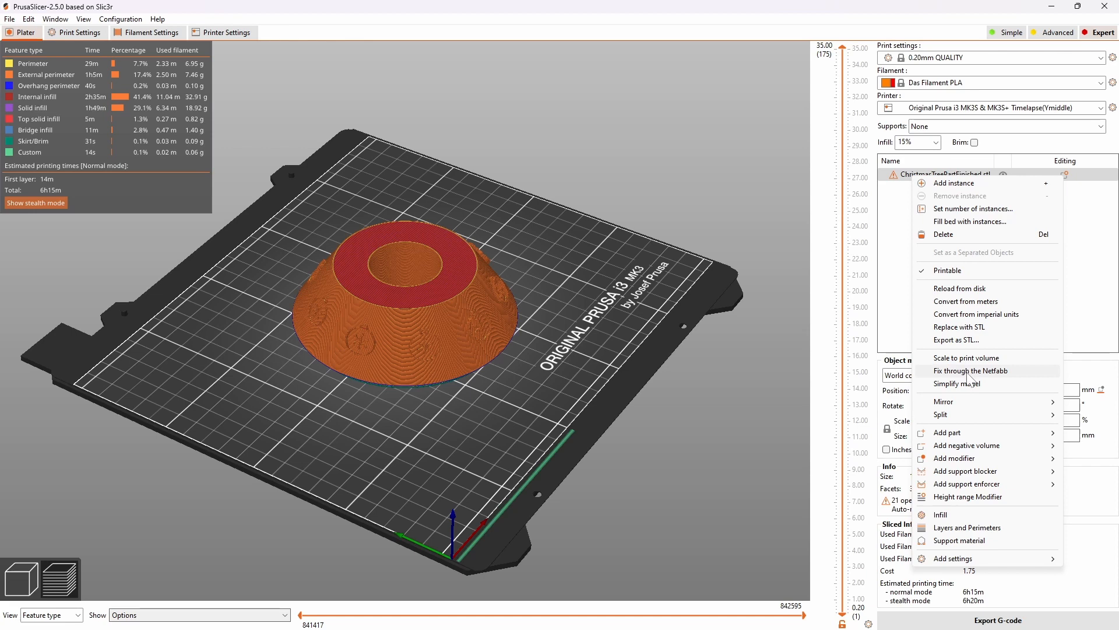
click(968, 371)
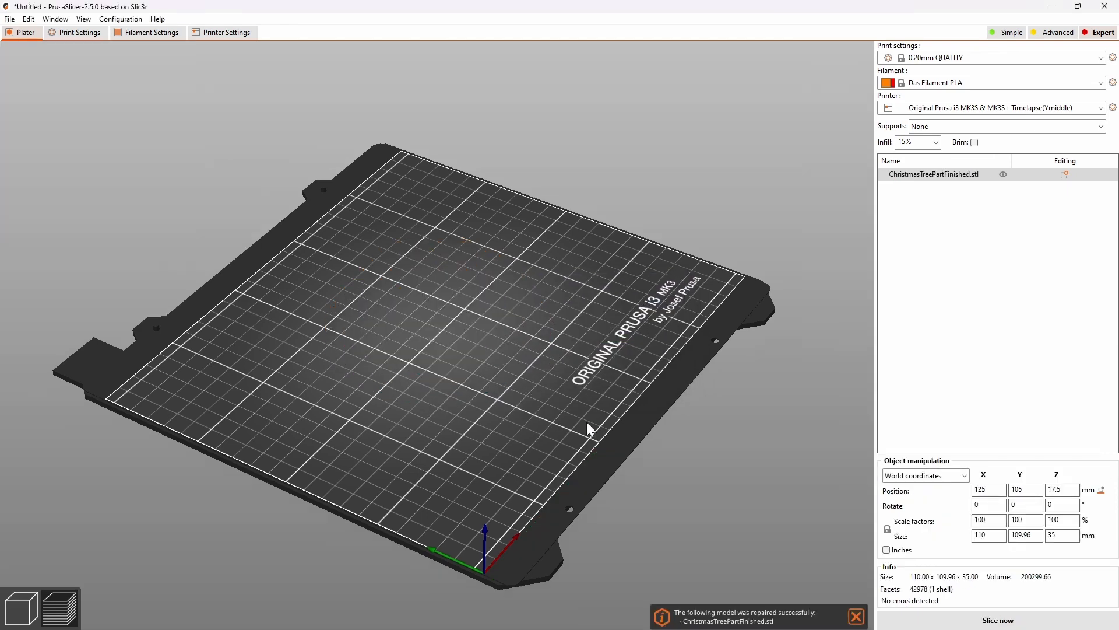
click(855, 616)
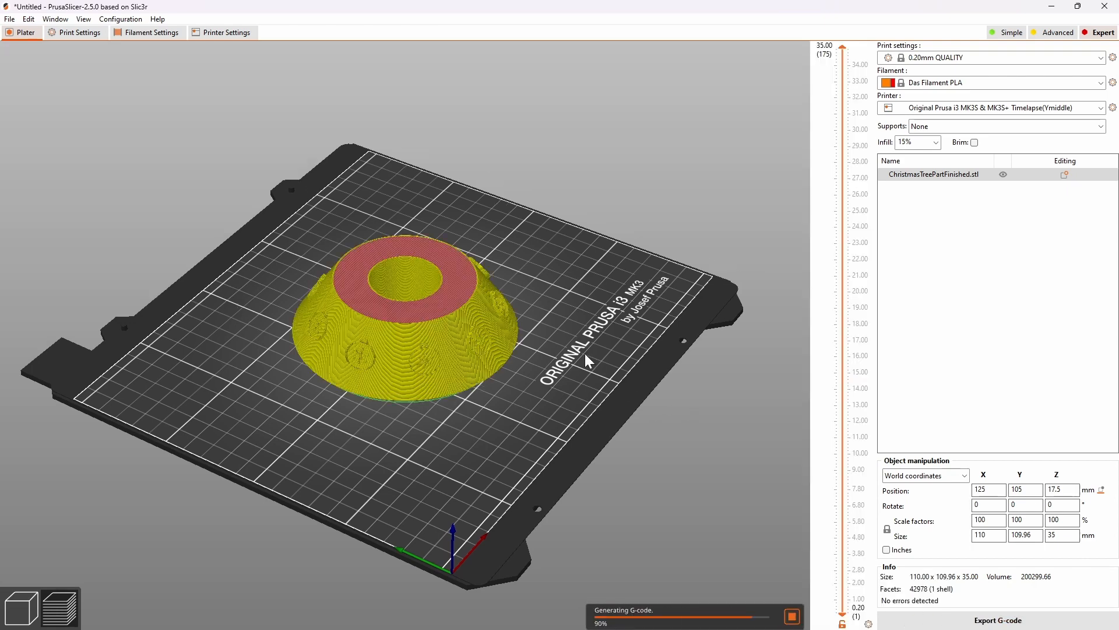
middle_drag(560, 315, 693, 310)
mouse_move(694, 311)
mouse_down()
mouse_move(673, 320)
mouse_move(601, 279)
mouse_move(712, 344)
mouse_move(748, 267)
mouse_move(742, 342)
mouse_move(767, 294)
mouse_move(736, 254)
mouse_move(740, 334)
mouse_move(701, 301)
mouse_up()
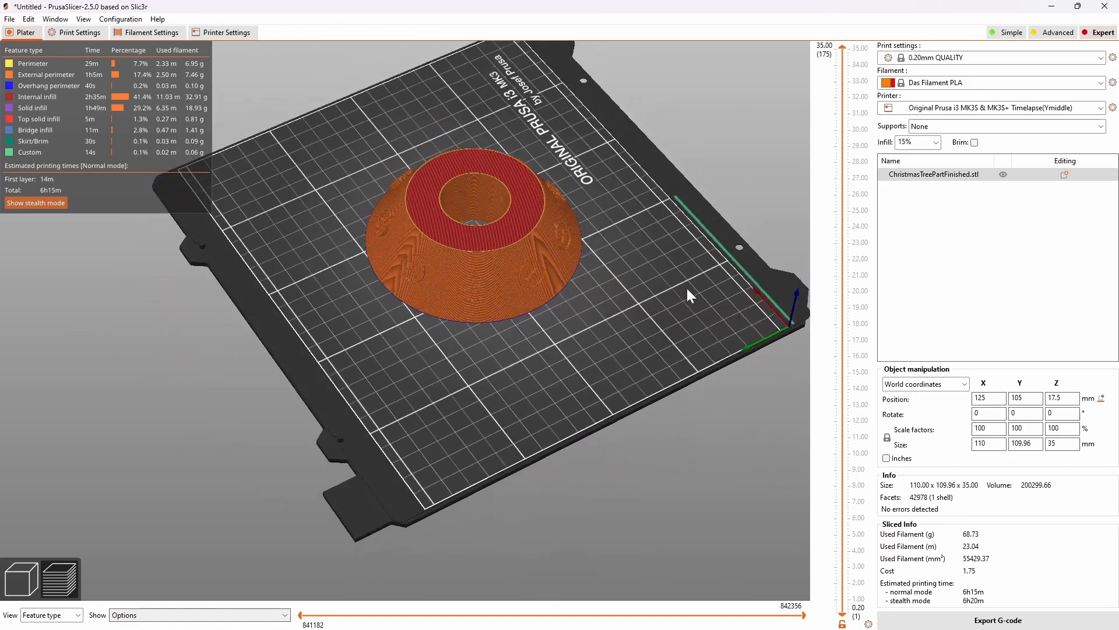